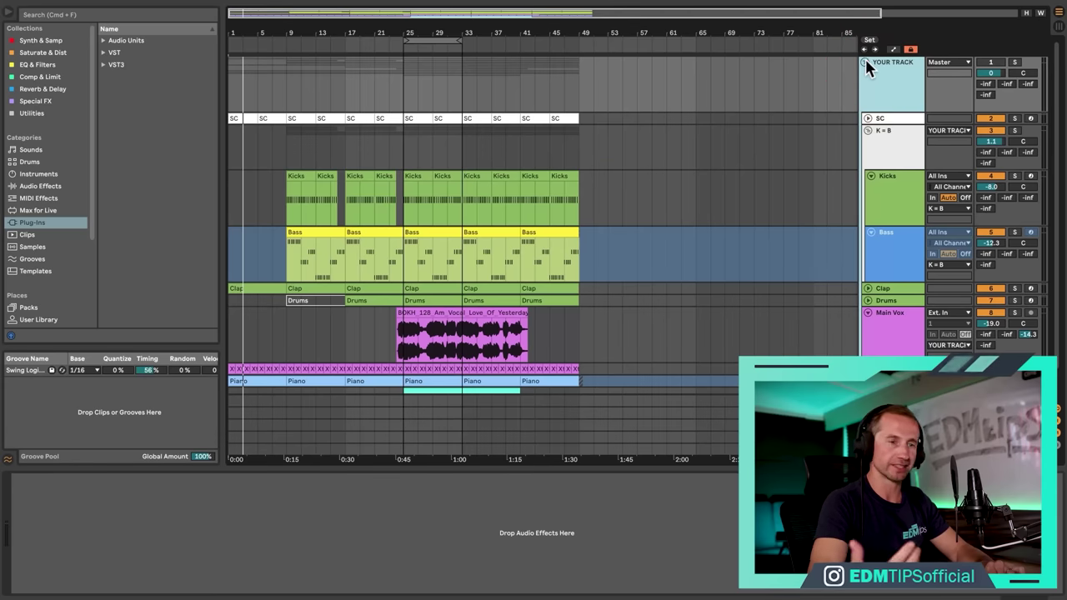
Step: Collapse the YOUR TRACK group, activate it and play it from bar 25
click(865, 61)
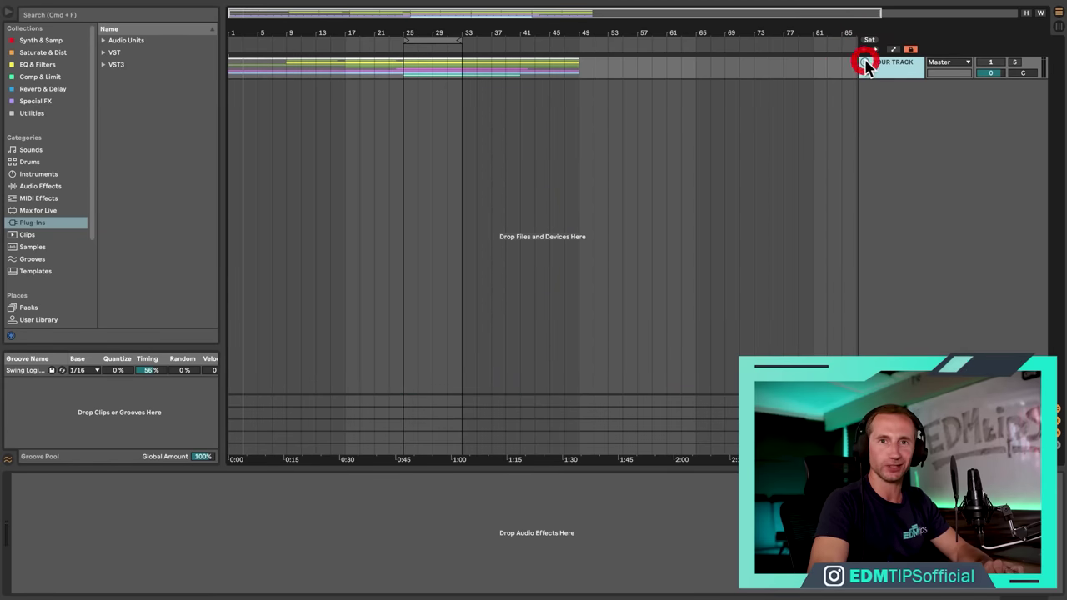
click(990, 62)
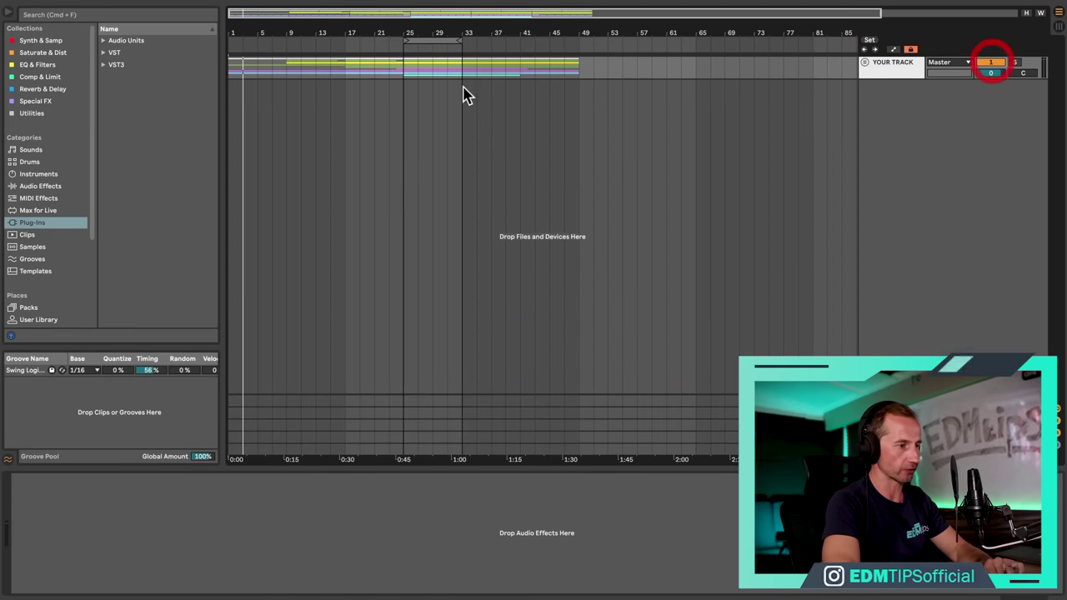
click(405, 96)
key(space)
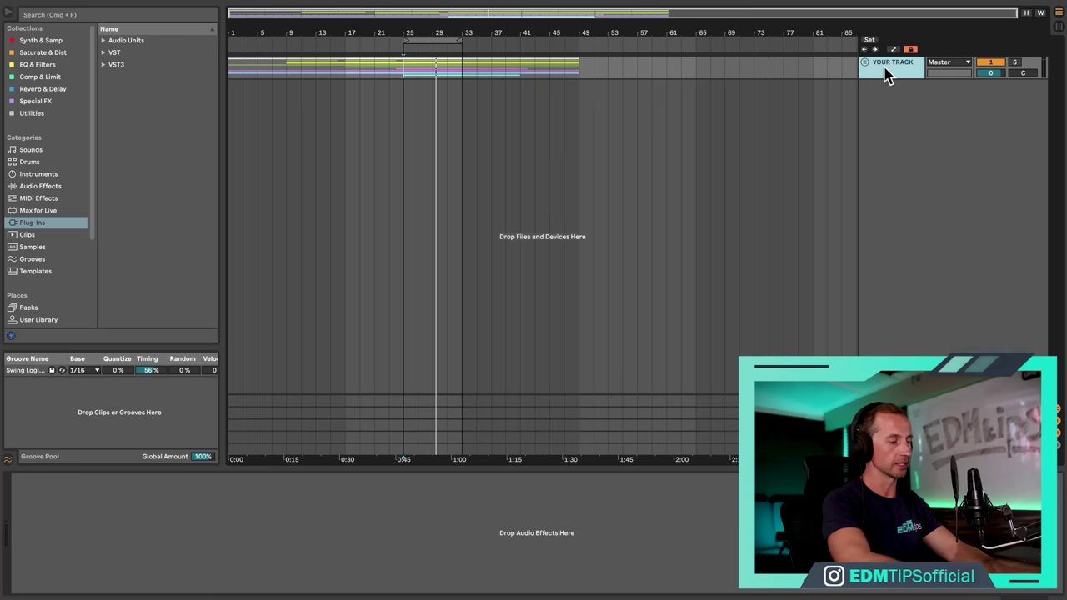
Step: Import 01 17 (Extended Club Mix) from the Music app onto a new audio track above YOUR TRACK and mute that track
key(super+t)
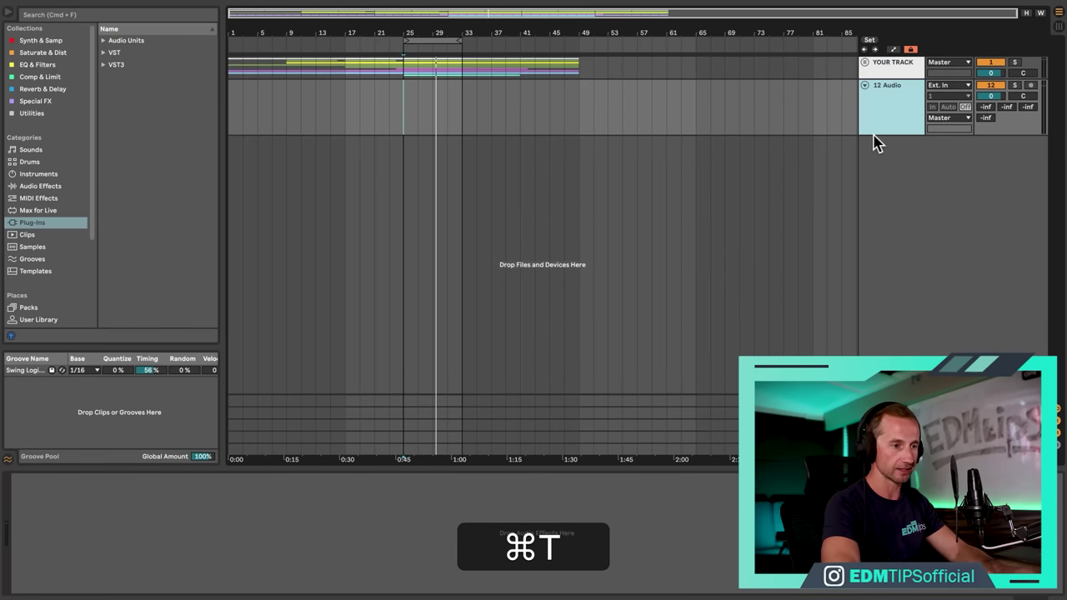
drag(887, 101, 888, 57)
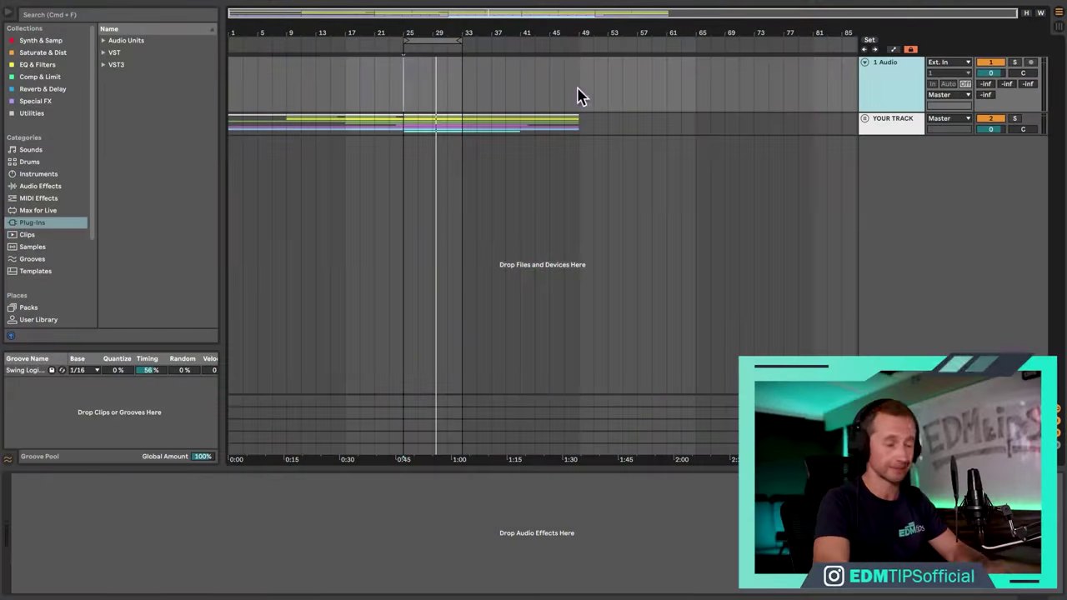
mouse_move(496, 587)
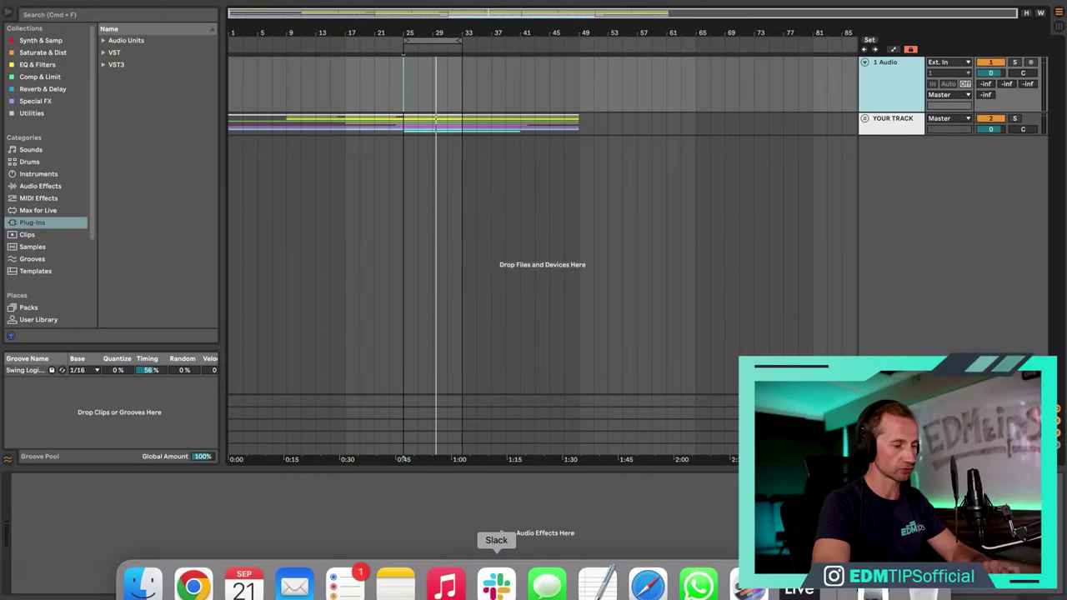
click(447, 588)
mouse_move(274, 369)
mouse_down()
mouse_move(562, 405)
mouse_move(534, 278)
mouse_move(286, 109)
mouse_move(233, 90)
mouse_up()
key(alt+Right)
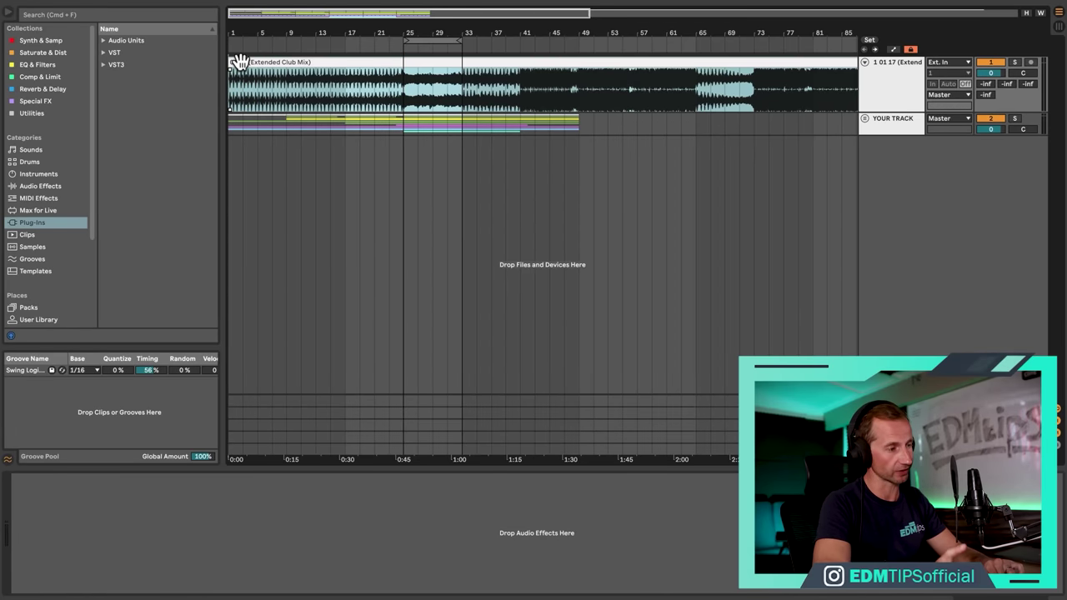
click(994, 64)
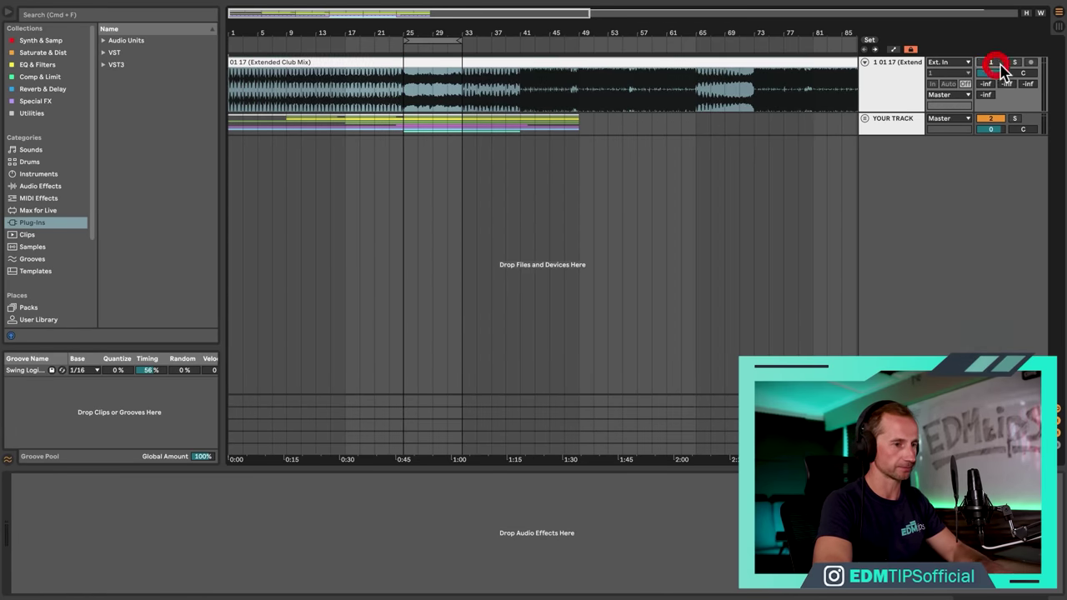
Step: Turn off Warp for the reference clip and move its start marker to about 0:0.92, near the first transient
double_click(240, 65)
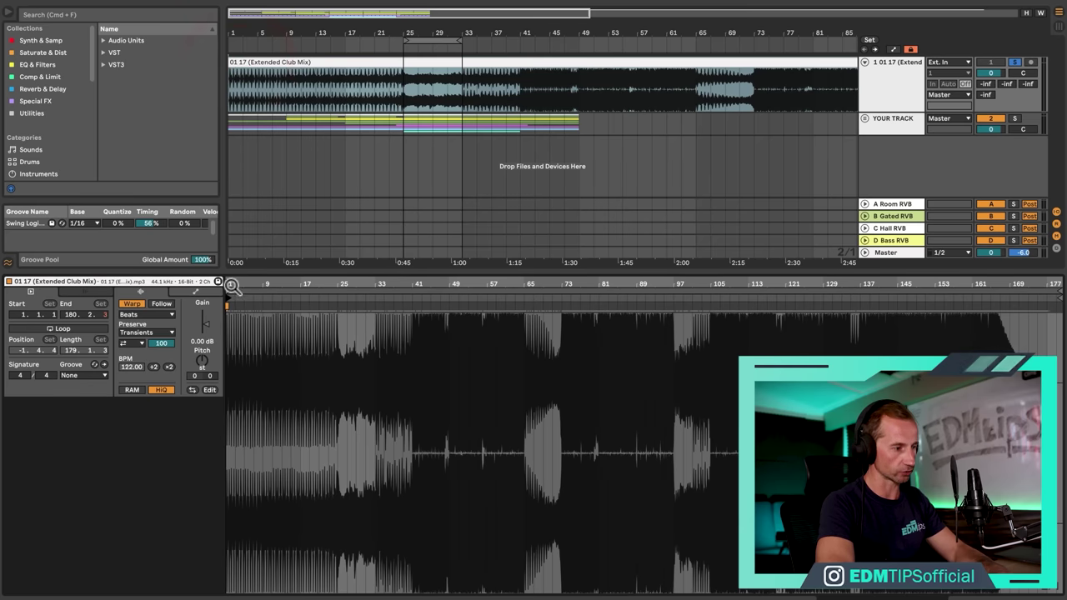
key(plus)
key(plus)
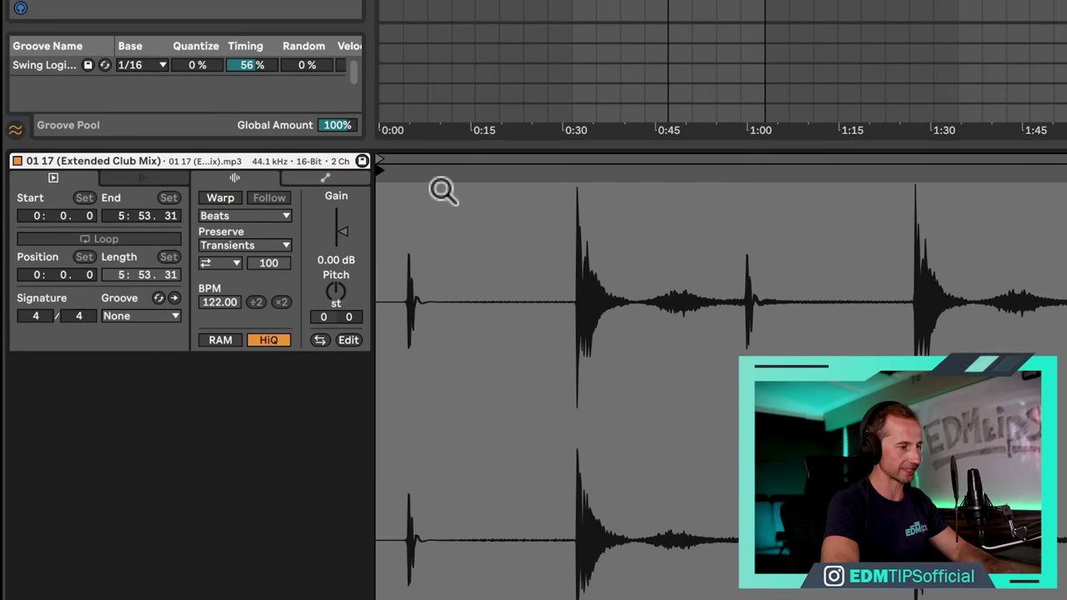
drag(380, 170, 411, 169)
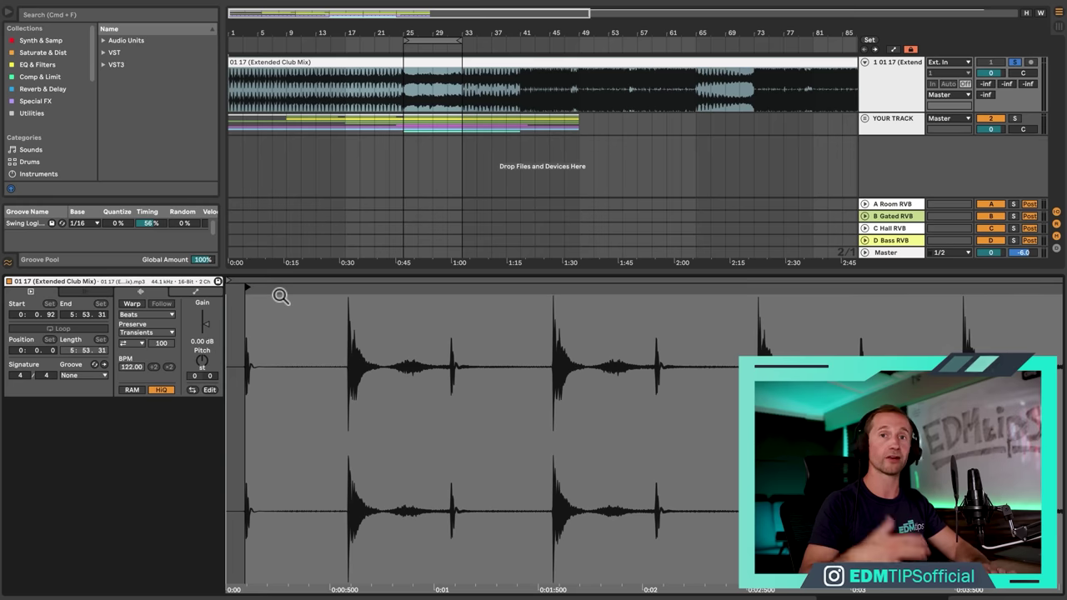
Step: Fine-tune the reference clip's start marker to 0:0.95, exactly at the onset of the very first transient
key(minus)
key(minus)
key(minus)
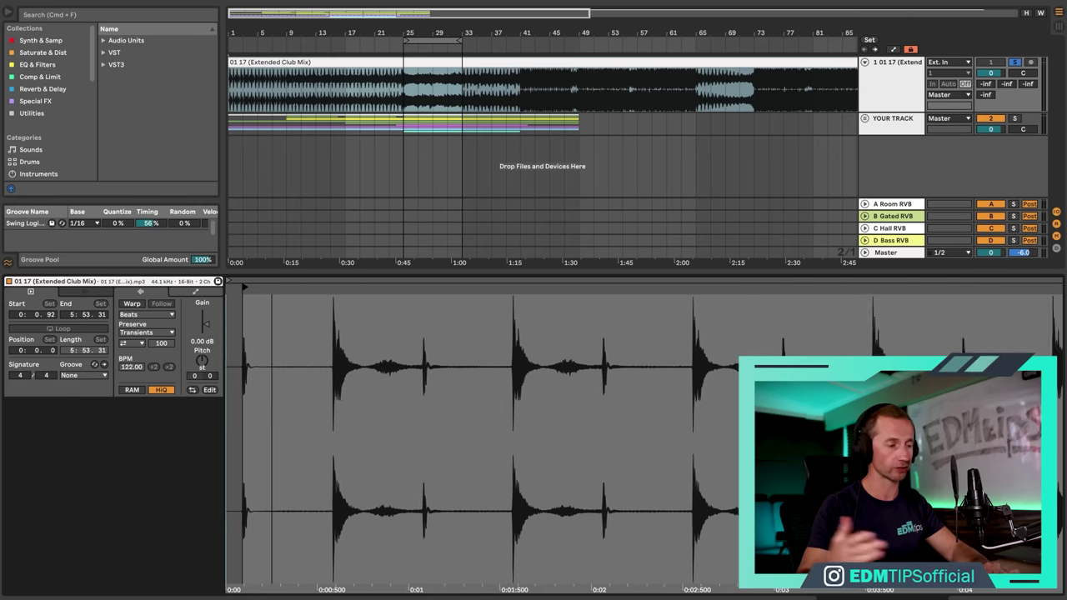
mouse_move(235, 286)
mouse_down()
mouse_move(669, 298)
mouse_move(376, 305)
mouse_move(231, 284)
mouse_up()
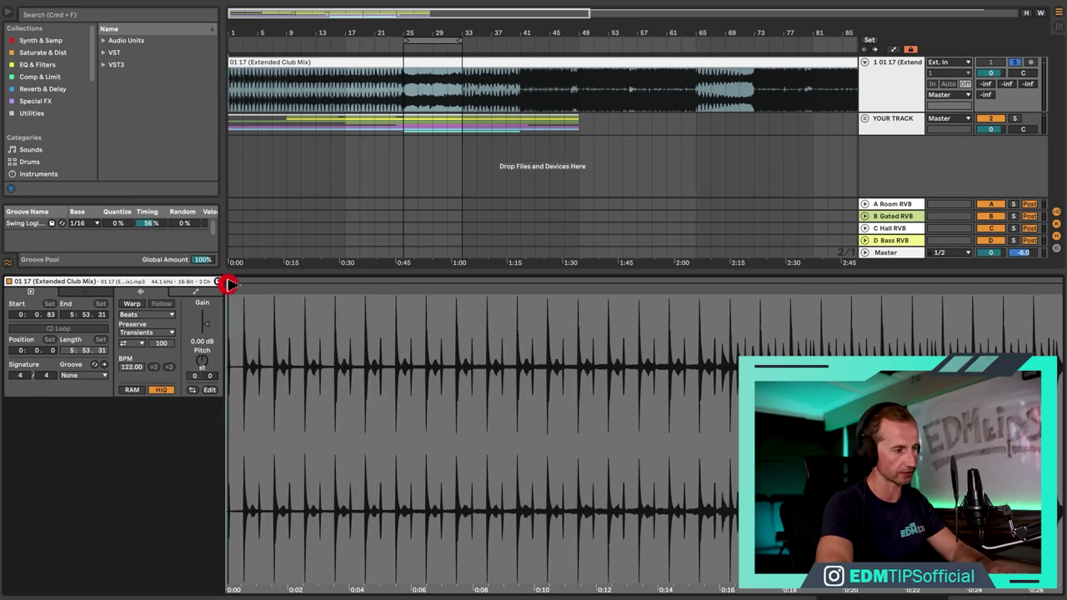
key(plus)
key(plus)
key(plus)
key(plus)
key(plus)
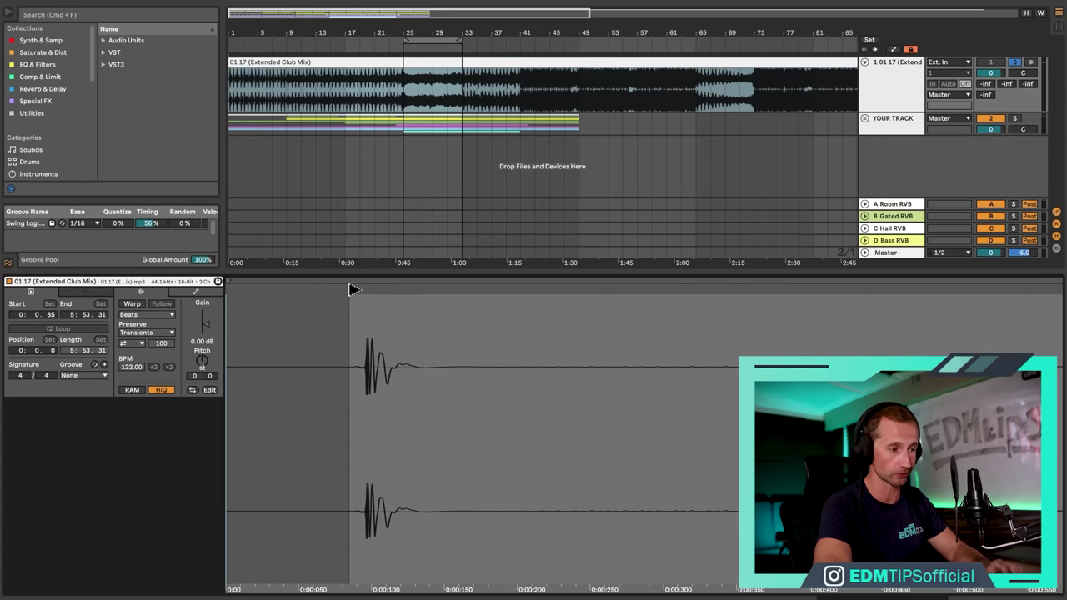
drag(357, 288, 369, 288)
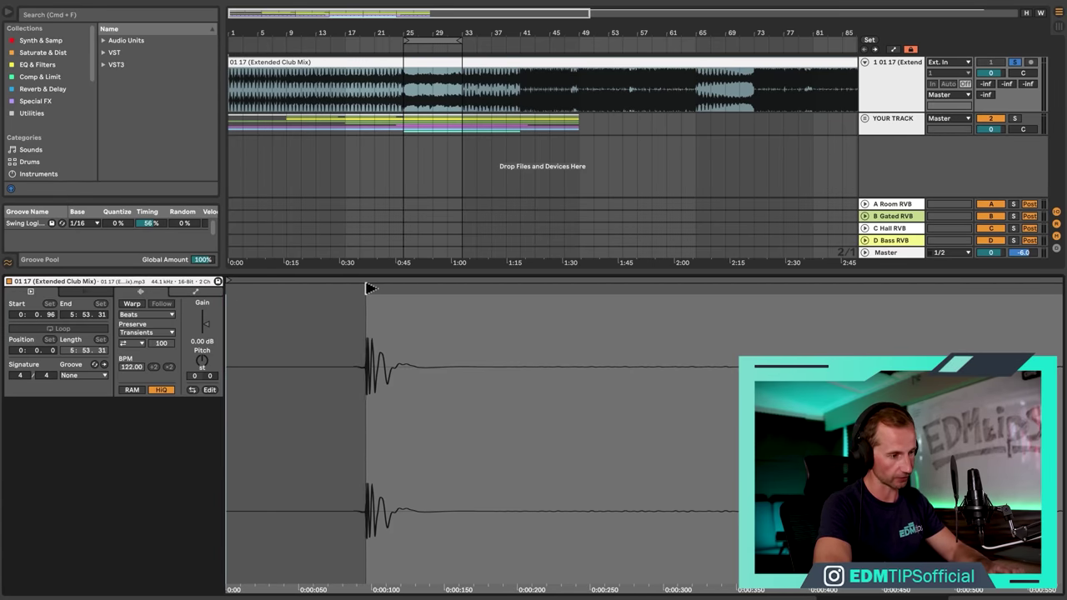
key(k)
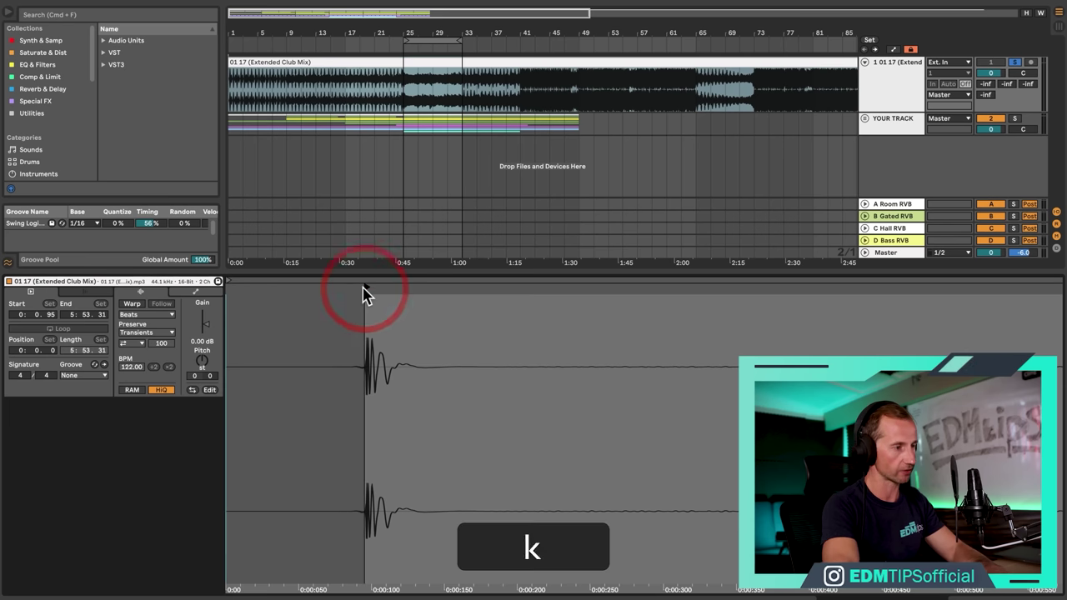
Step: Re-enable Warp on the reference clip at 122.00 BPM and show the whole arrangement
click(132, 305)
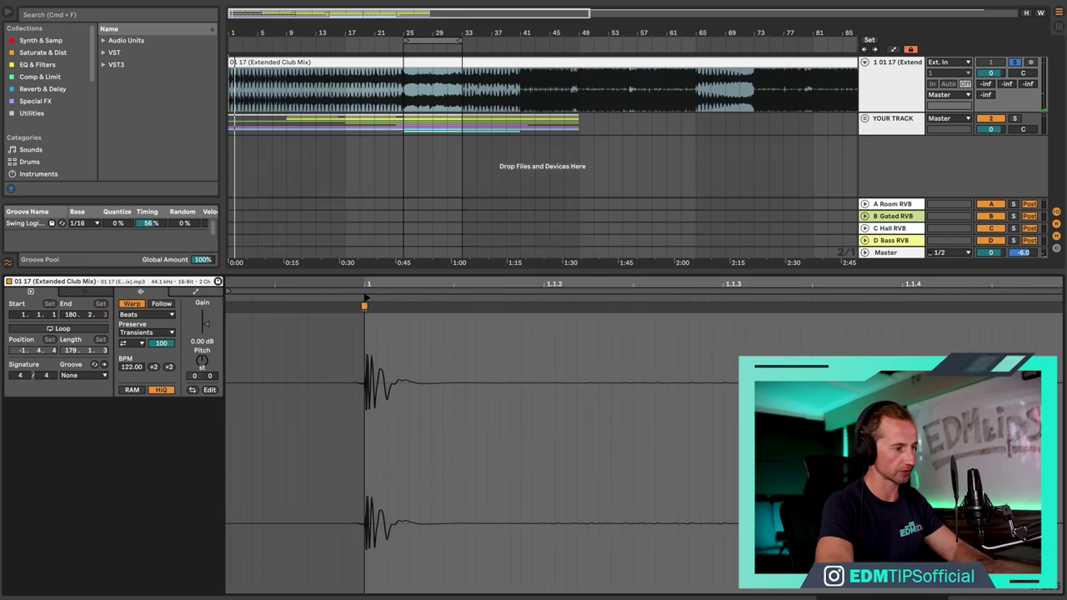
key(Return)
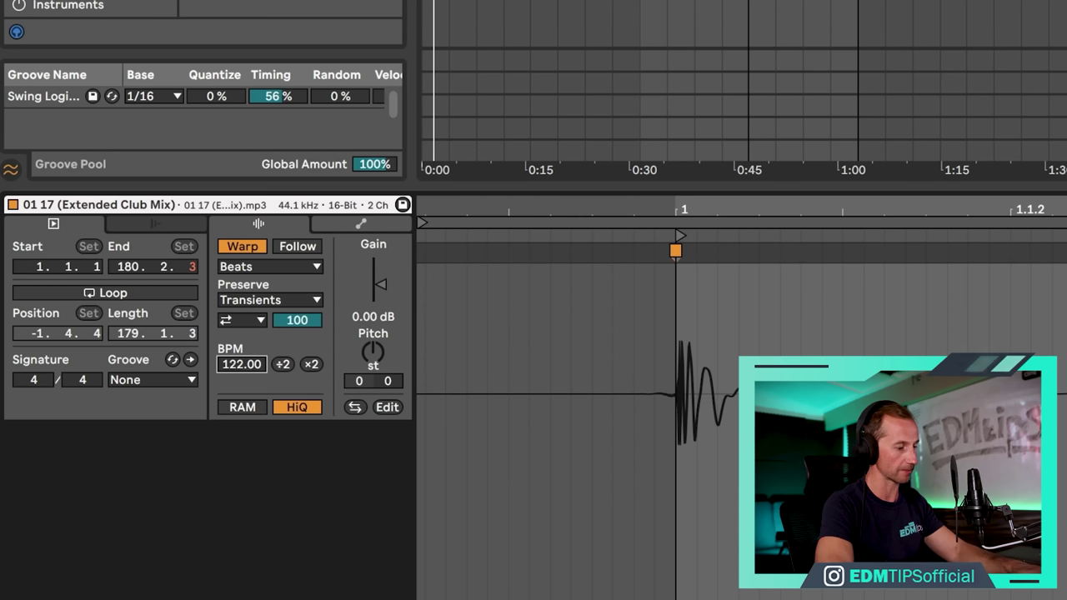
key(shift+Tab)
drag(540, 19, 369, 34)
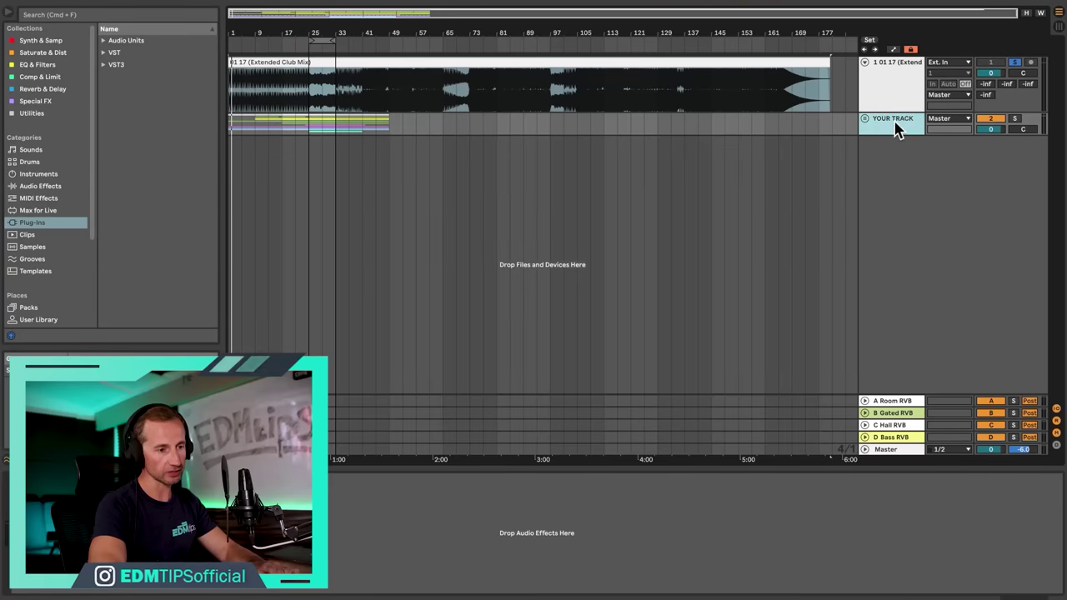
Step: Route the reference track's audio output to Ext. Out so it bypasses the Master
click(907, 452)
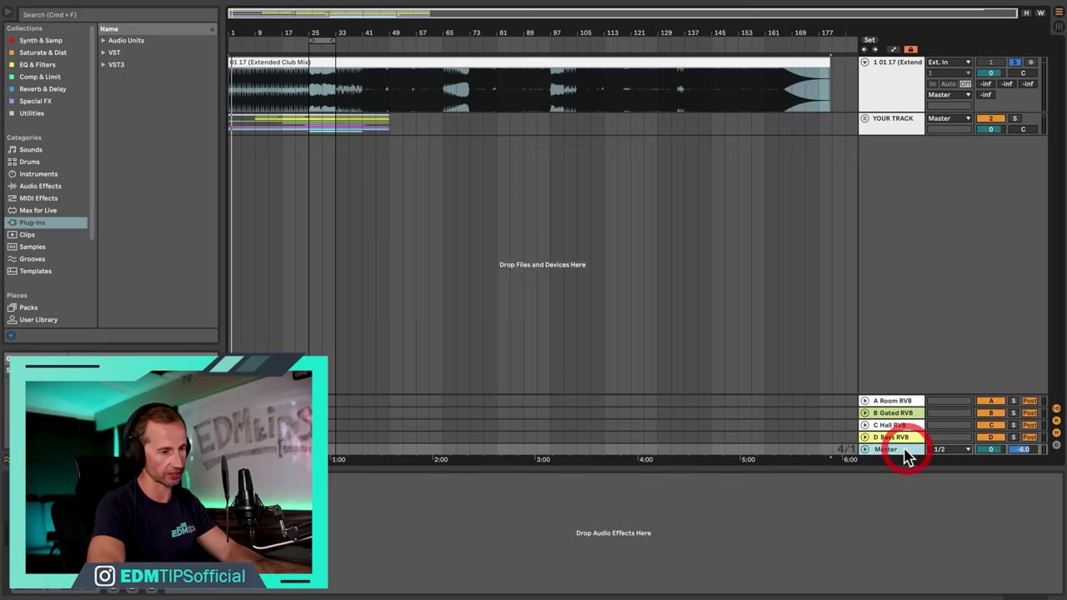
click(904, 134)
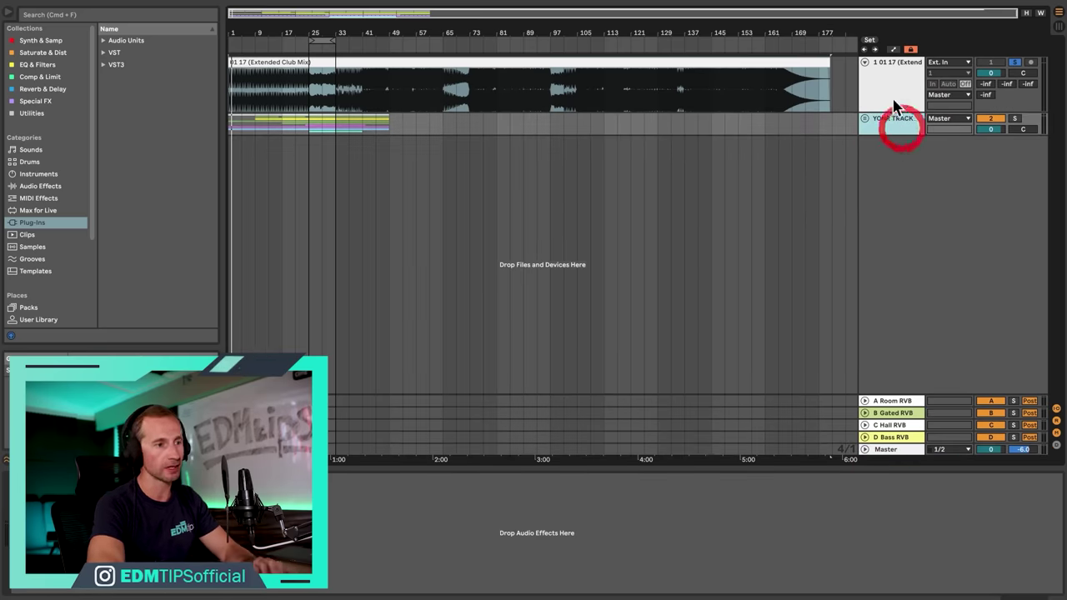
click(894, 100)
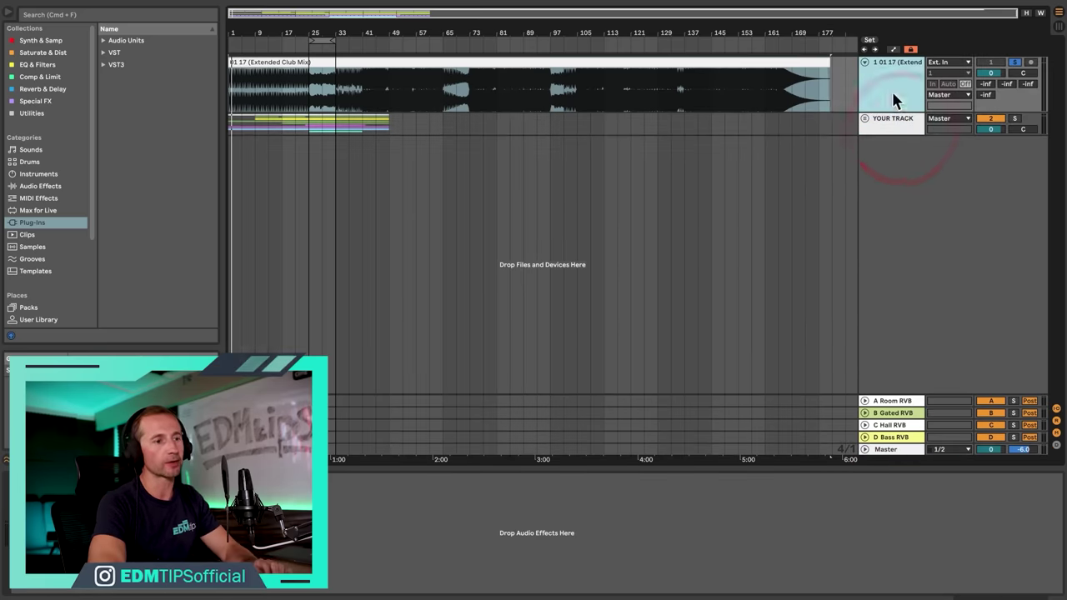
click(942, 95)
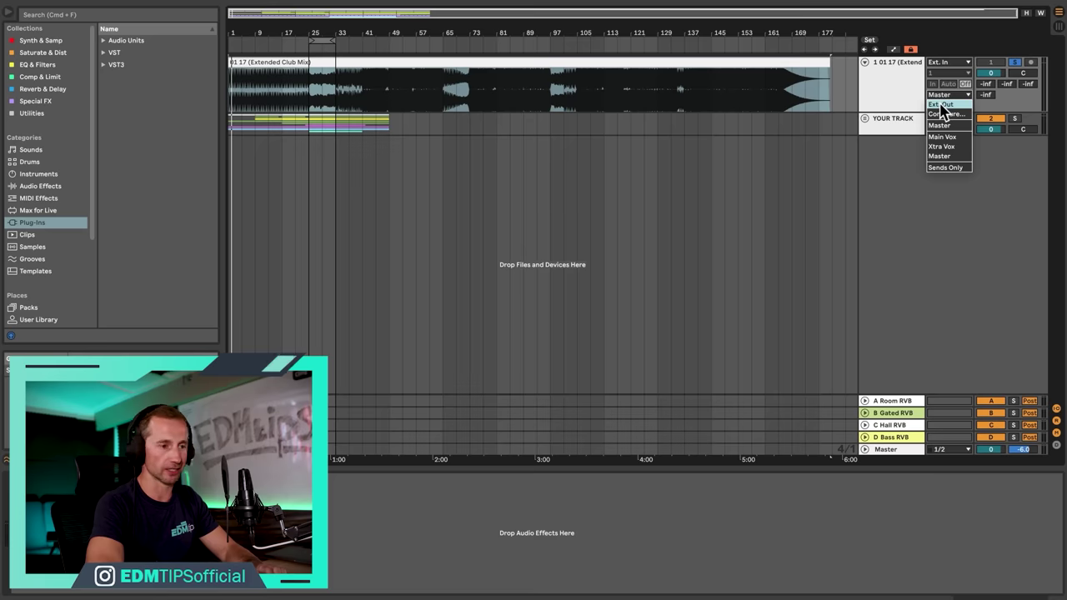
click(941, 105)
Step: Show the Master track's effects chain and turn on Mono in its Utility device
click(900, 451)
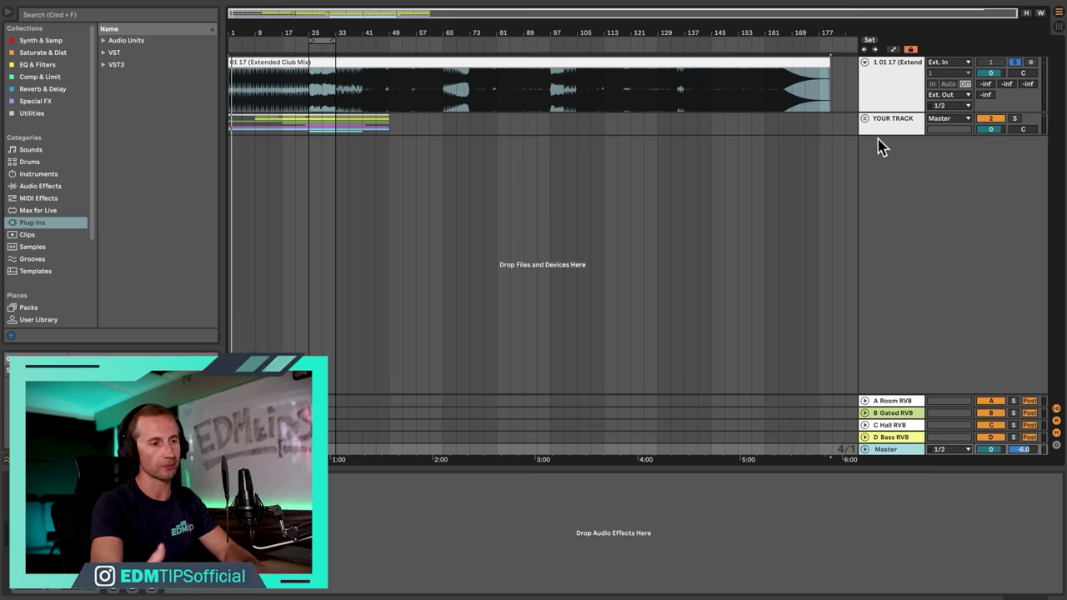
click(886, 83)
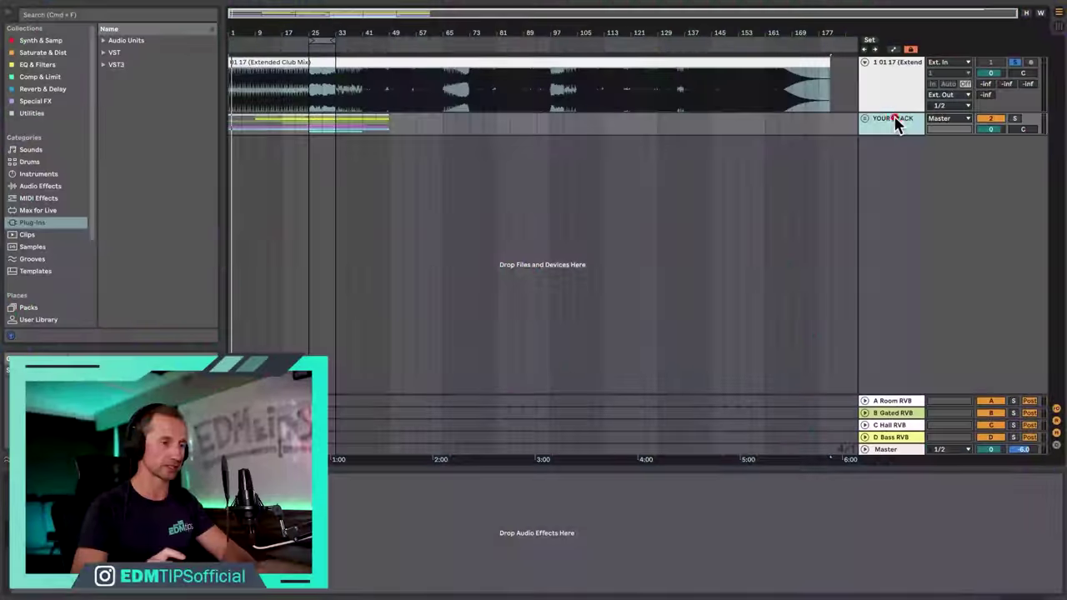
click(901, 451)
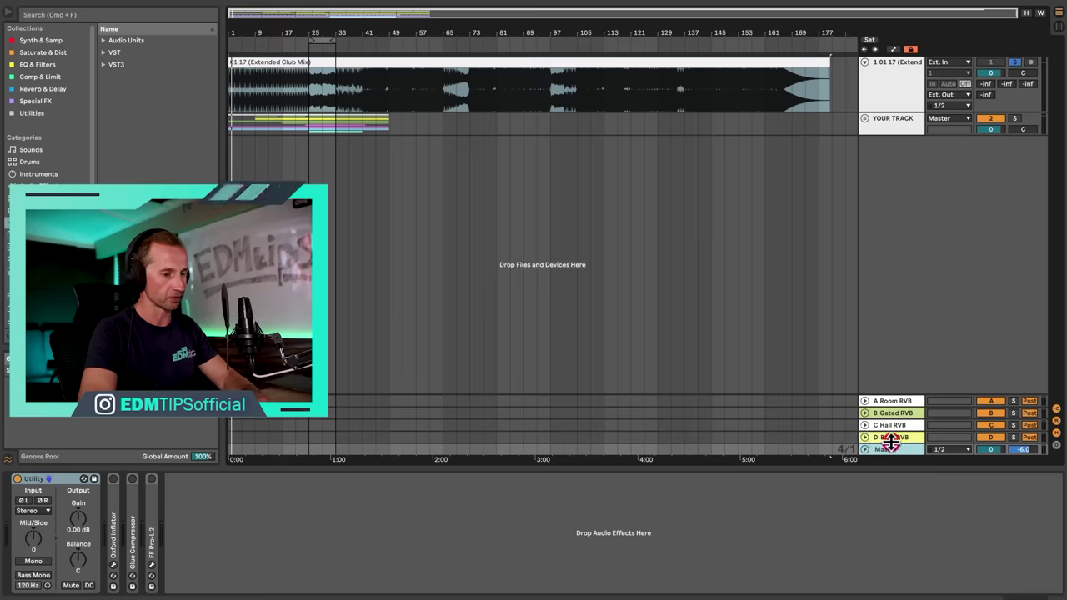
click(892, 438)
click(899, 450)
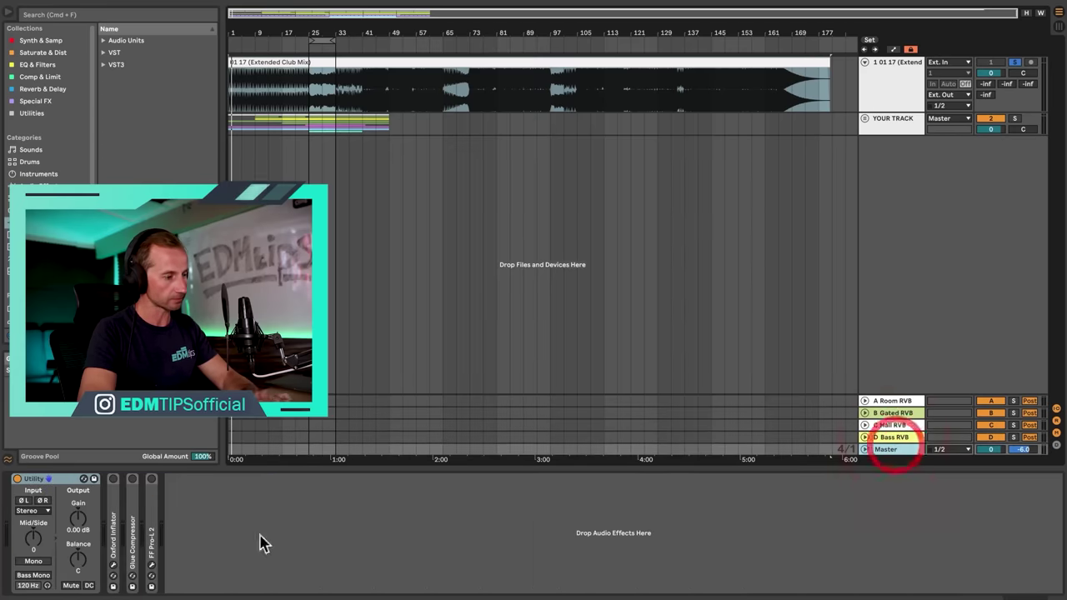
click(58, 478)
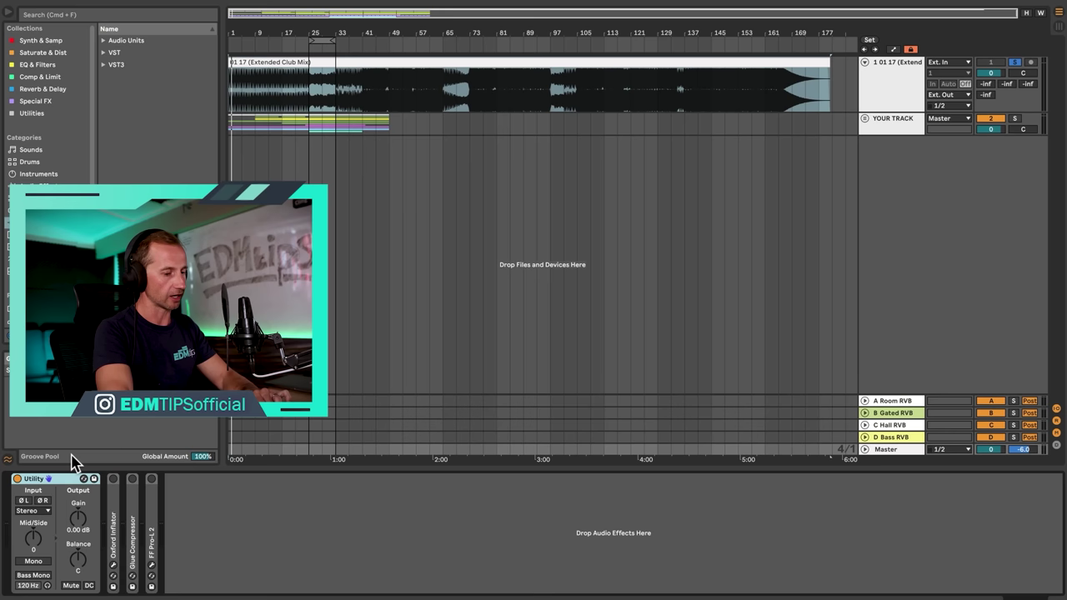
key(alt)
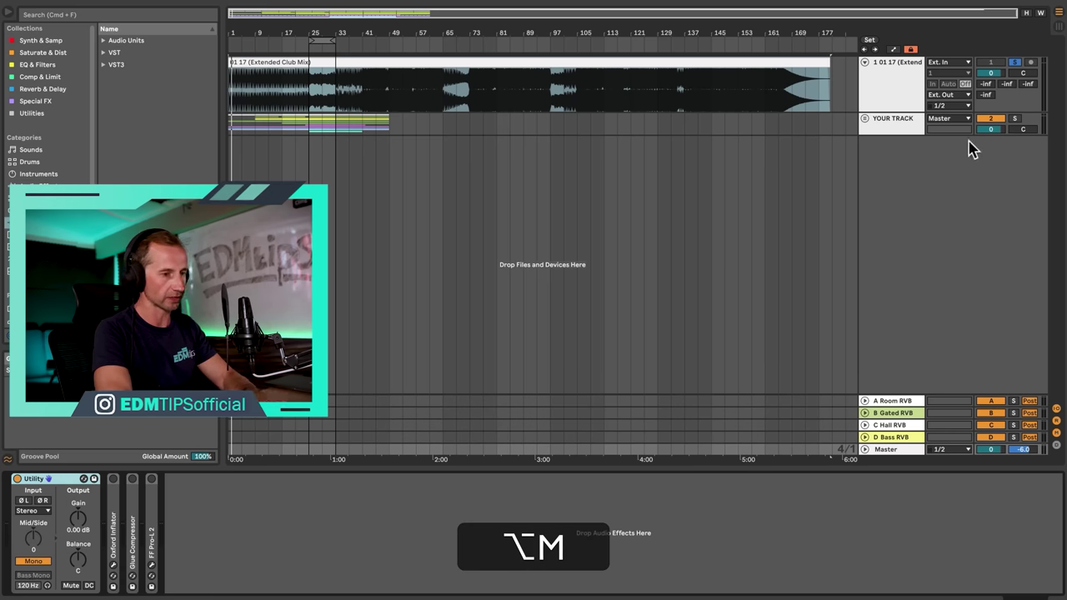
Step: Solo YOUR TRACK, play it from bar 25 and compare the mix with the Master Utility's Mono on and off
click(1015, 119)
click(315, 131)
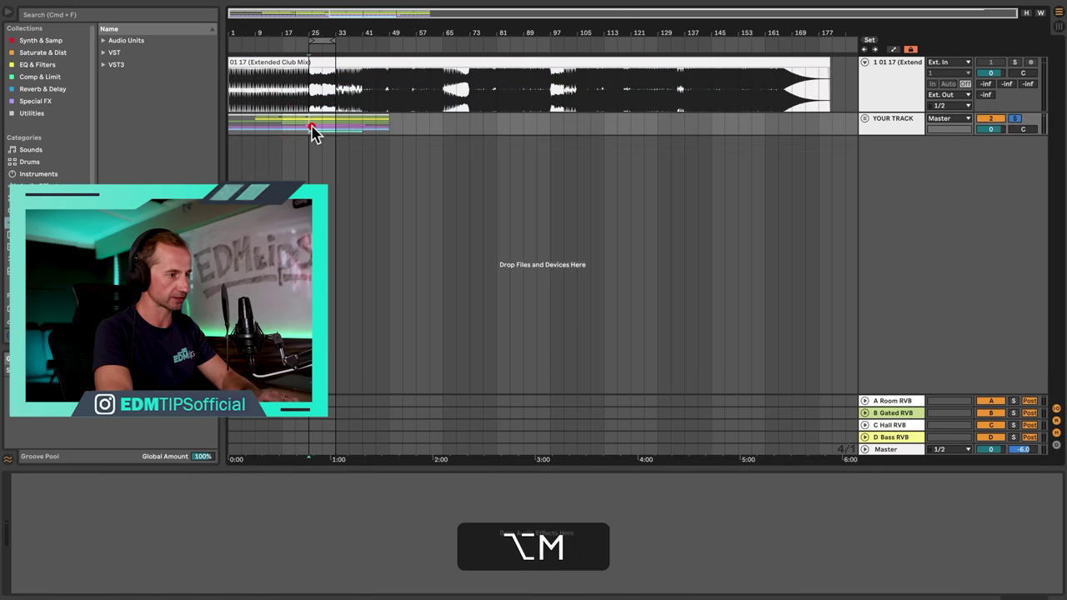
key(space)
click(896, 450)
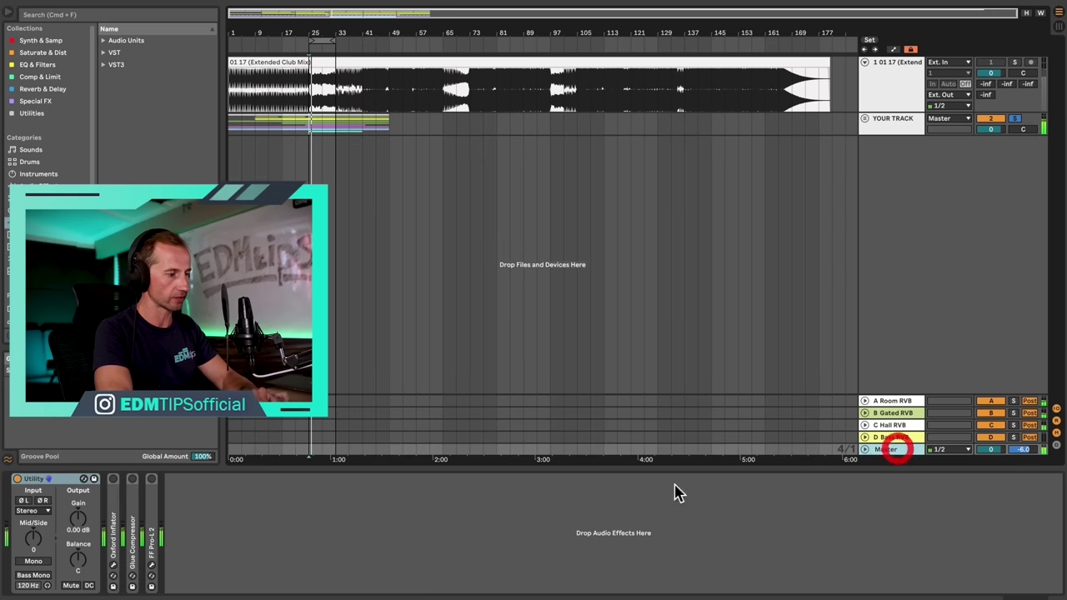
key(alt)
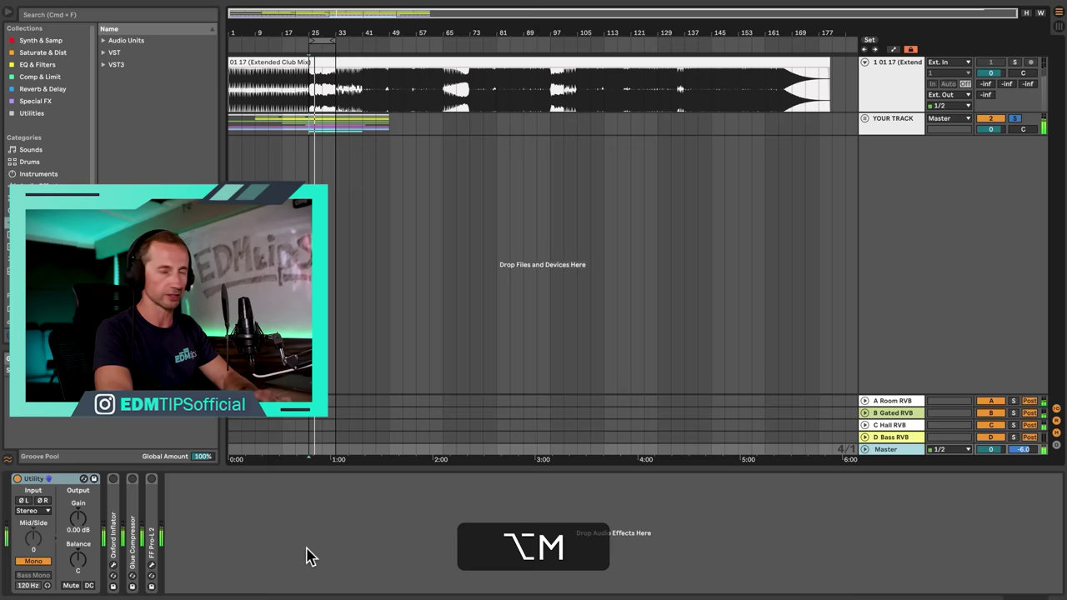
key(alt)
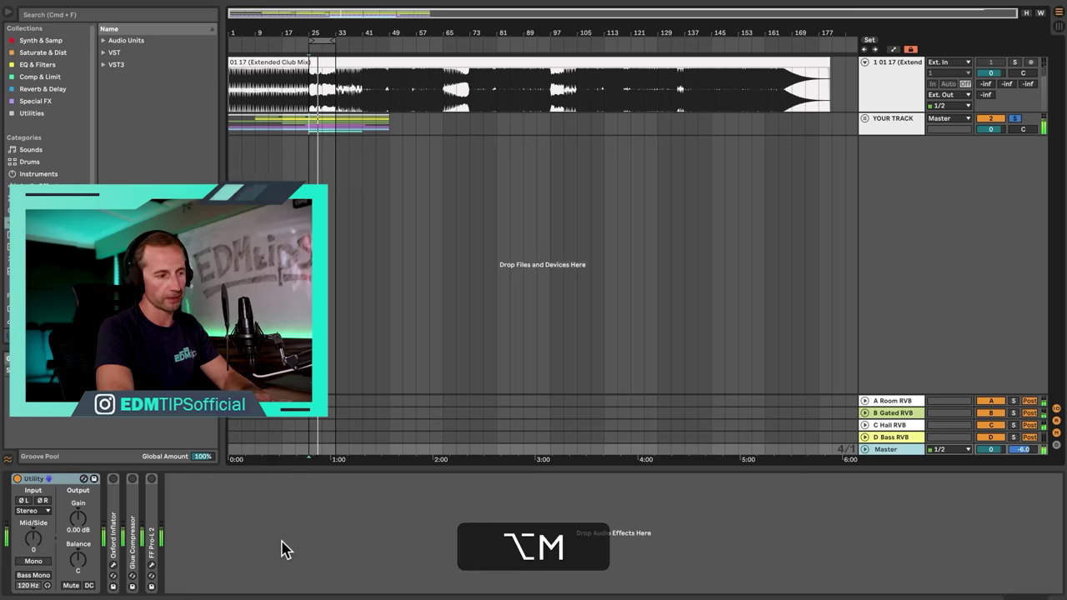
Step: Copy the Master's Utility device onto the reference track
click(50, 478)
key(super+c)
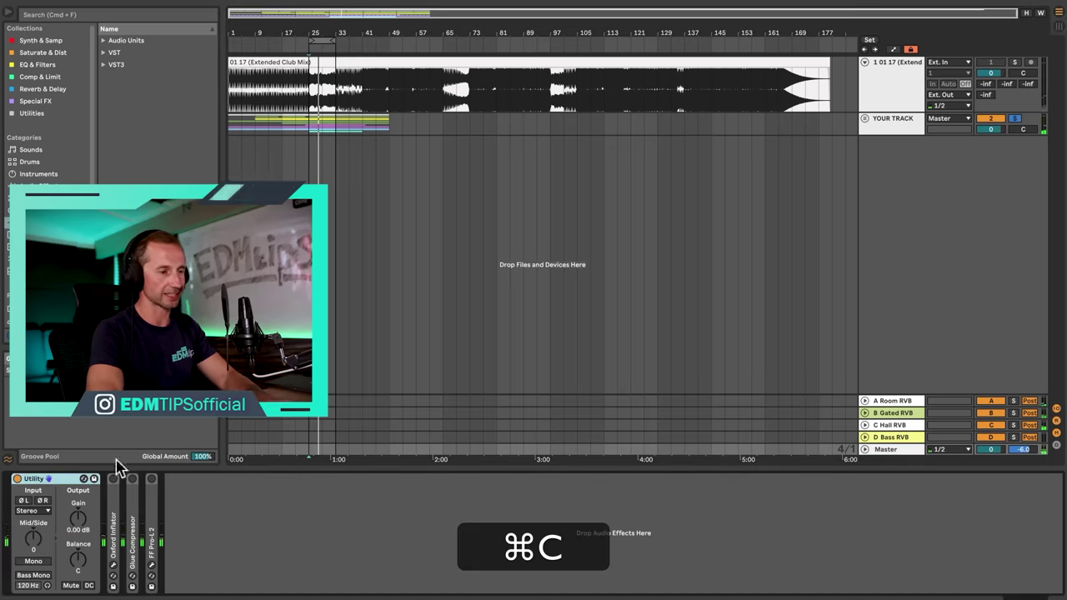
click(891, 88)
click(163, 542)
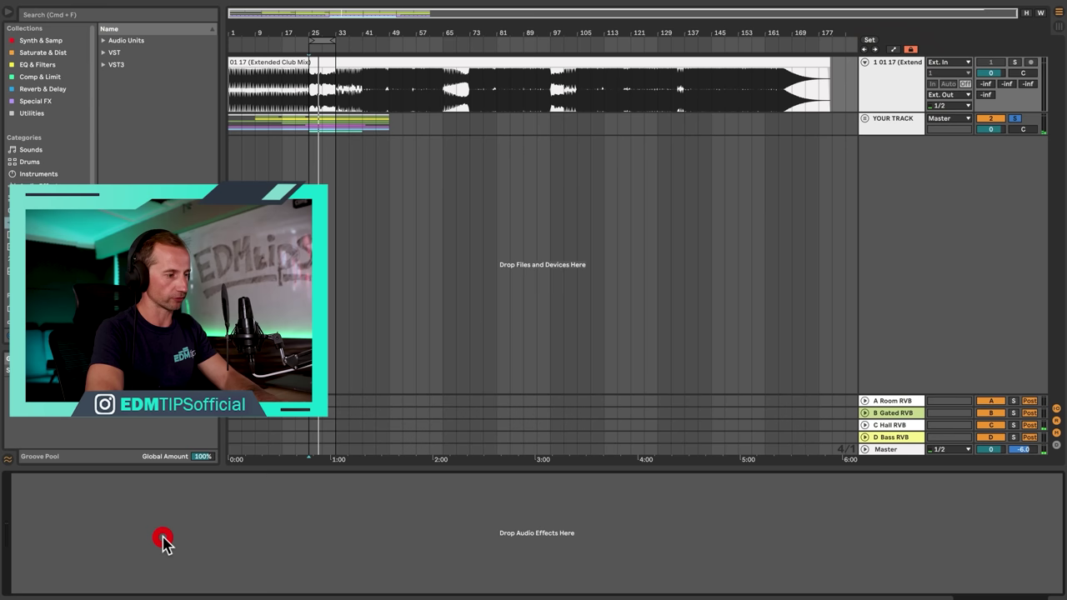
key(super)
key(super+v)
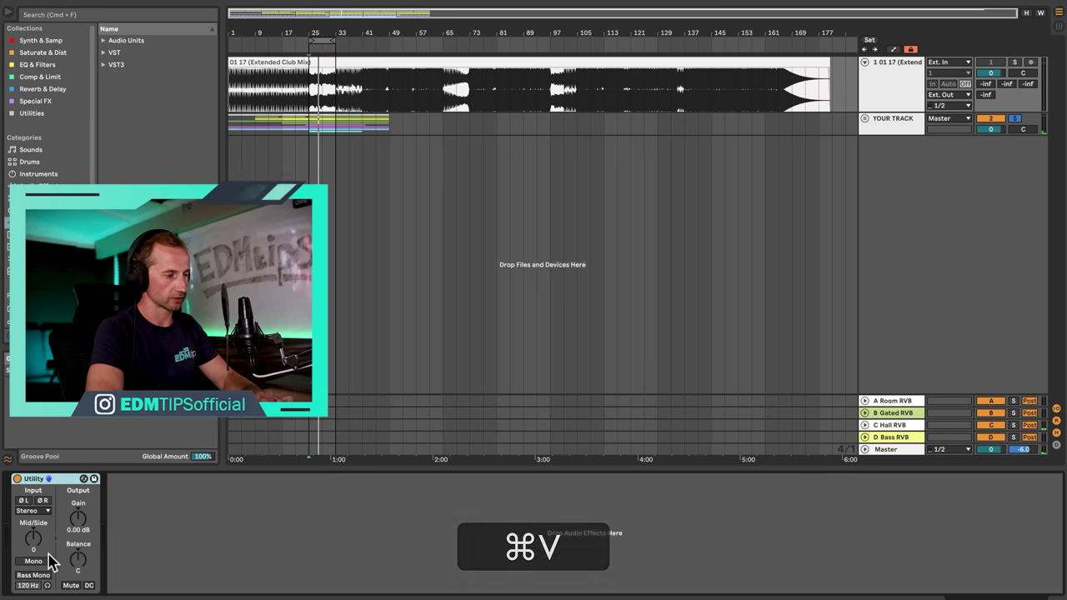
Step: Map the Mono switch of the reference track's Utility to Option+M, the same key as the Master's Utility Mono
click(886, 452)
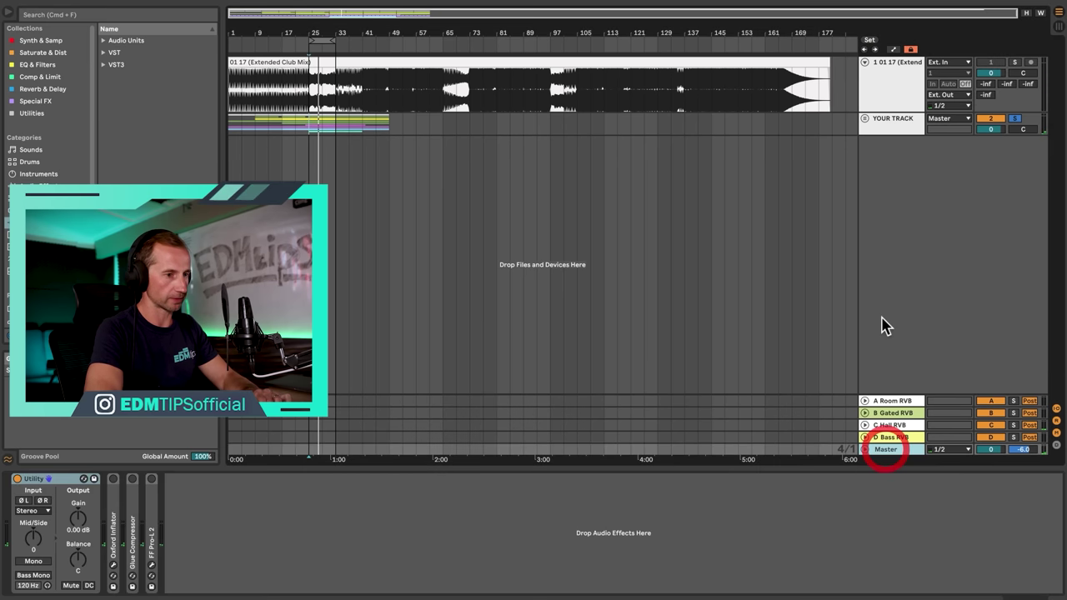
click(891, 113)
key(super+k)
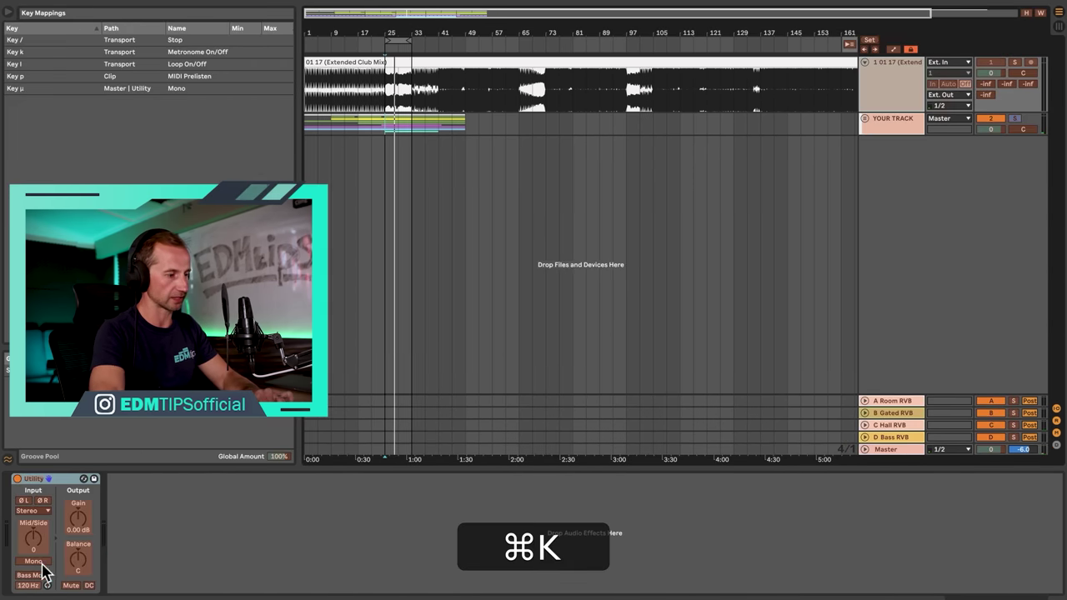
click(29, 563)
key(alt+m)
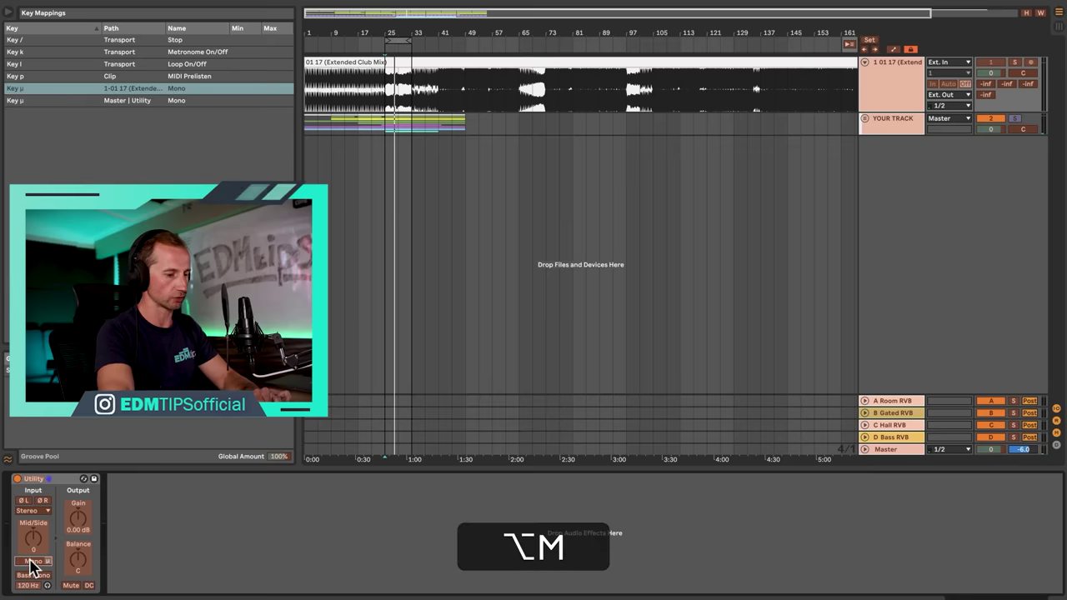
key(alt+super+k)
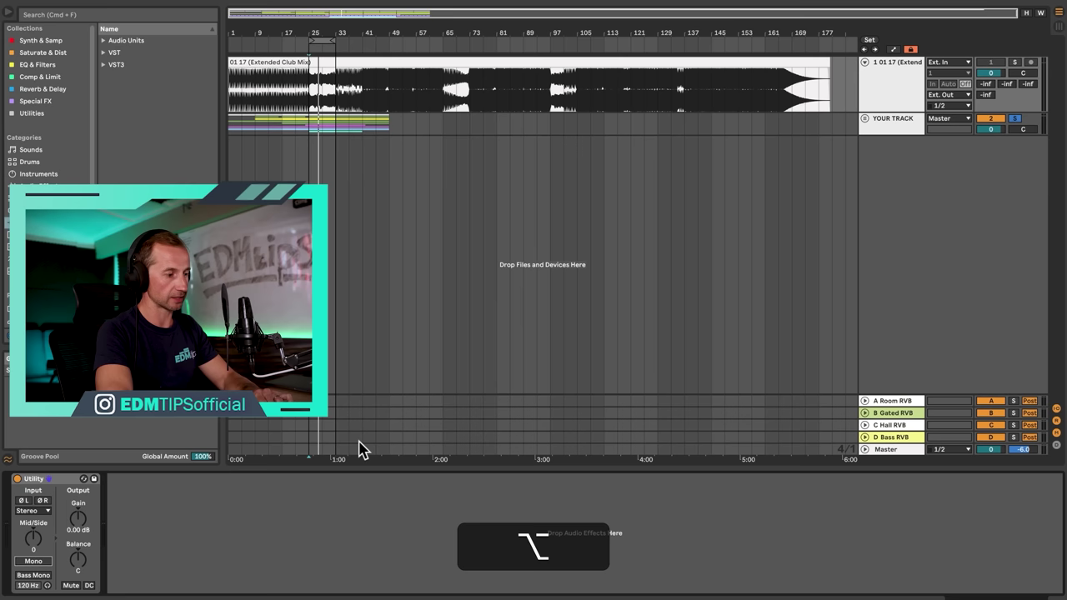
Step: Toggle Mono through its key mapping and check the Utility devices on both the Master and the reference track
click(887, 451)
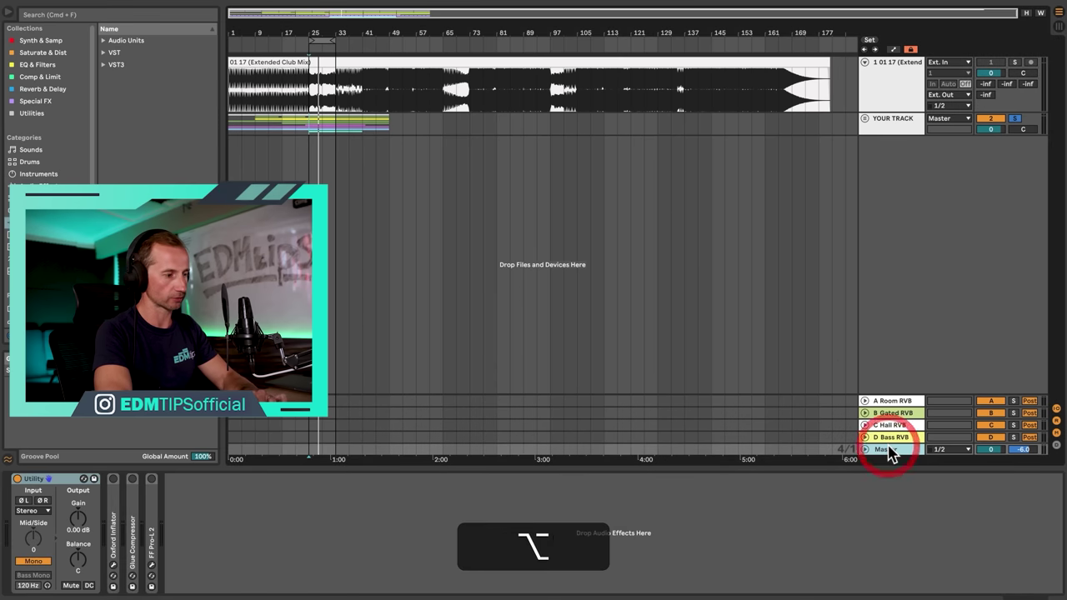
key(alt+m)
click(896, 79)
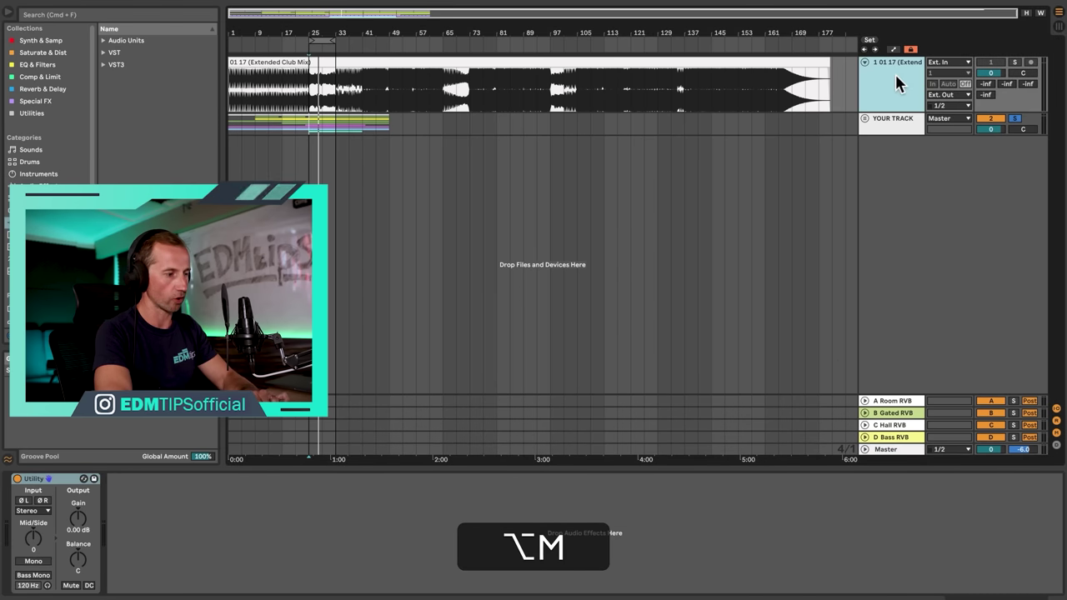
key(alt)
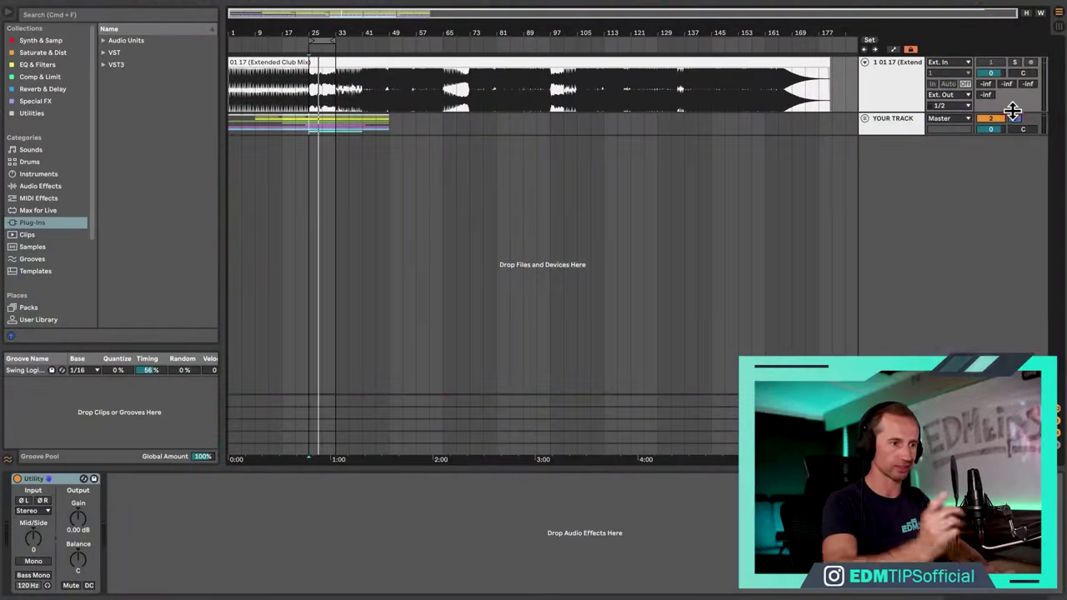
Step: Play YOUR TRACK from bar 25, and compare it with the soloed reference track played from bar 81
key(space)
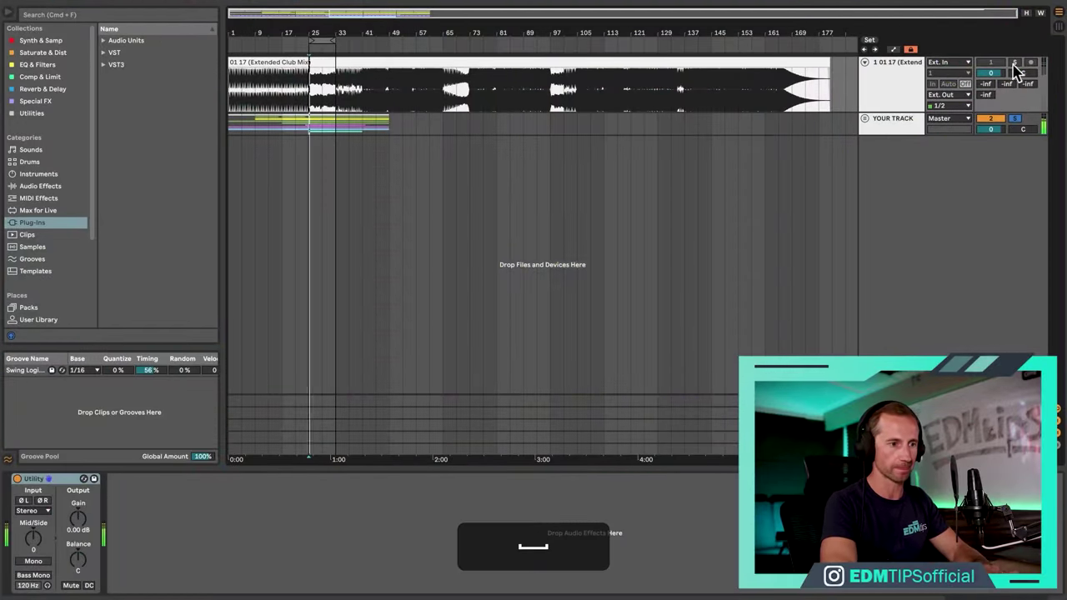
key(space)
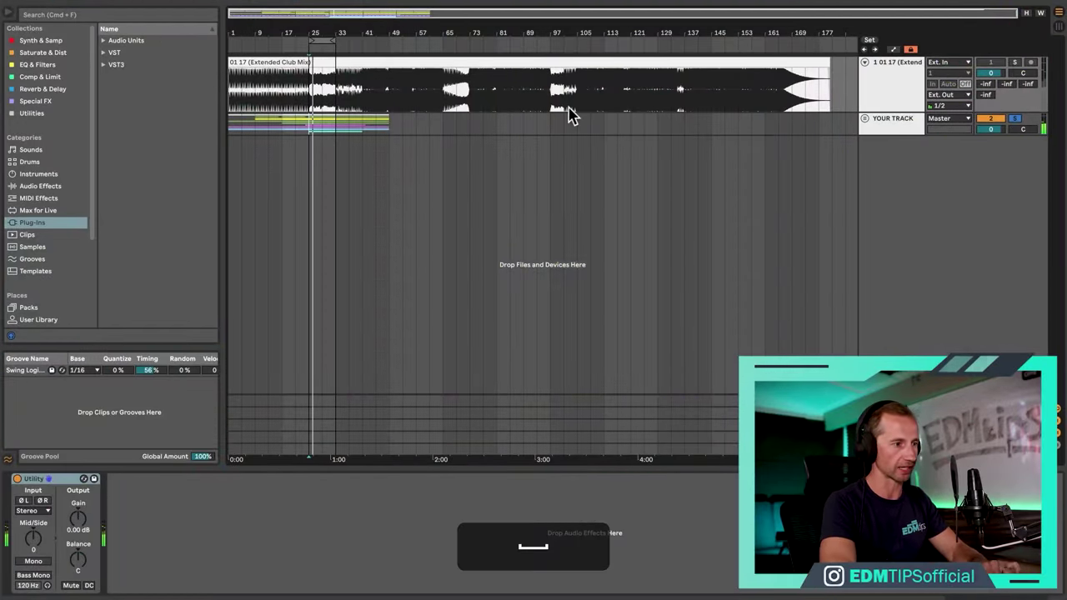
click(496, 105)
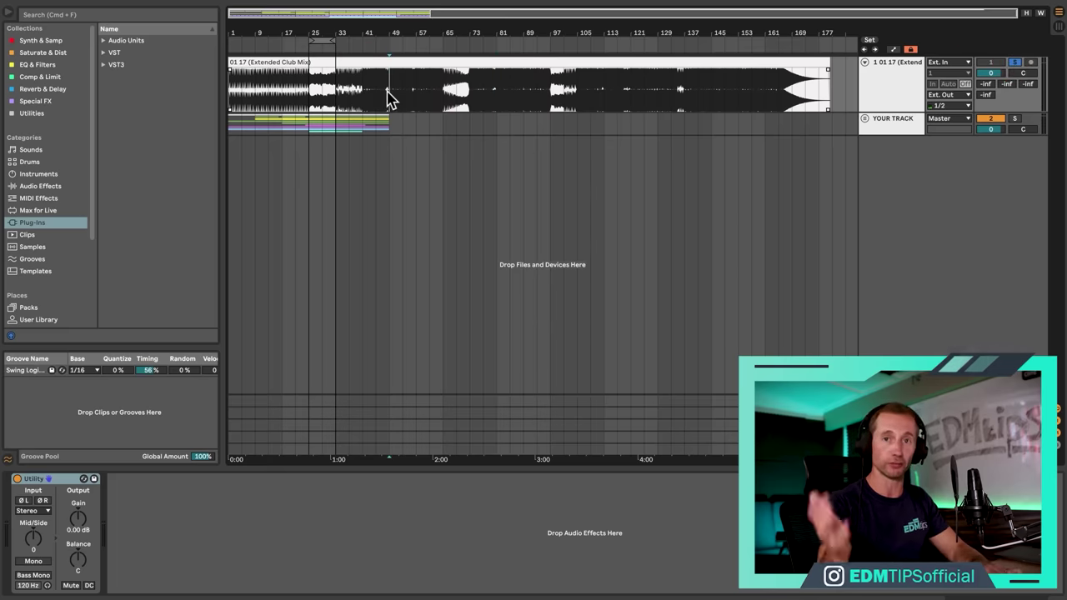
key(space)
click(498, 94)
key(space)
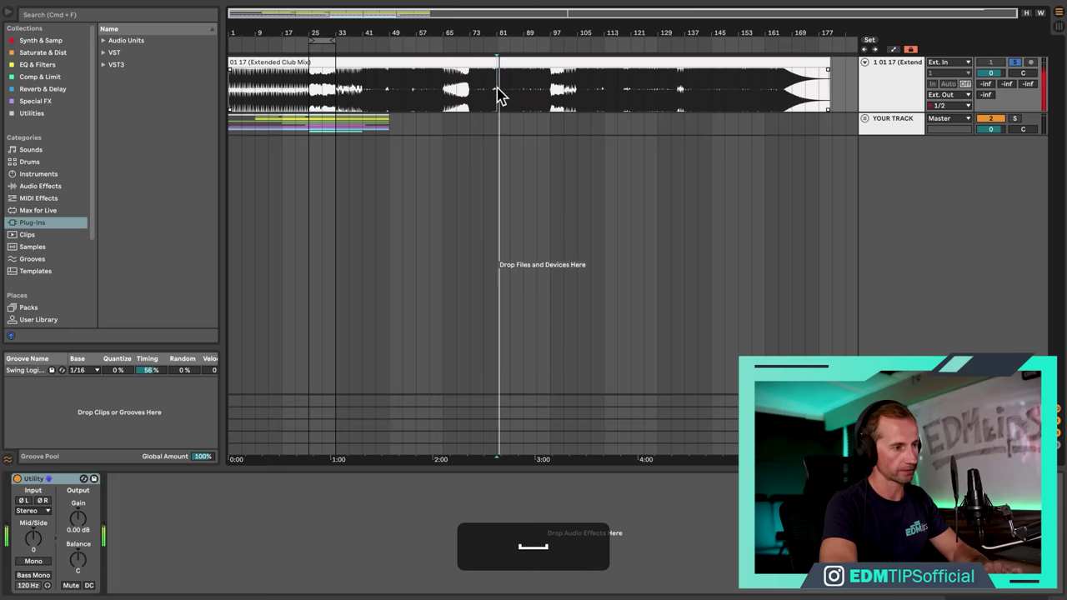
Step: Copy the reference section starting at bar 81, paste it over bars 25 to 33, and play it from bar 25
click(507, 92)
key(super+c)
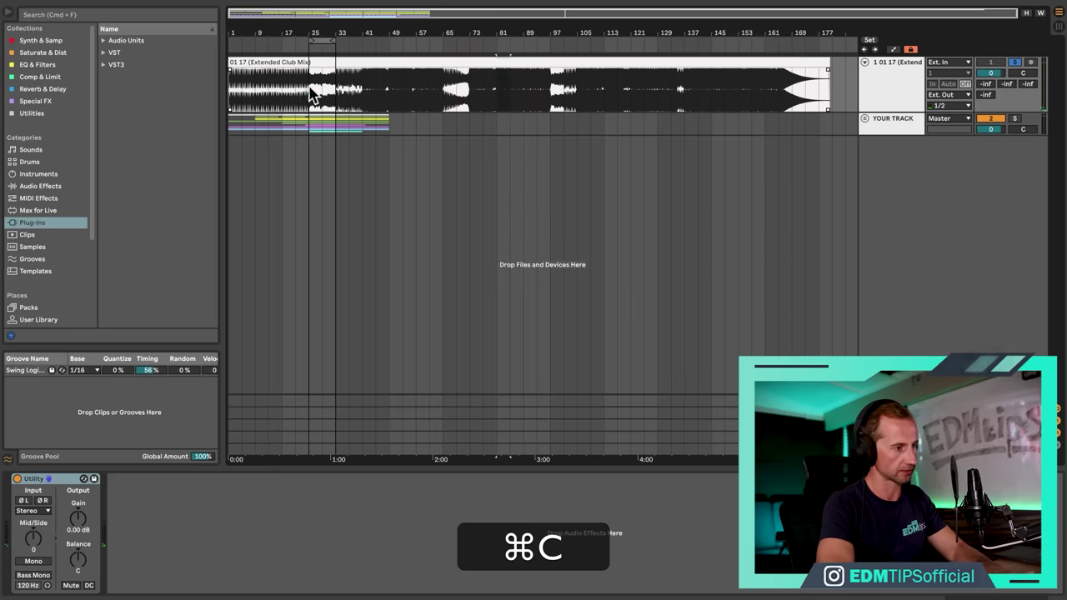
click(311, 94)
key(super+v)
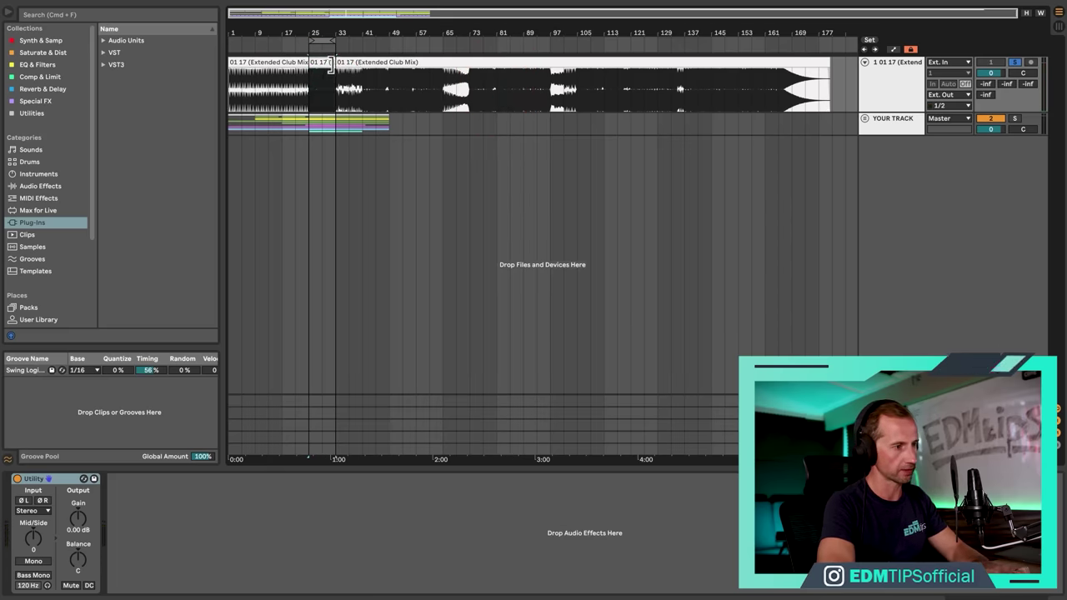
drag(325, 35, 423, 39)
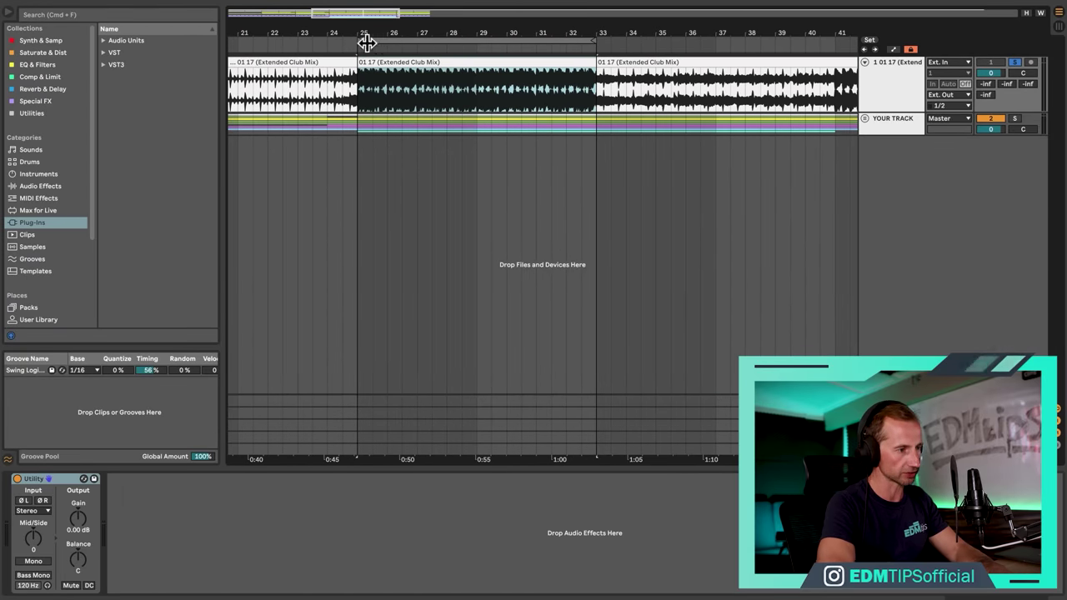
click(361, 98)
key(space)
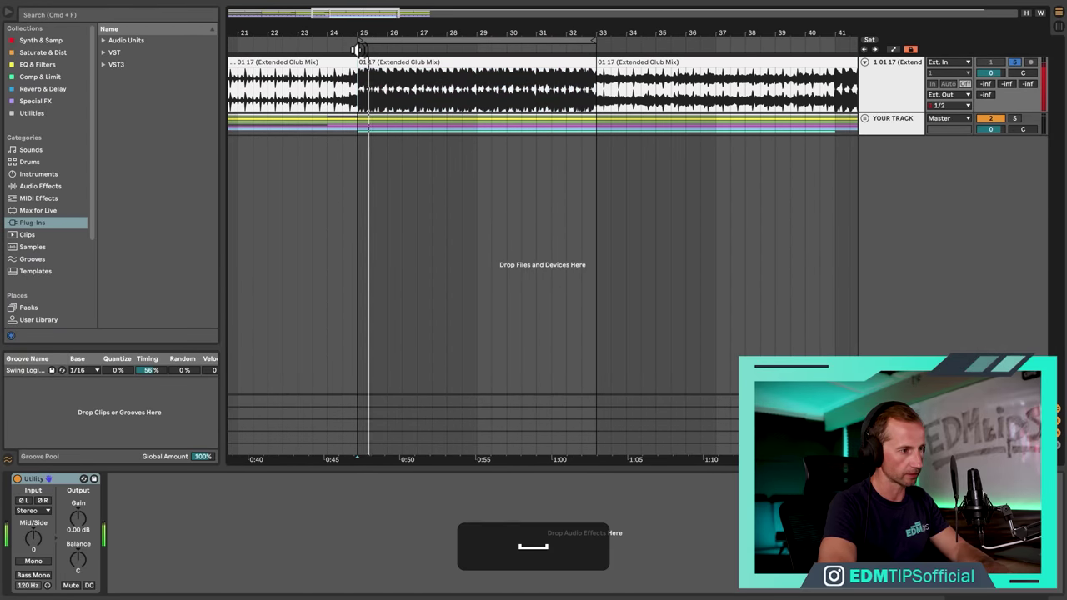
key(space)
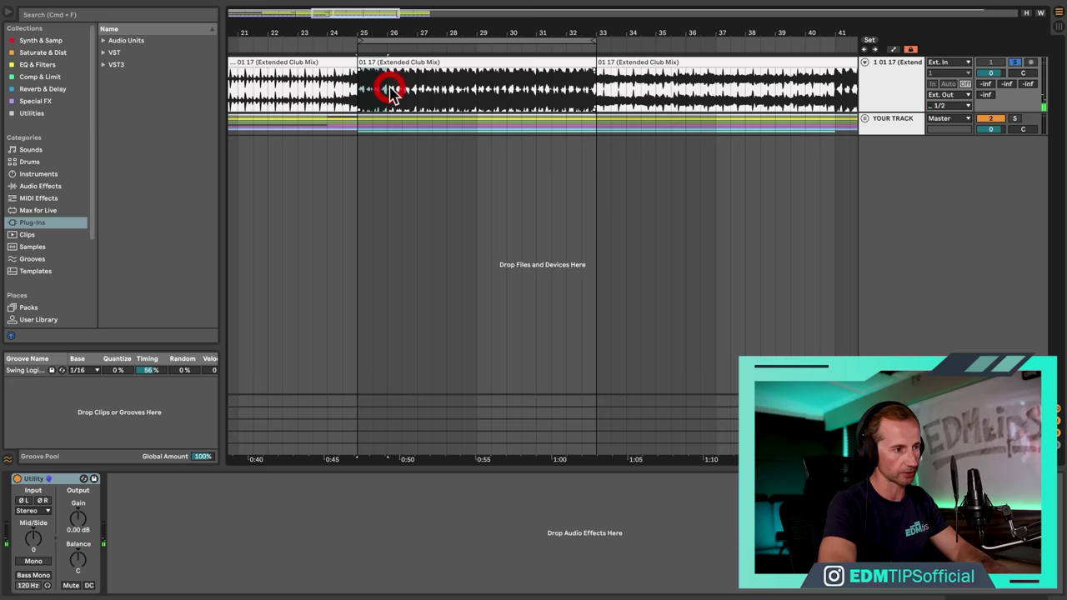
Step: Set the arrangement loop to bars 27 to 29 and play the looped reference section
click(364, 44)
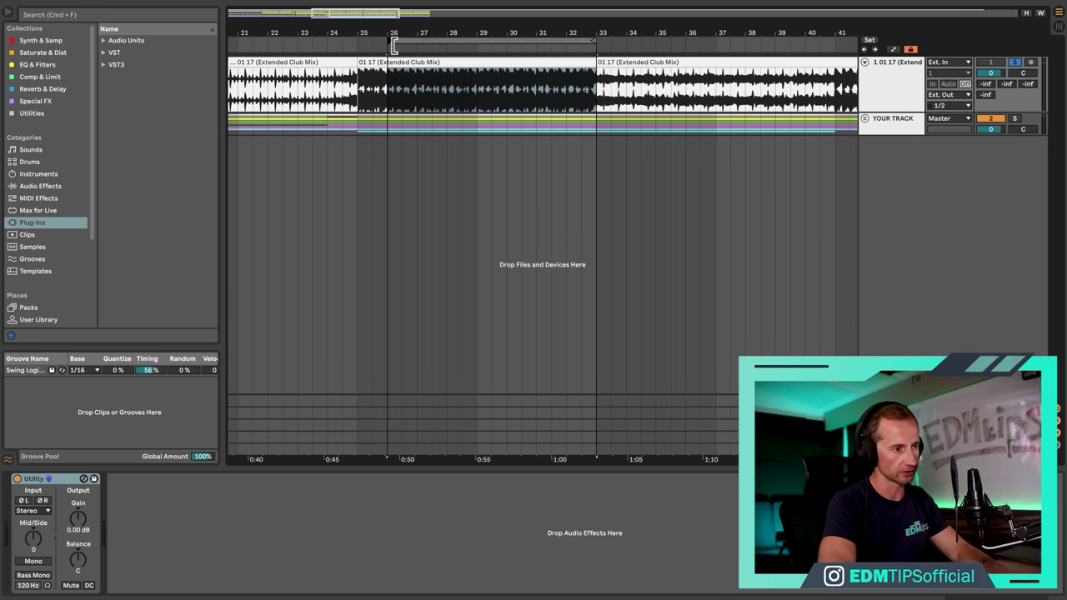
key(space)
click(391, 43)
key(space)
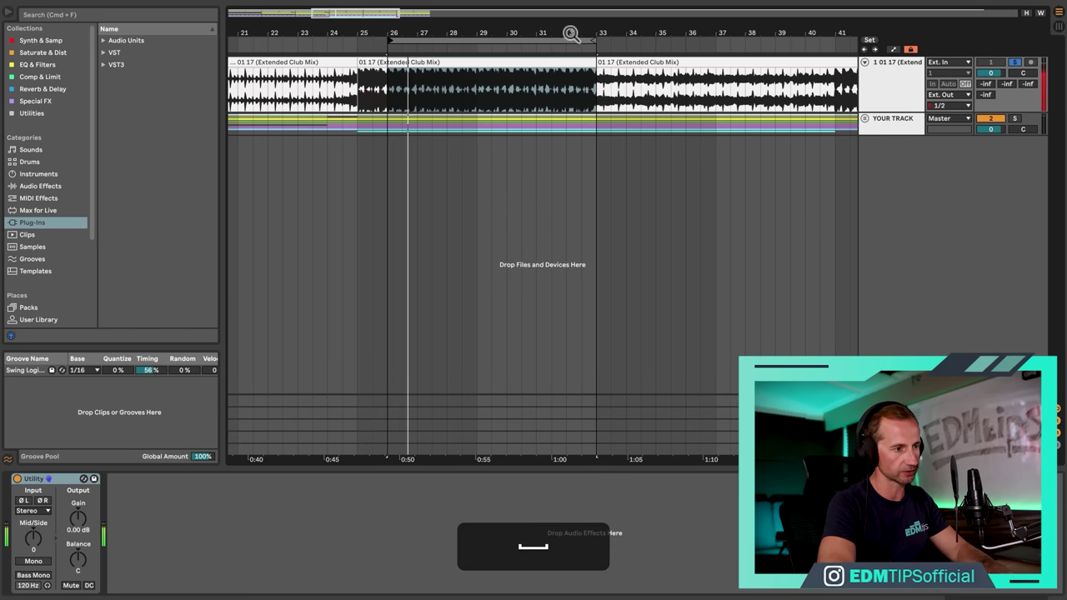
drag(597, 46, 467, 43)
key(space)
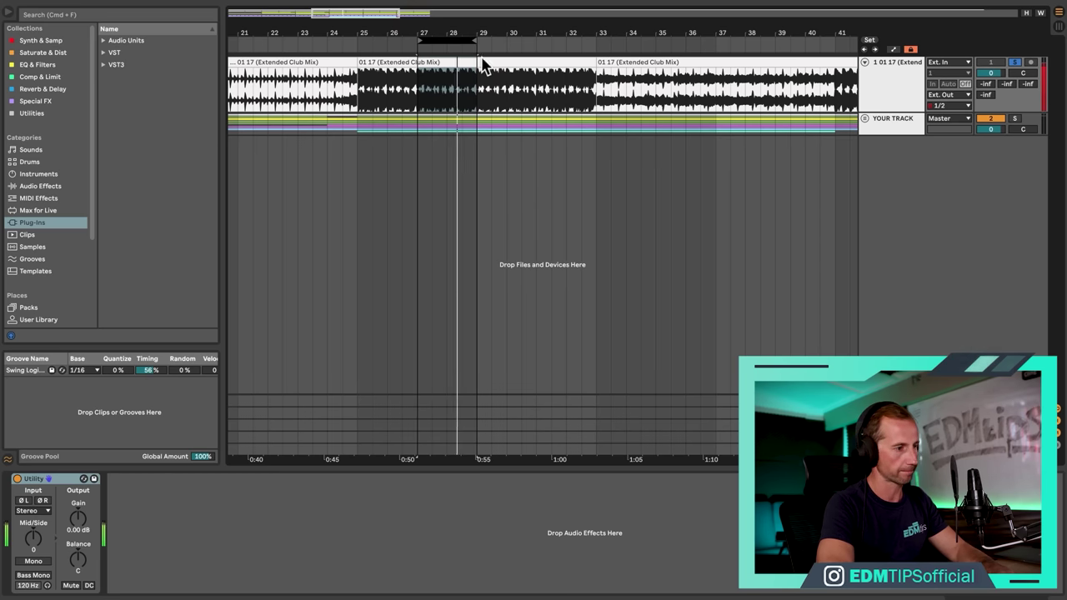
key(space)
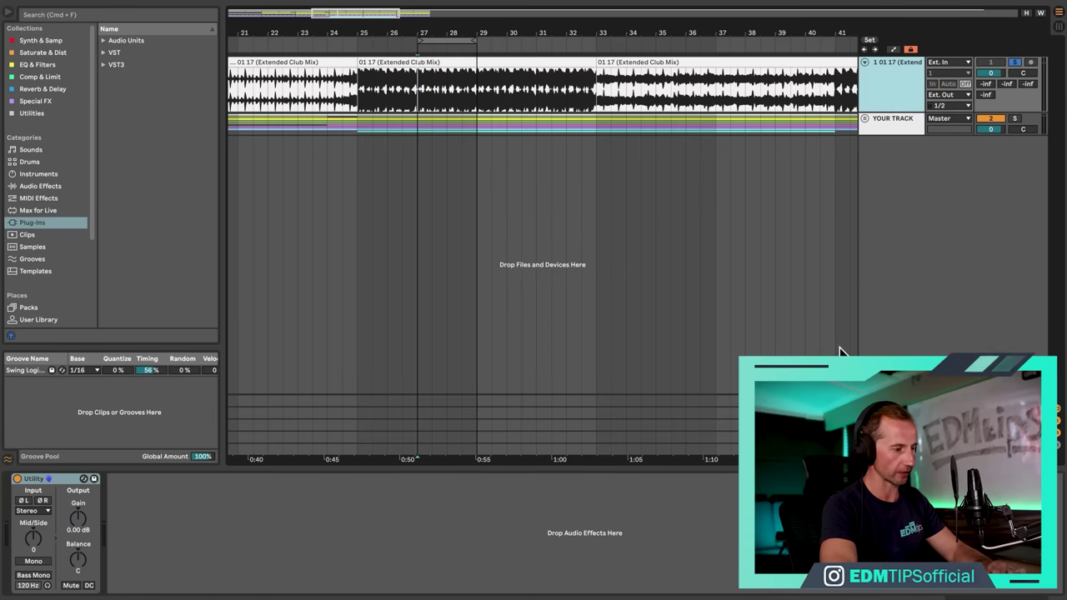
Step: Add a second Utility device from the Utilities collection after the existing one on the reference track
key(alt+m)
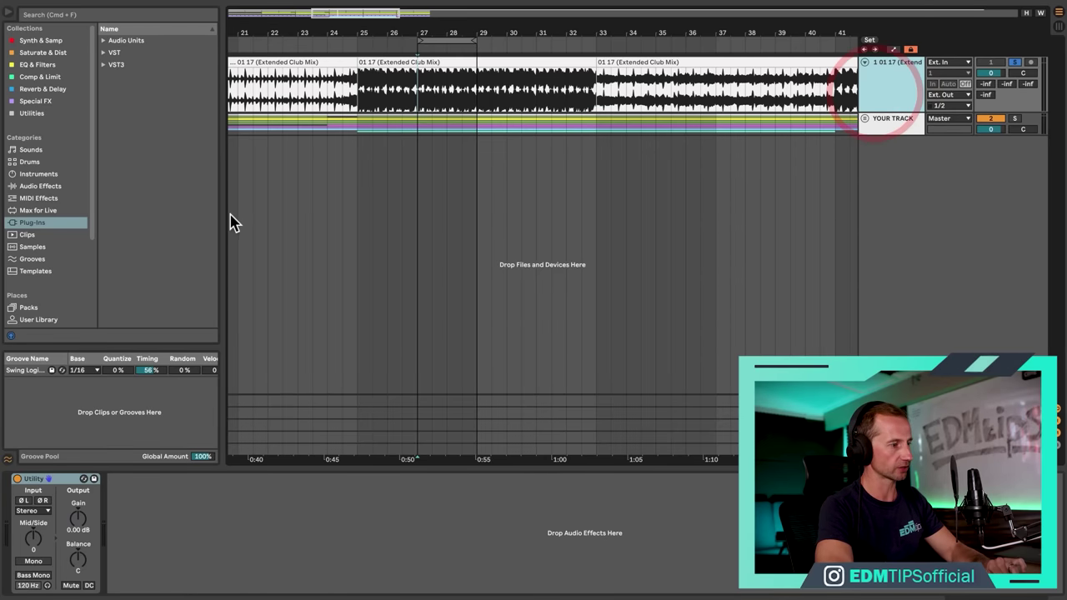
click(32, 113)
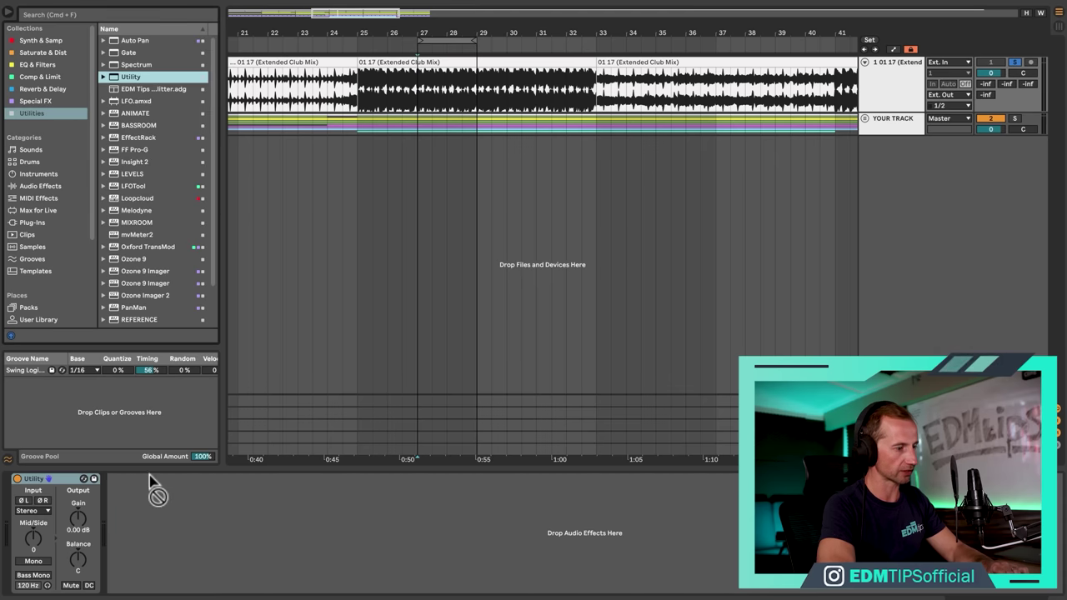
click(147, 521)
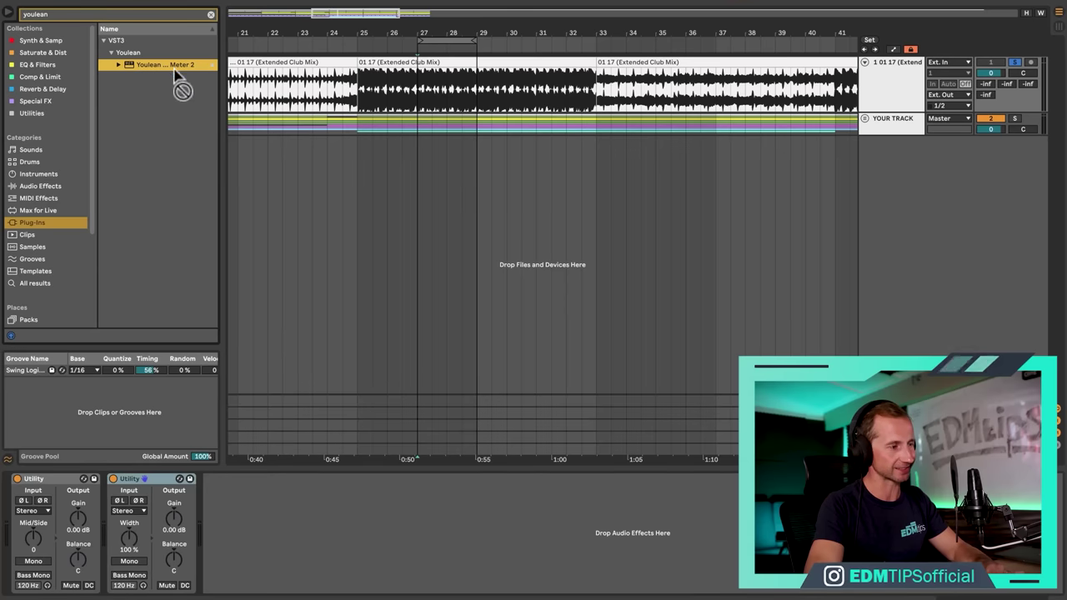
Step: Add Youlean Loudness Meter 2 to the end of the reference track's chain and measure the loop's integrated loudness
drag(293, 521, 286, 525)
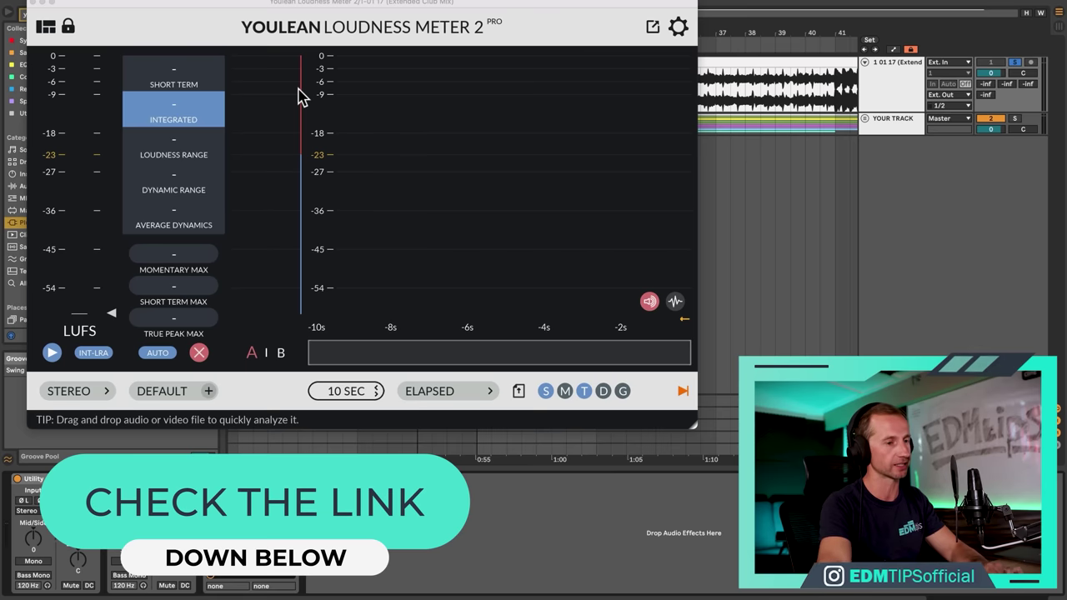
drag(408, 6, 611, 132)
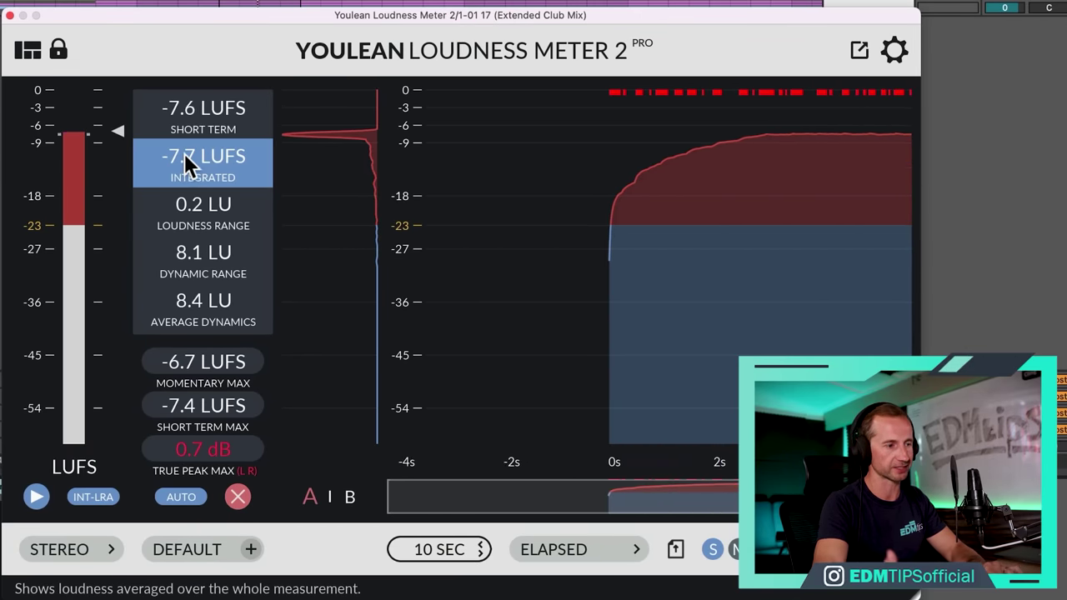
click(237, 497)
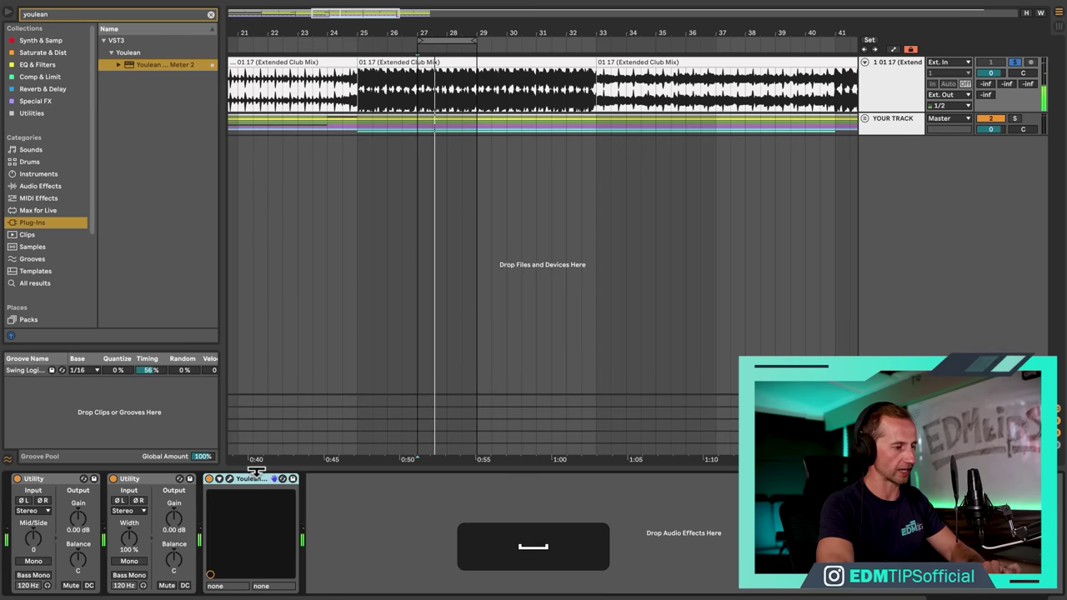
Step: Copy the Youlean Loudness Meter 2 to the end of the Master's effects chain and open its window
click(252, 479)
key(super+c)
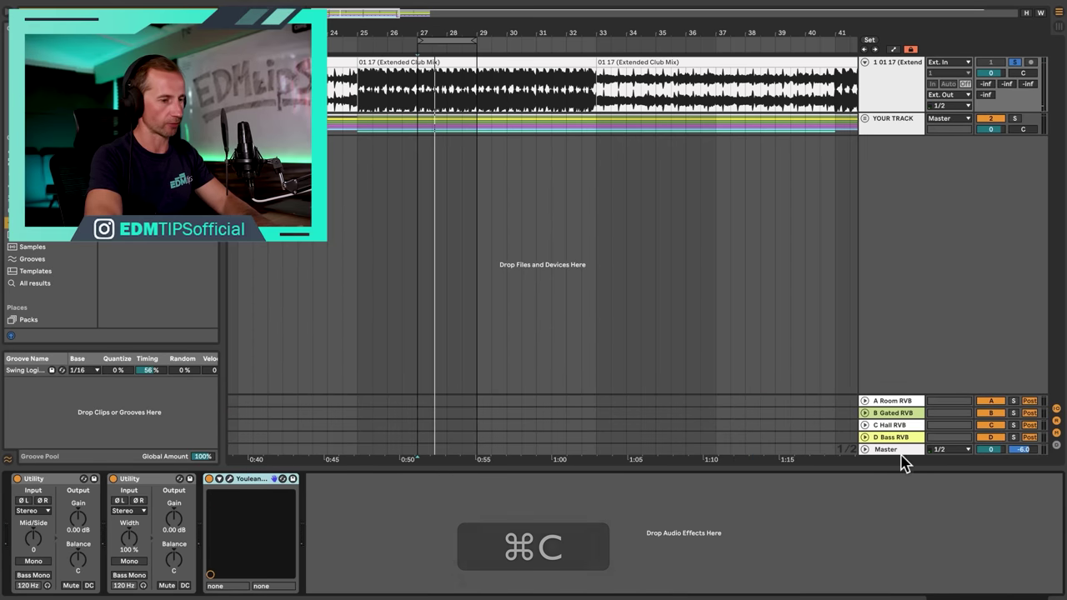
click(901, 456)
click(429, 528)
key(super+v)
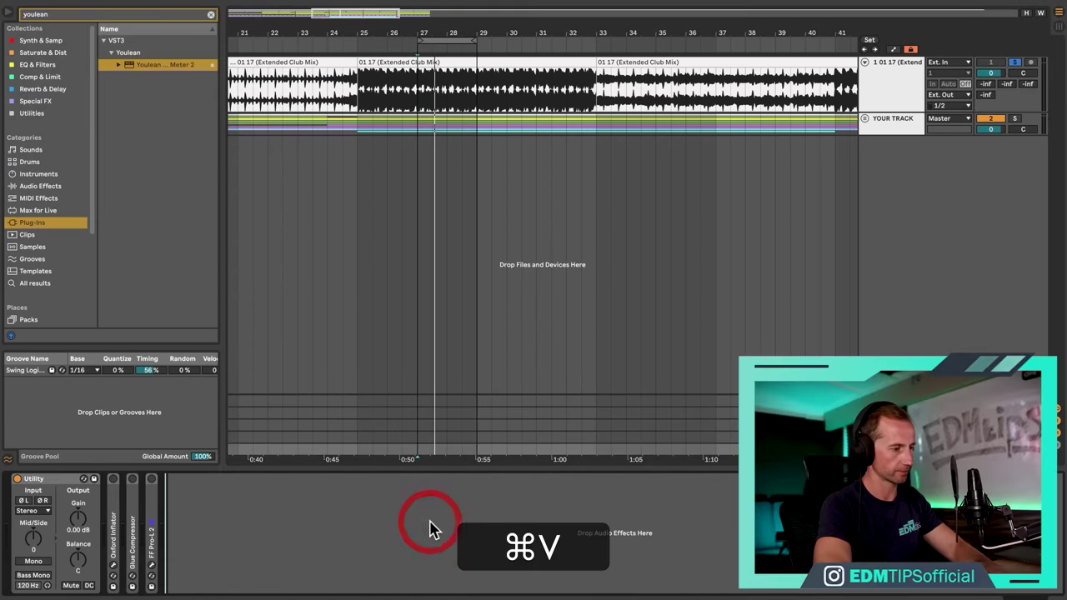
click(191, 480)
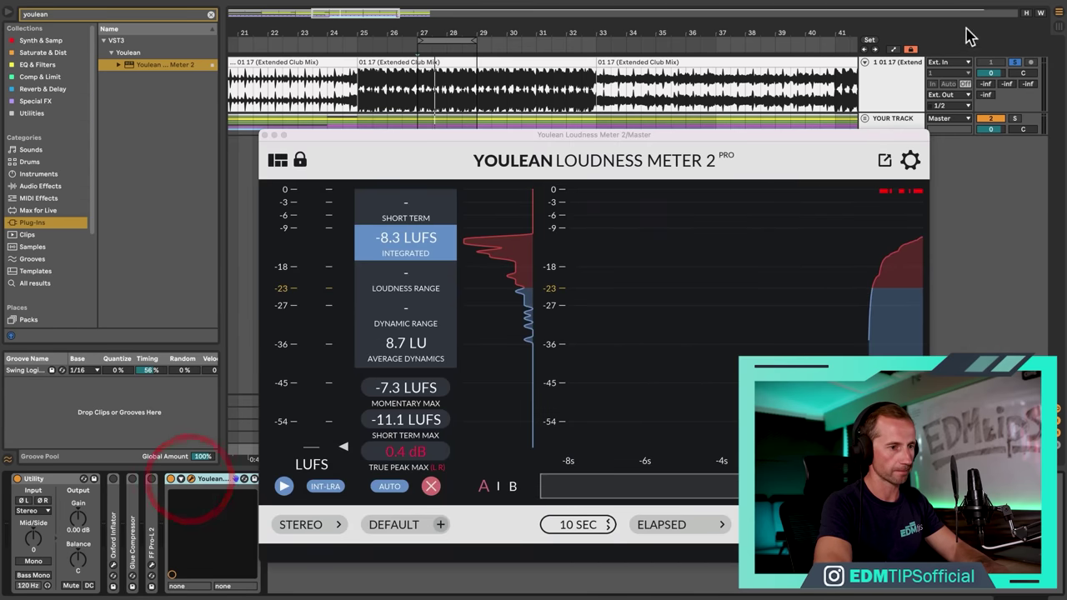
Step: Solo YOUR TRACK, play the loop and measure its loudness with a freshly reset meter on the Master
click(1017, 118)
key(space)
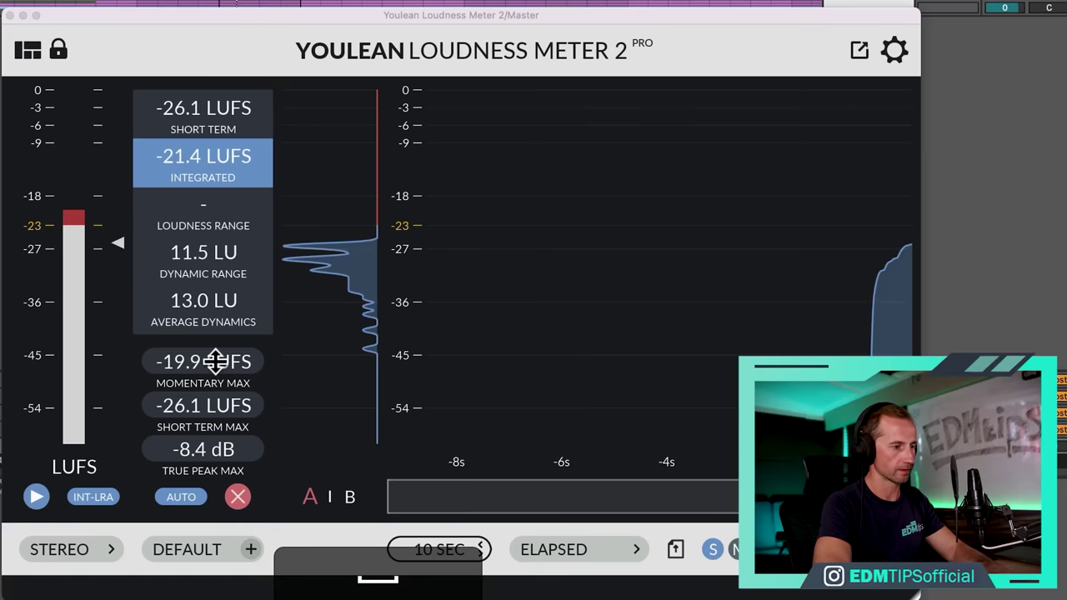
click(242, 497)
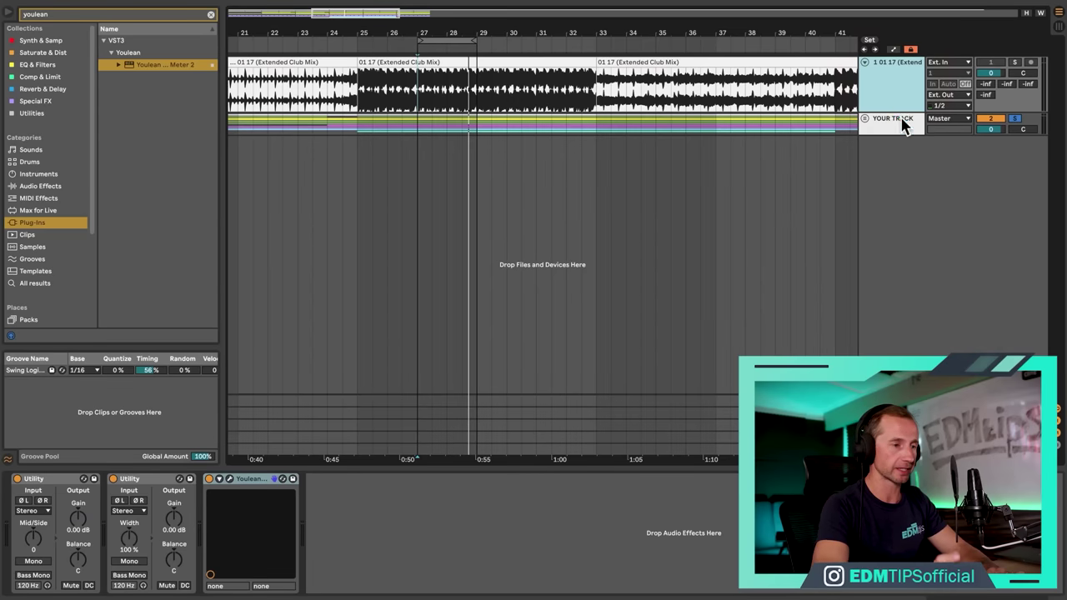
click(903, 121)
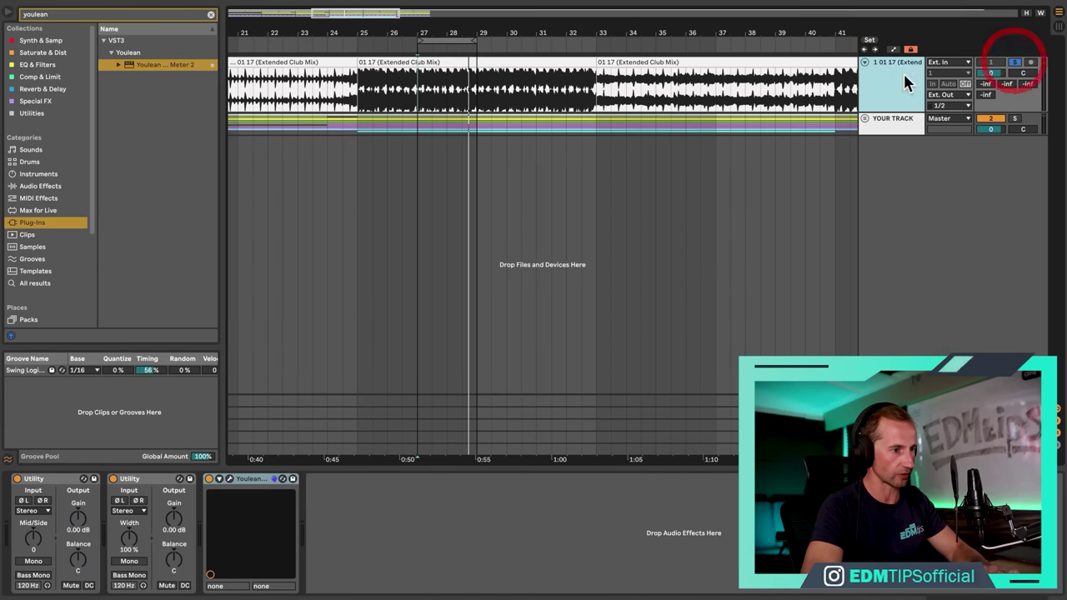
Step: Set the second Utility's gain on the reference track to -11 dB, checking the looped loudness with its Youlean meter freshly reset
click(229, 480)
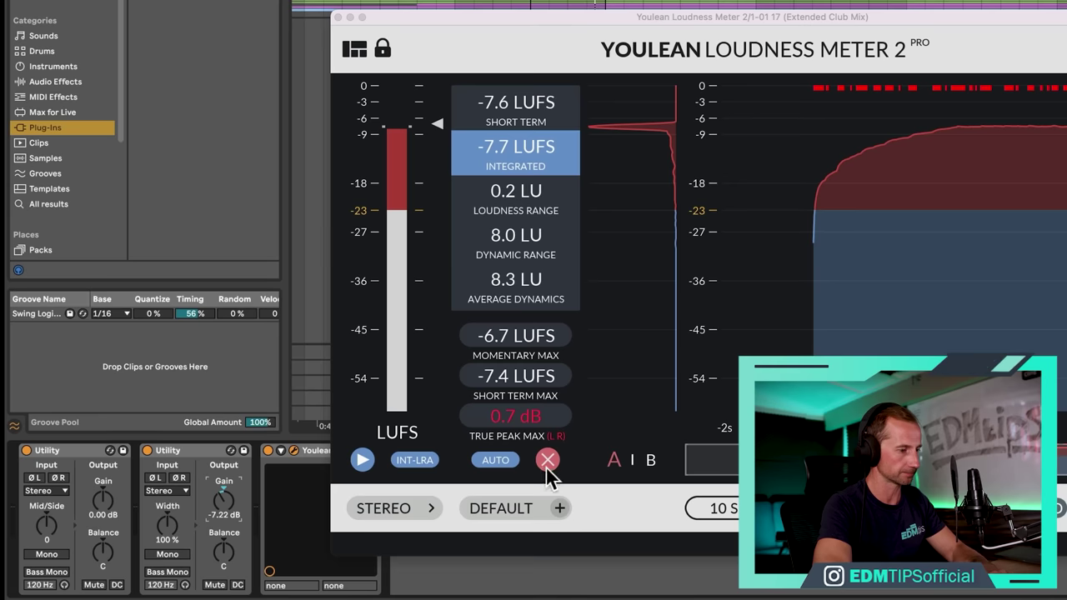
click(916, 362)
key(space)
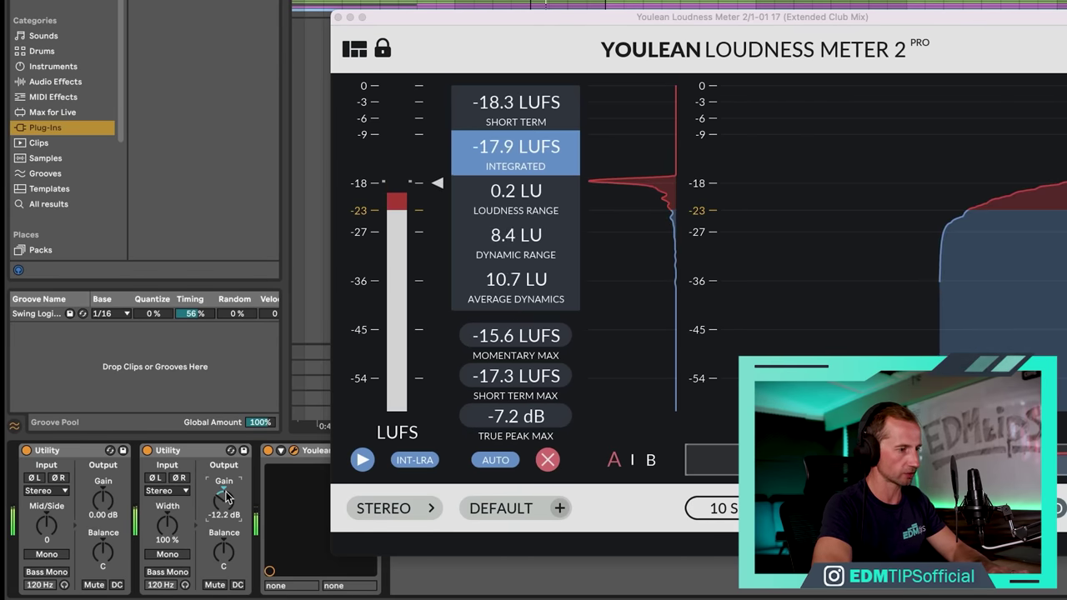
click(548, 459)
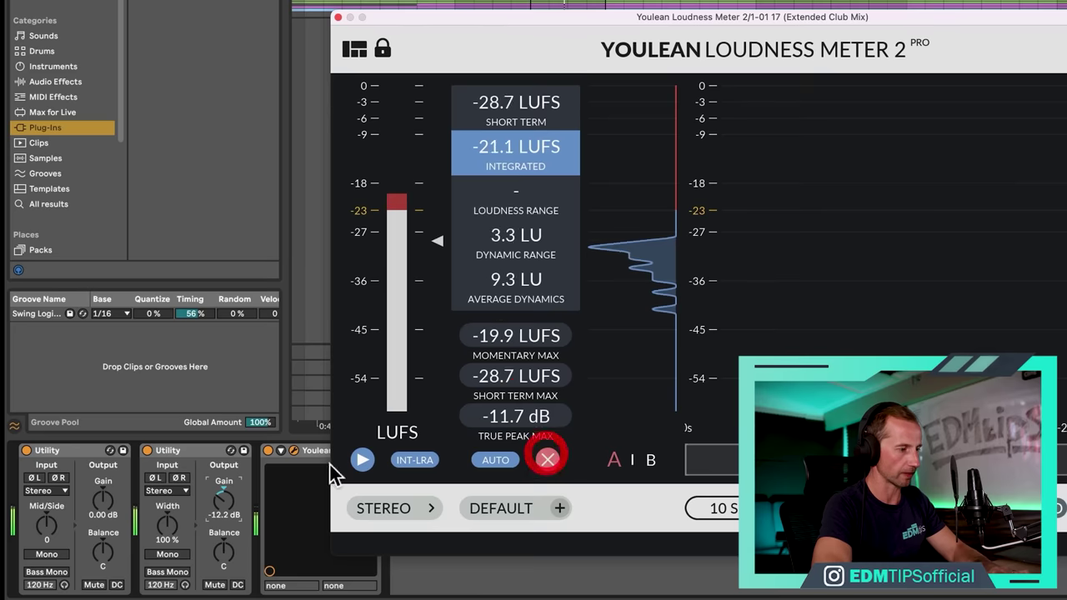
click(224, 515)
key(Return)
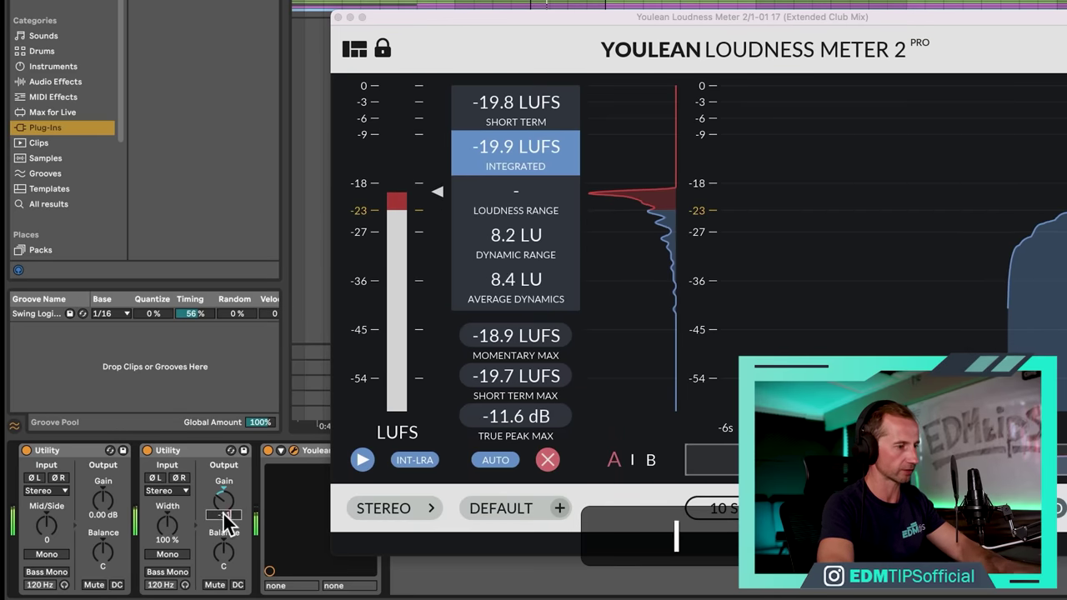
click(549, 463)
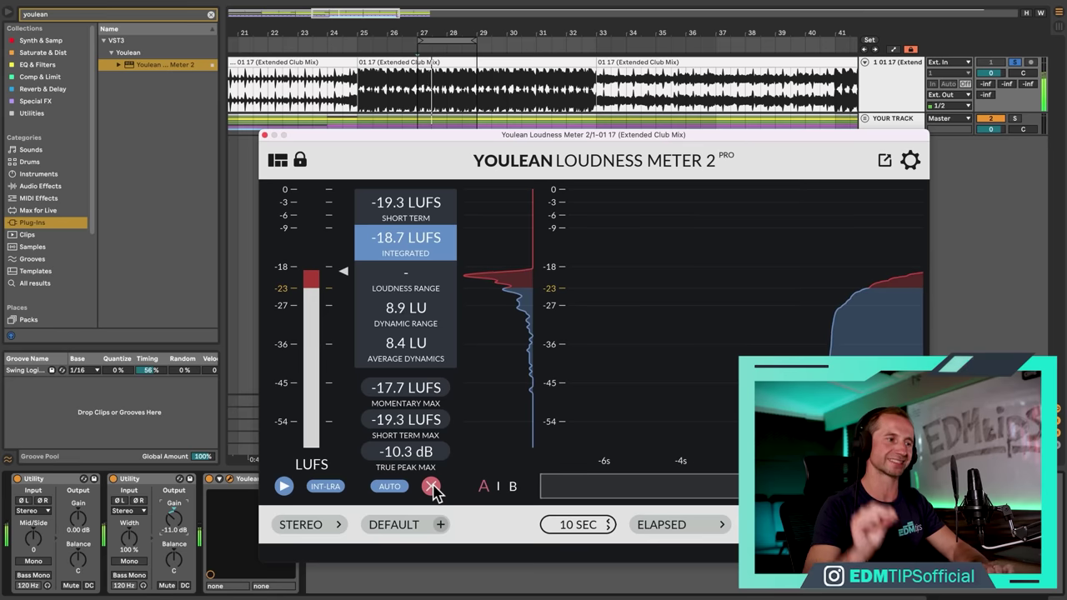
key(space)
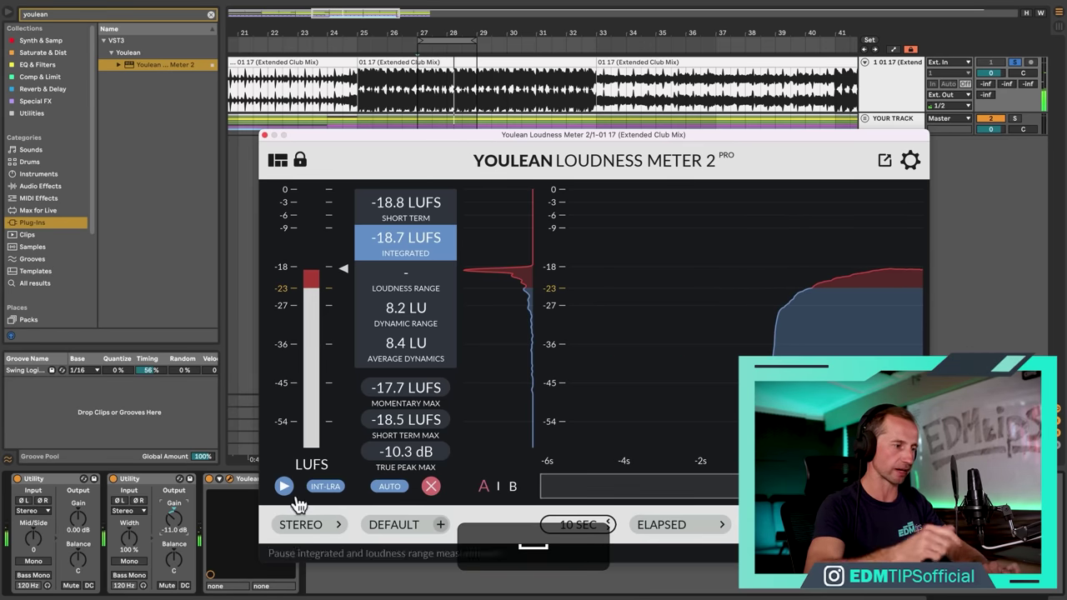
click(265, 135)
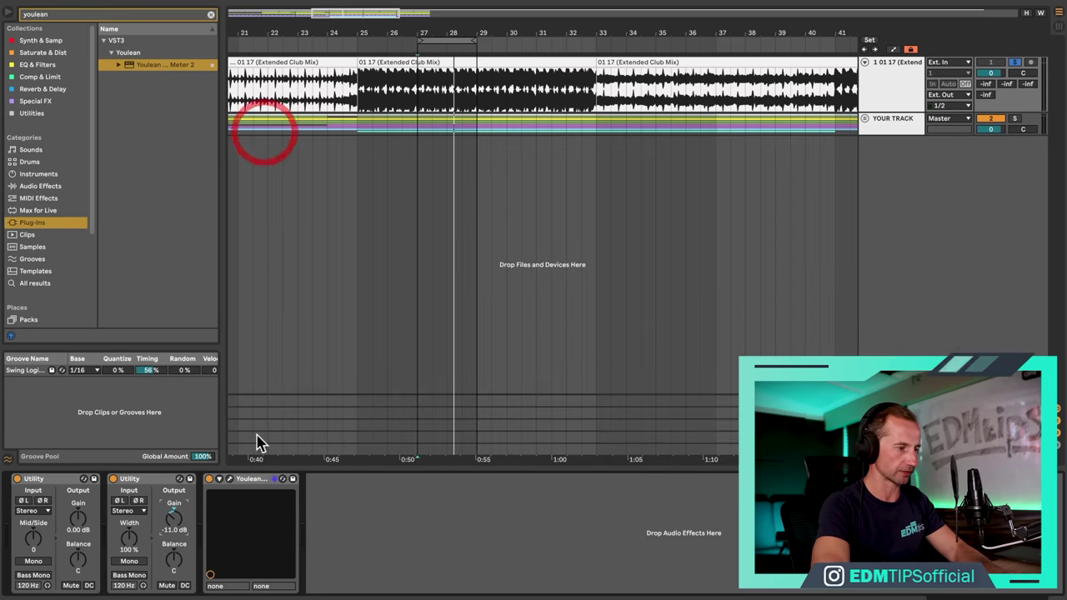
click(231, 480)
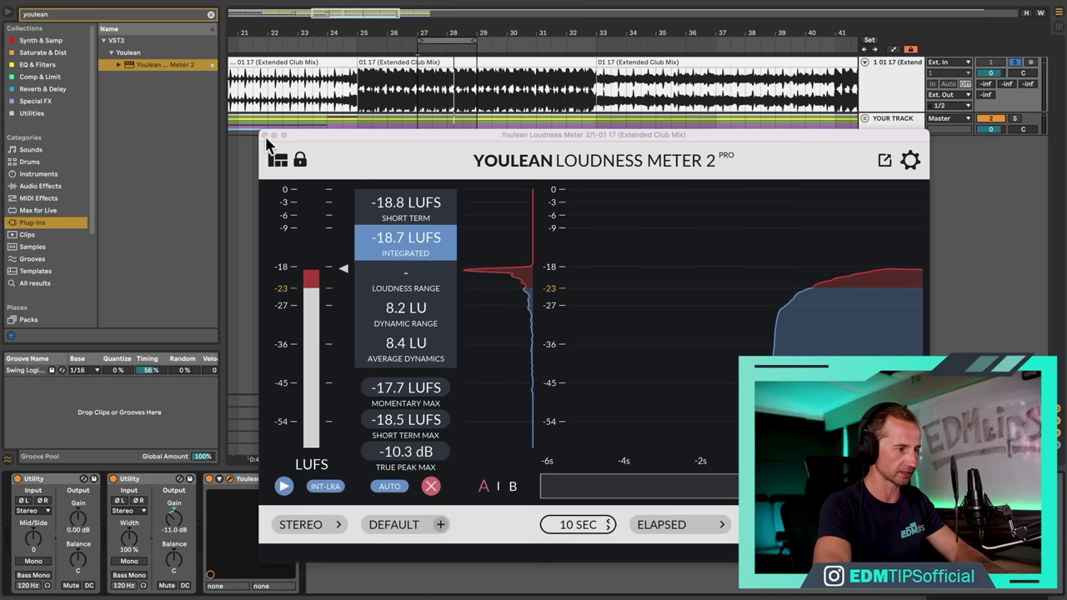
click(266, 136)
Step: Add a second Utility from the Utilities collection to the Master, between the existing Utility and Oxford Inflator
click(885, 451)
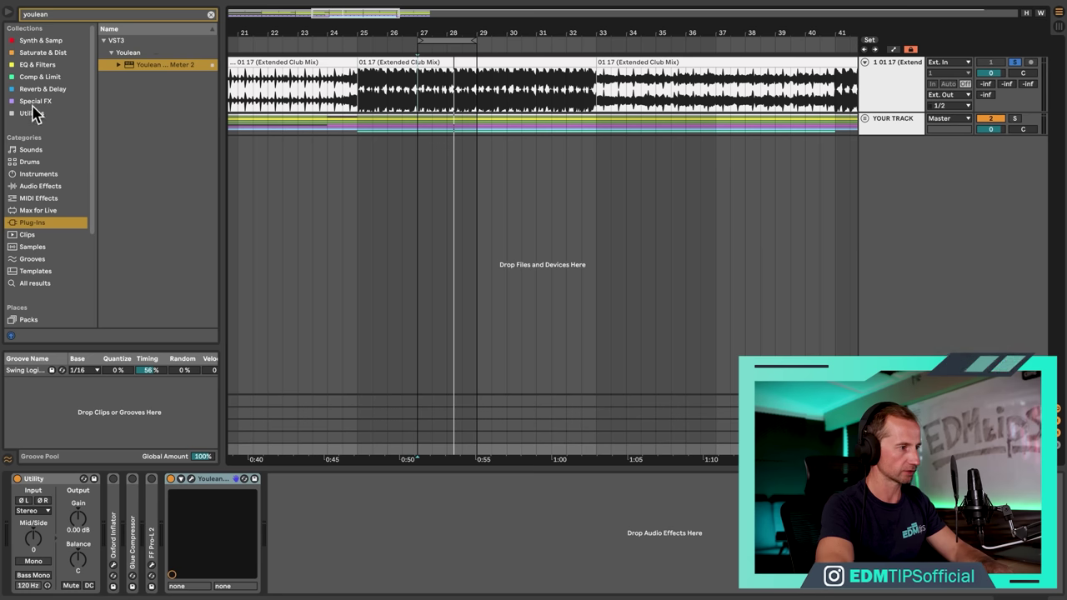
click(33, 113)
click(213, 15)
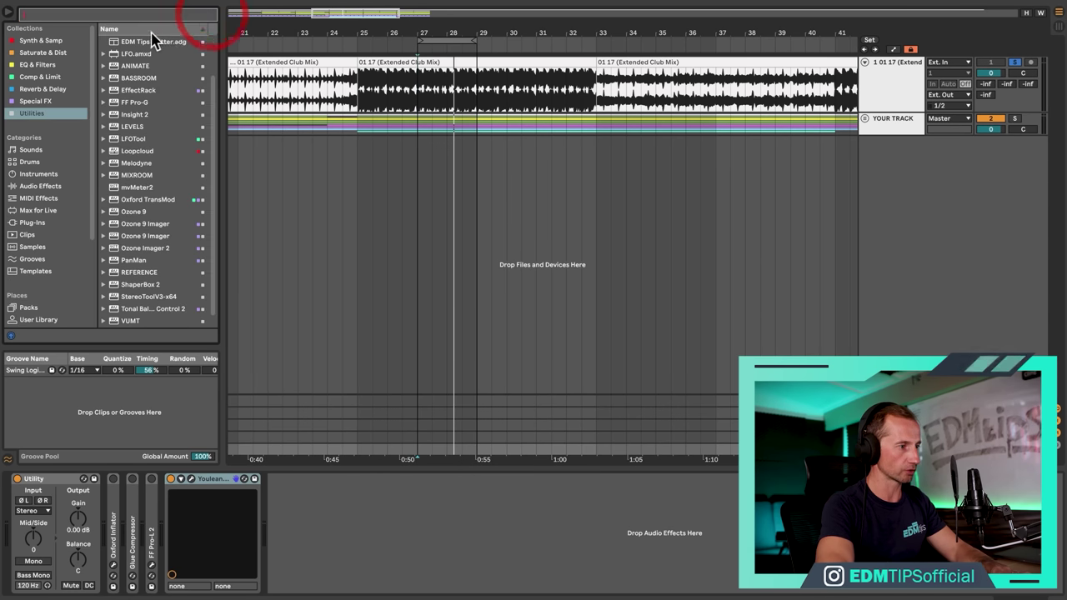
text(utility)
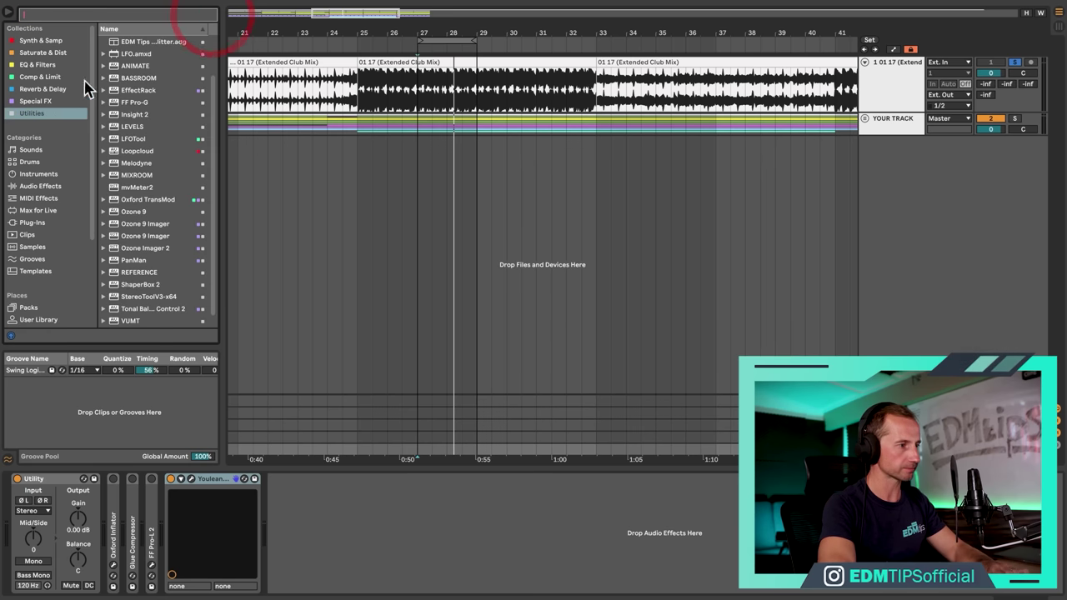
scroll(140, 106, down, 5)
scroll(144, 281, up, 3)
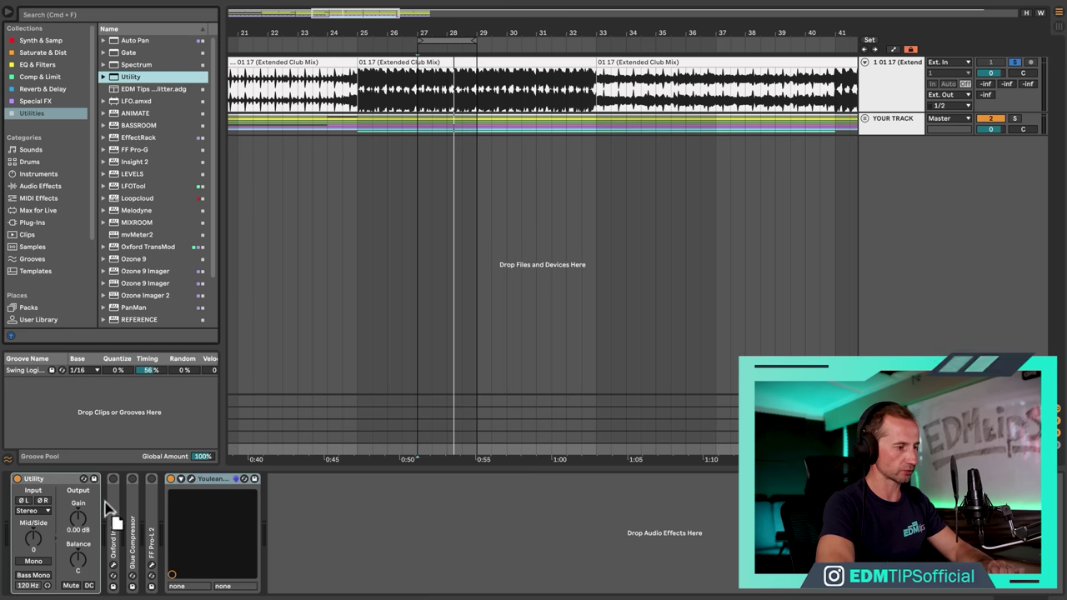
drag(107, 509, 117, 510)
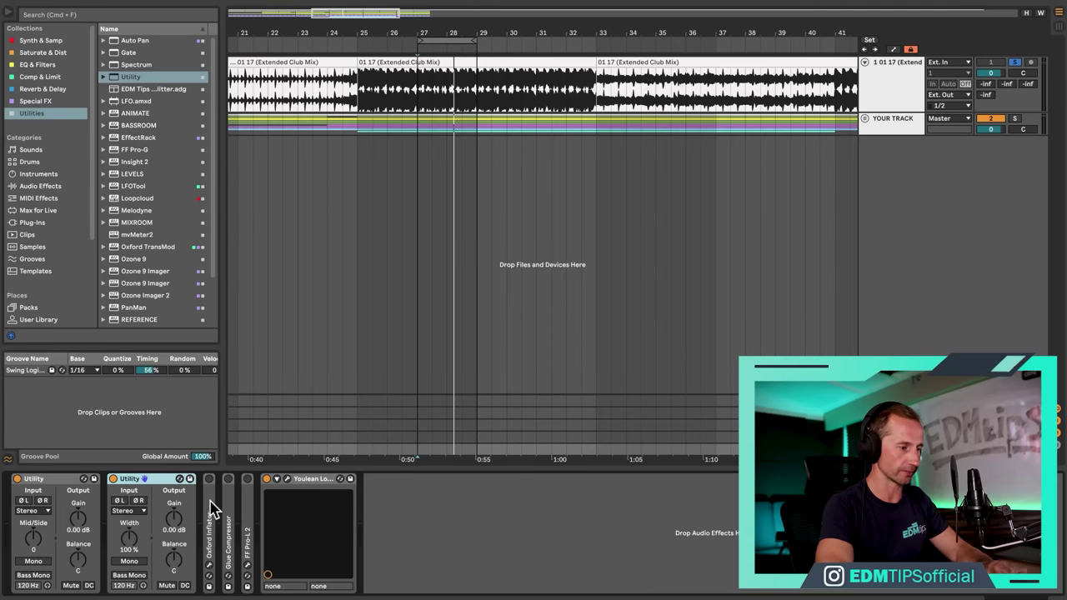
Step: Open the Master's Youlean meter and play the loop with YOUR TRACK soloed
click(288, 480)
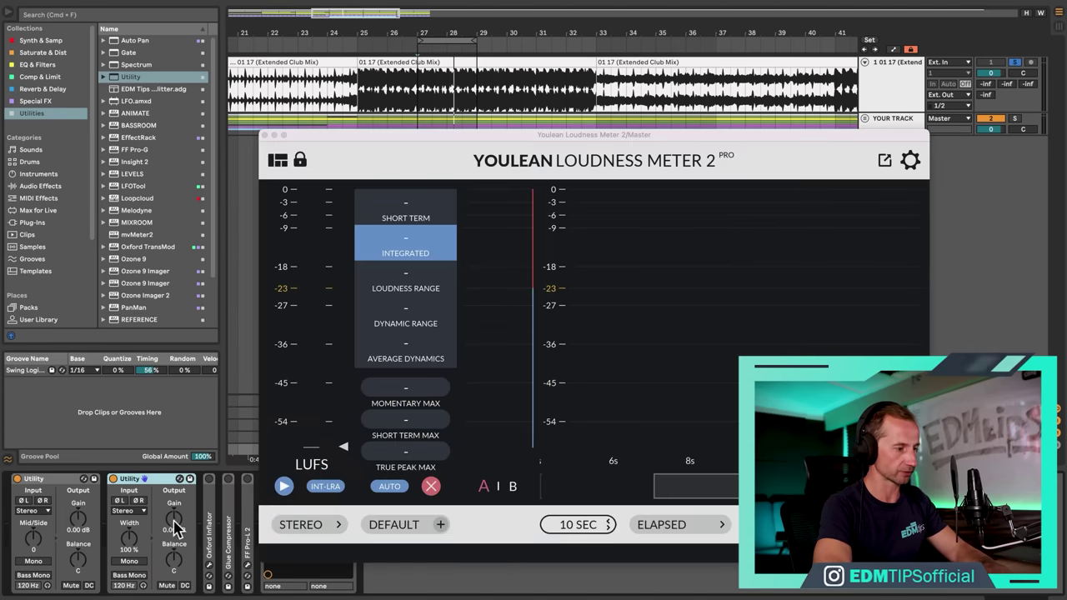
key(space)
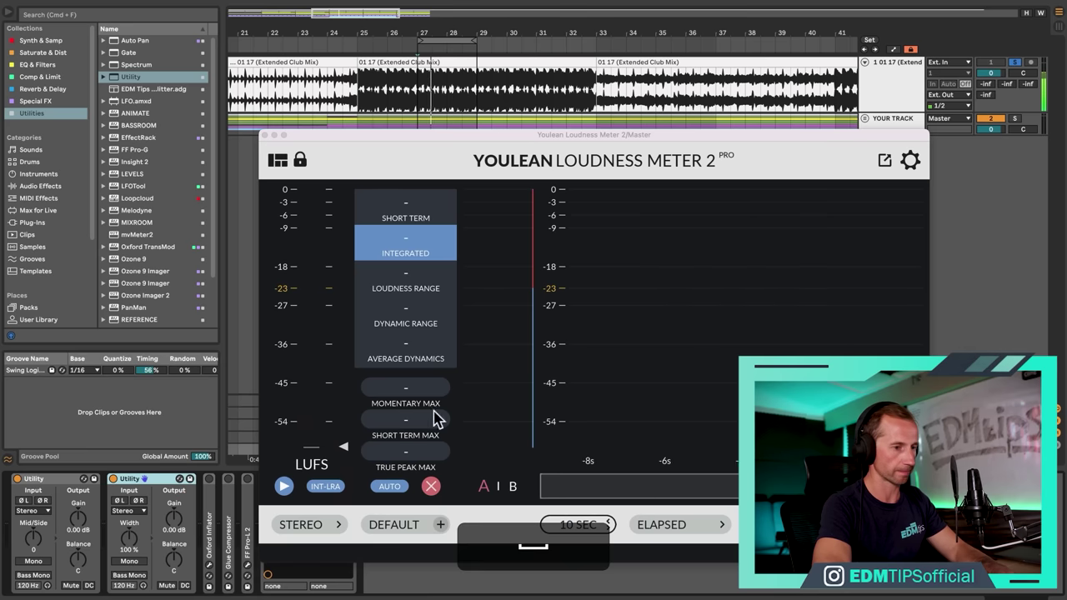
click(1017, 121)
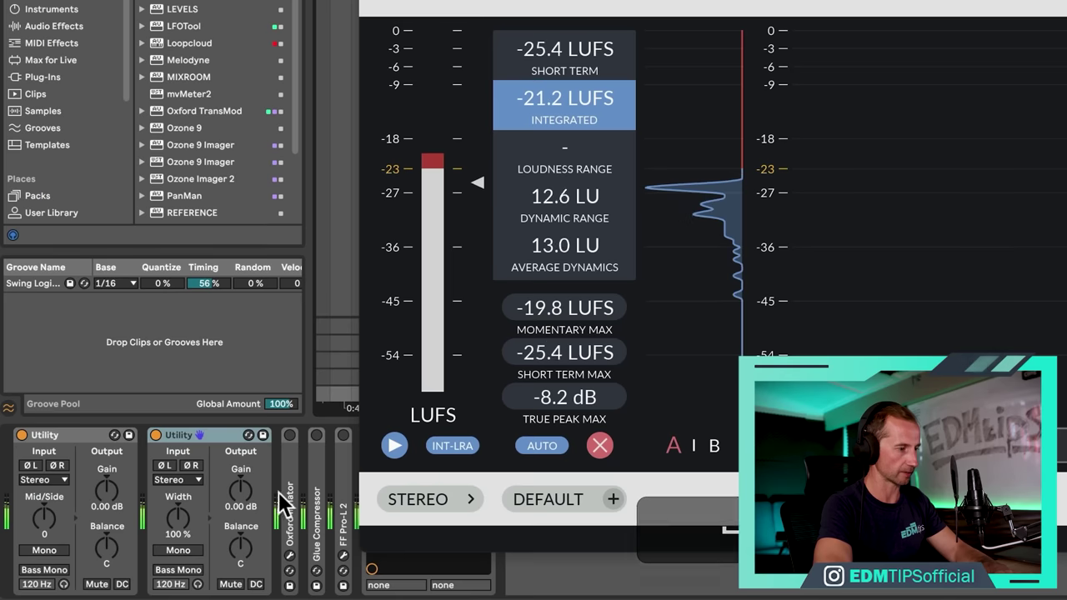
Step: Try gains of 4, 3.5 and 3 dB on the Master's second Utility while watching the integrated loudness
click(241, 492)
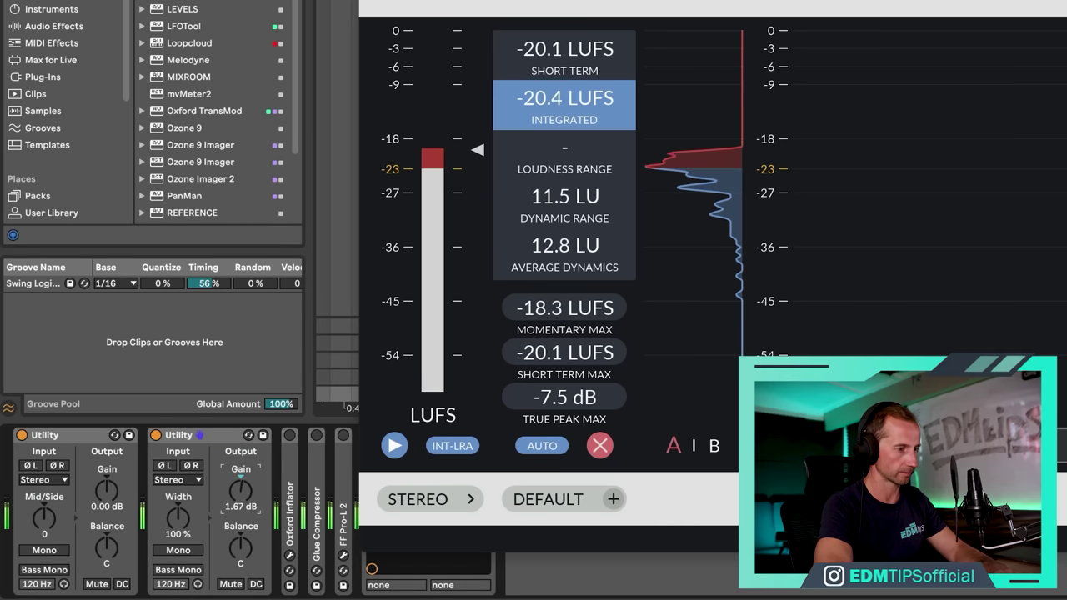
mouse_move(241, 492)
mouse_down()
mouse_move(241, 480)
mouse_move(240, 496)
mouse_up()
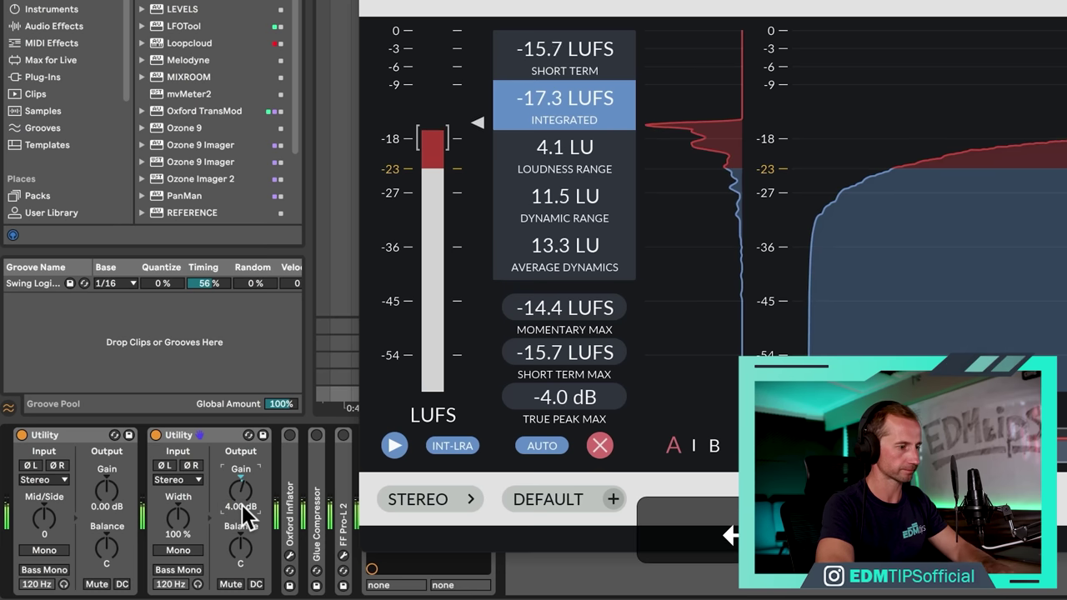
text(4)
key(Return)
text(3.5)
key(Return)
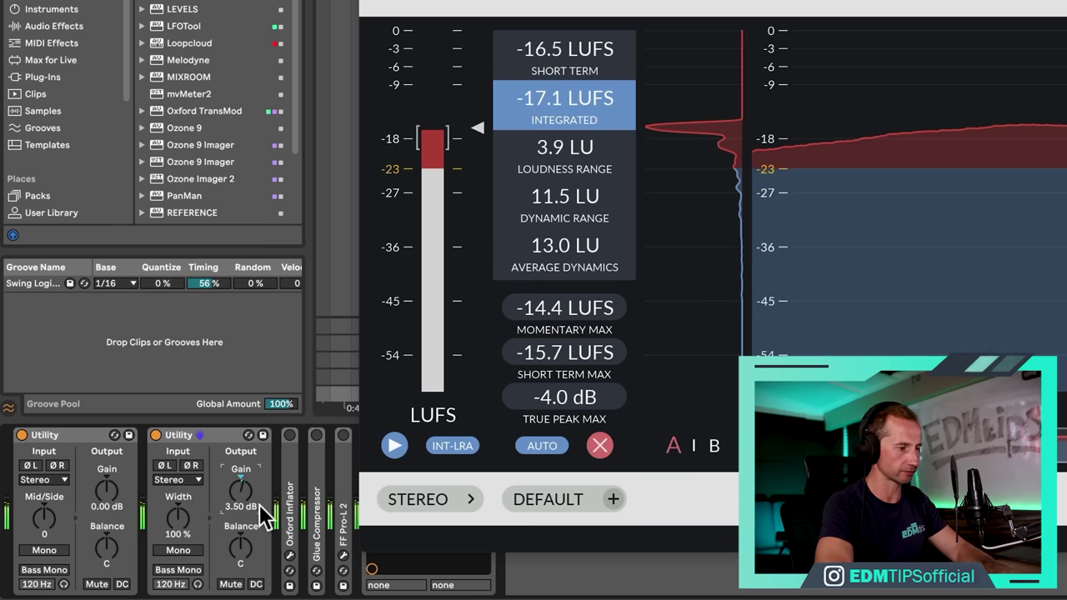
text(3)
key(Return)
click(604, 449)
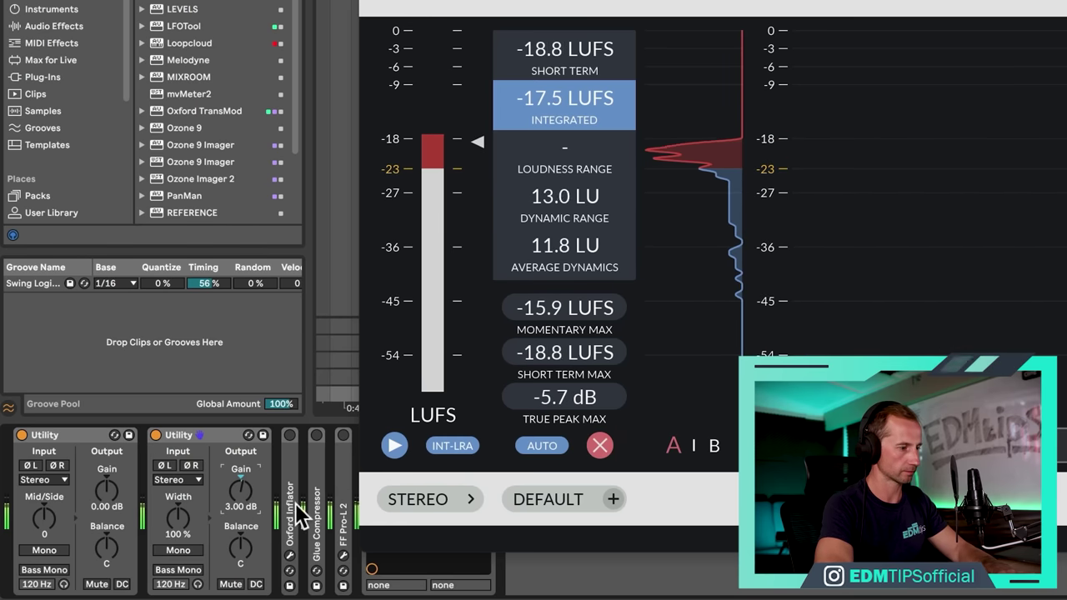
Step: Set the gain of the Master's second Utility to 2 dB and reset the loudness meter
text(2)
key(Return)
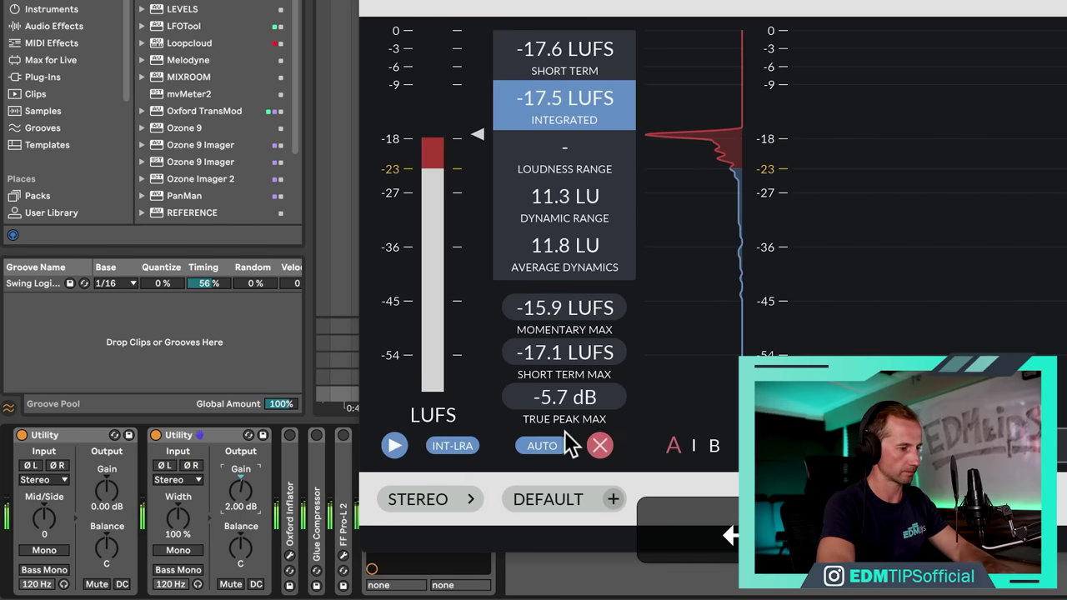
click(601, 446)
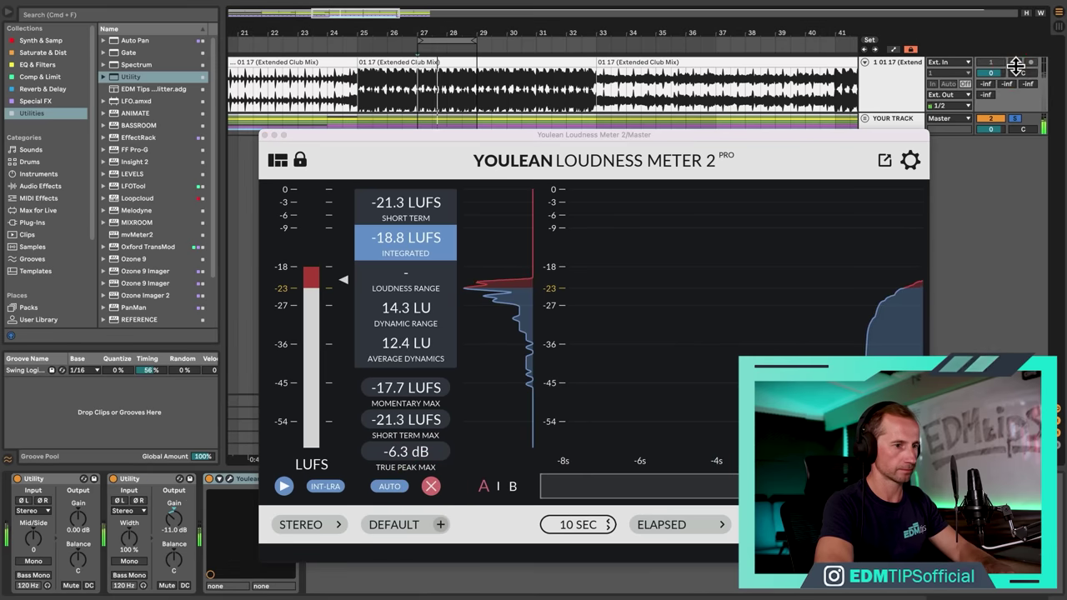
Step: Switch the solo between the reference track and YOUR TRACK to compare their levels, closing the loudness meter and stopping playback at the end
click(1015, 65)
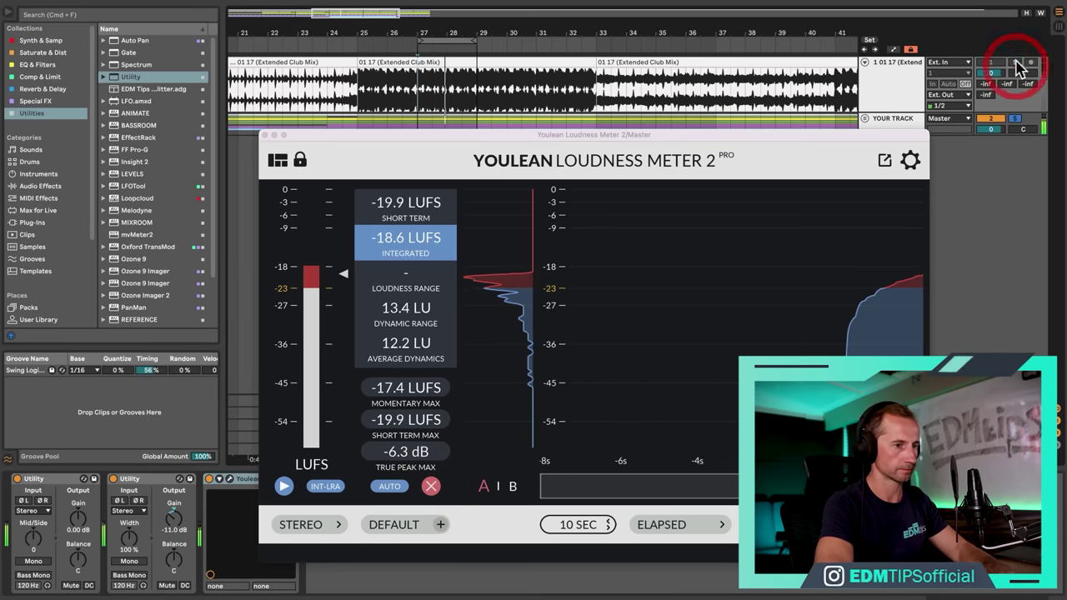
click(1015, 118)
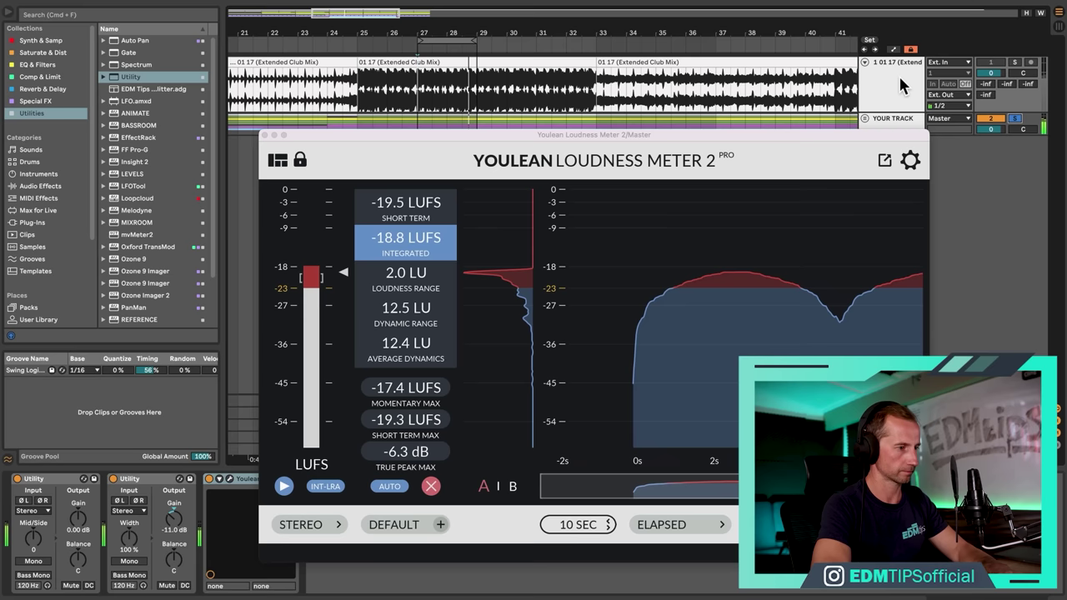
click(265, 134)
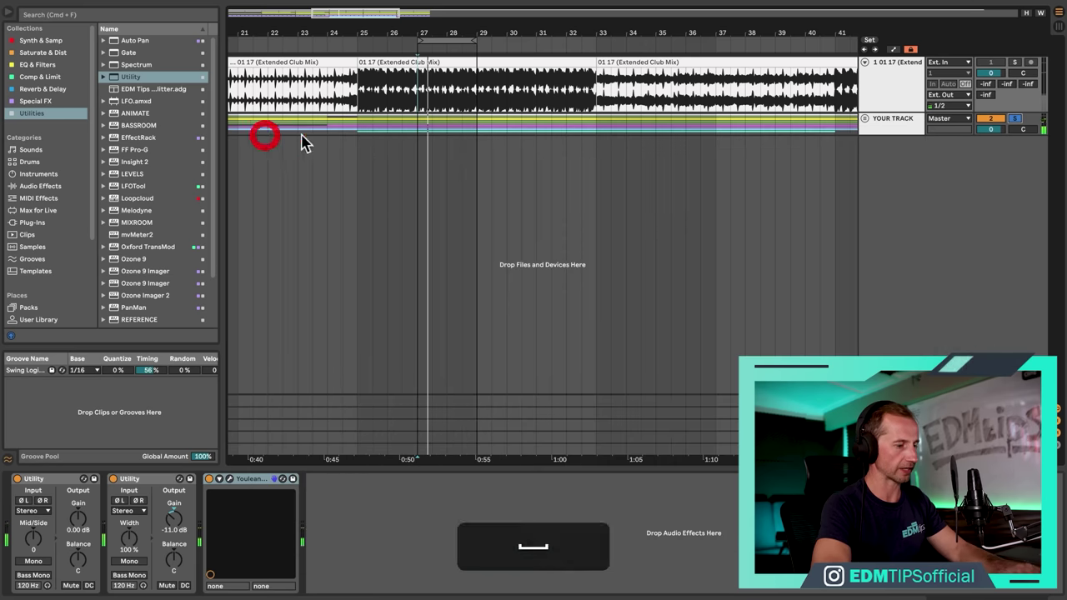
key(super+s)
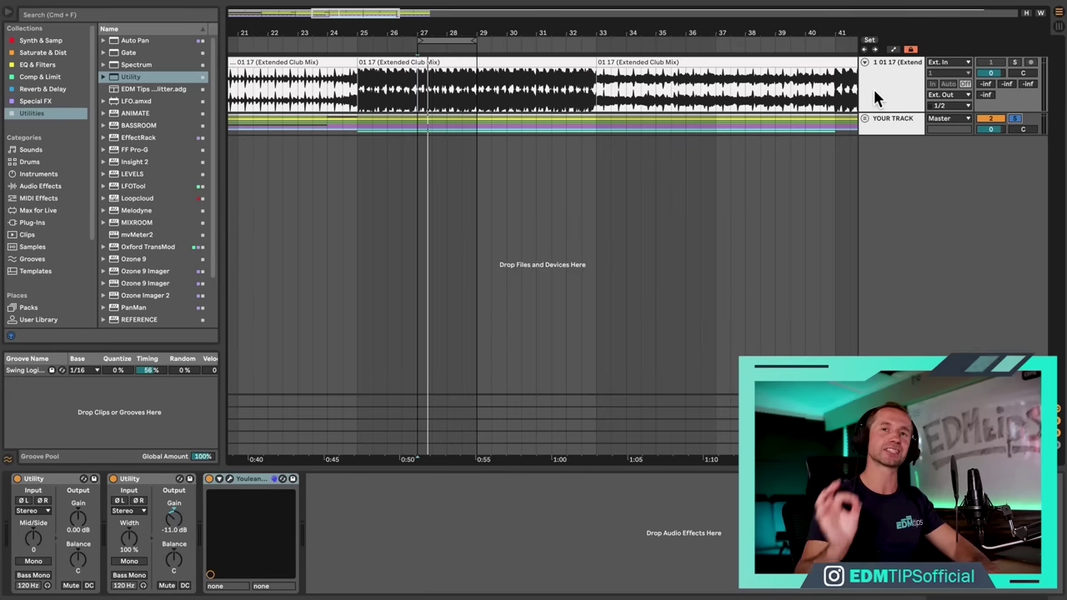
Step: Add the Voxengo SPAN plug-in to the end of the reference track's chain and move its window out of the way
click(874, 89)
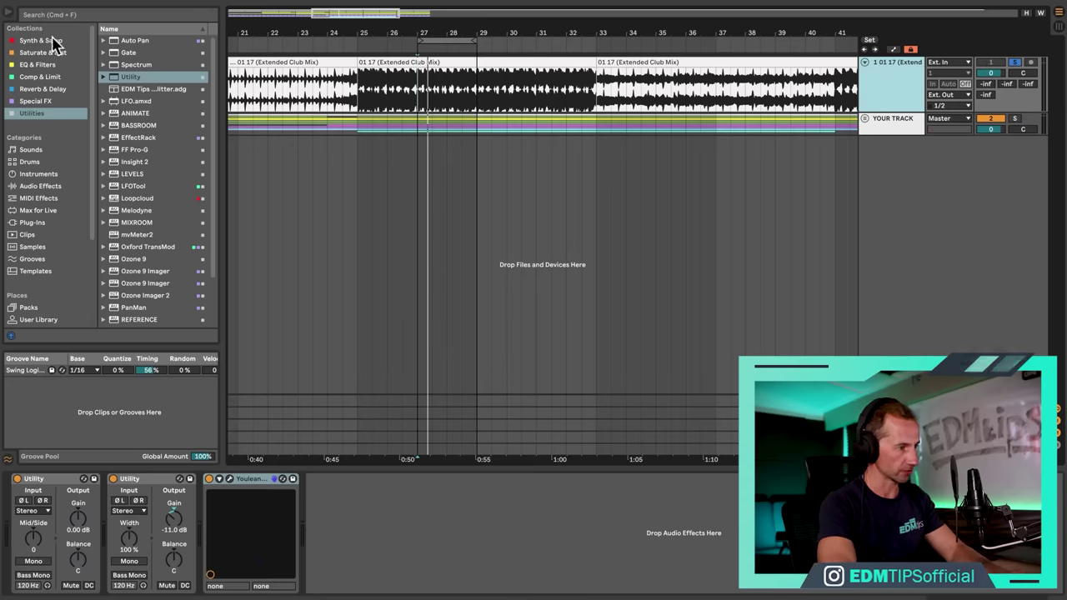
click(38, 113)
scroll(139, 267, down, 3)
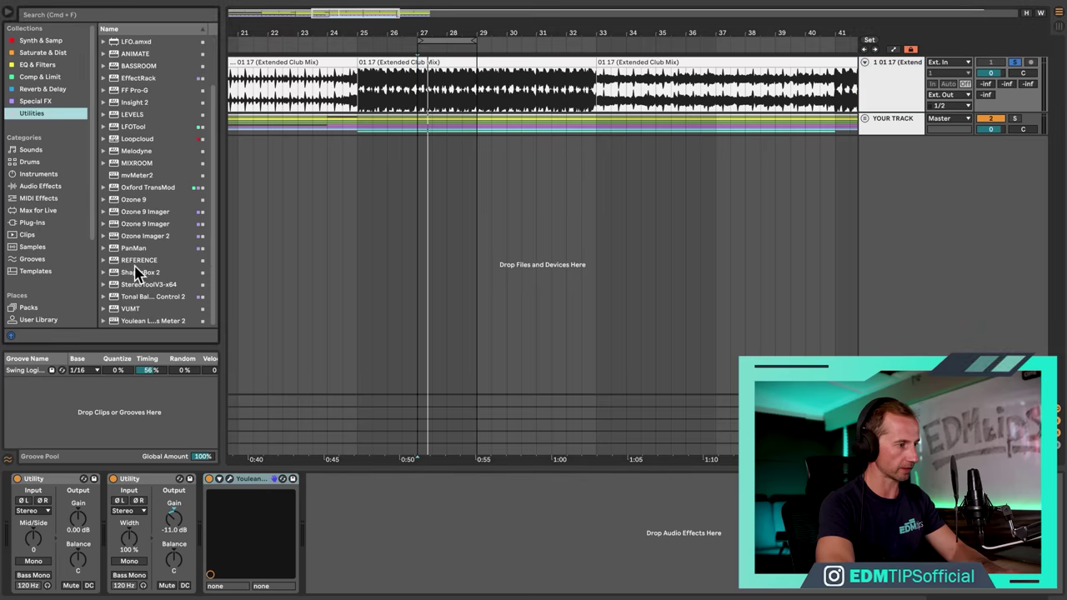
scroll(139, 276, up, 3)
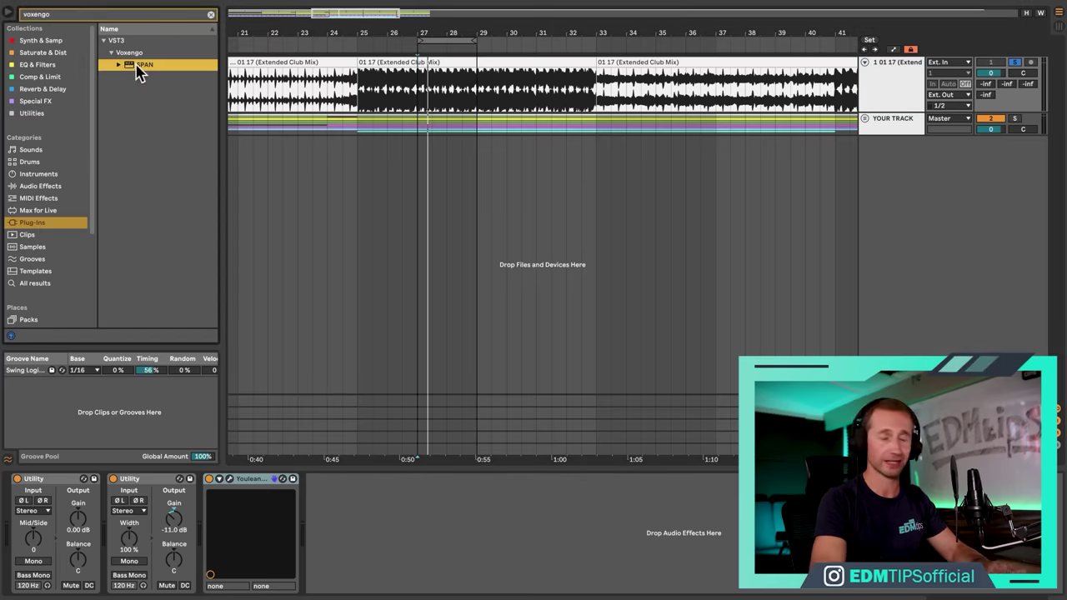
drag(138, 72, 369, 512)
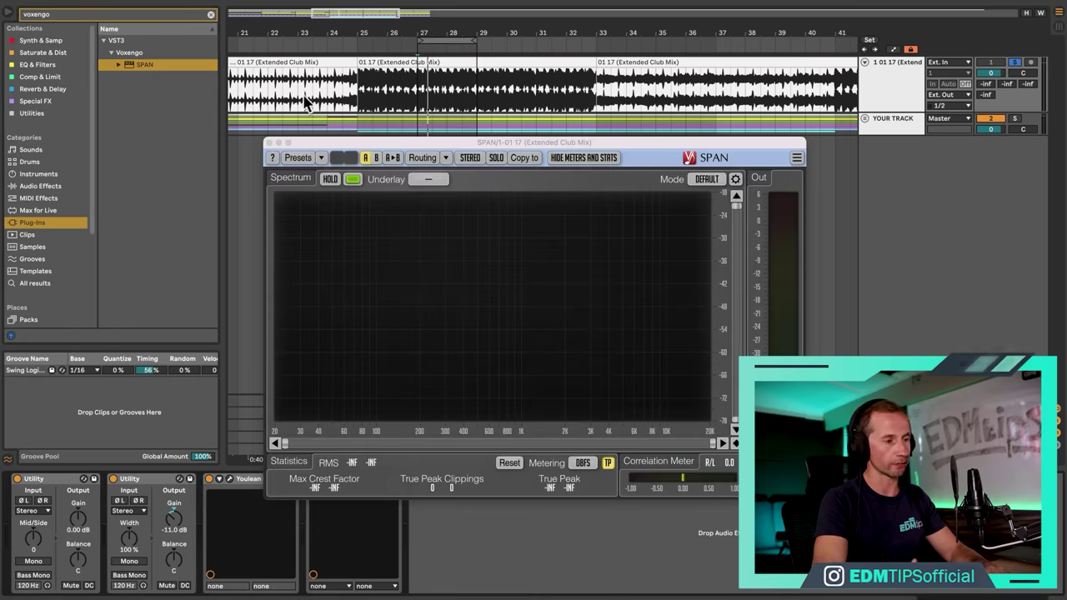
drag(392, 146, 125, 30)
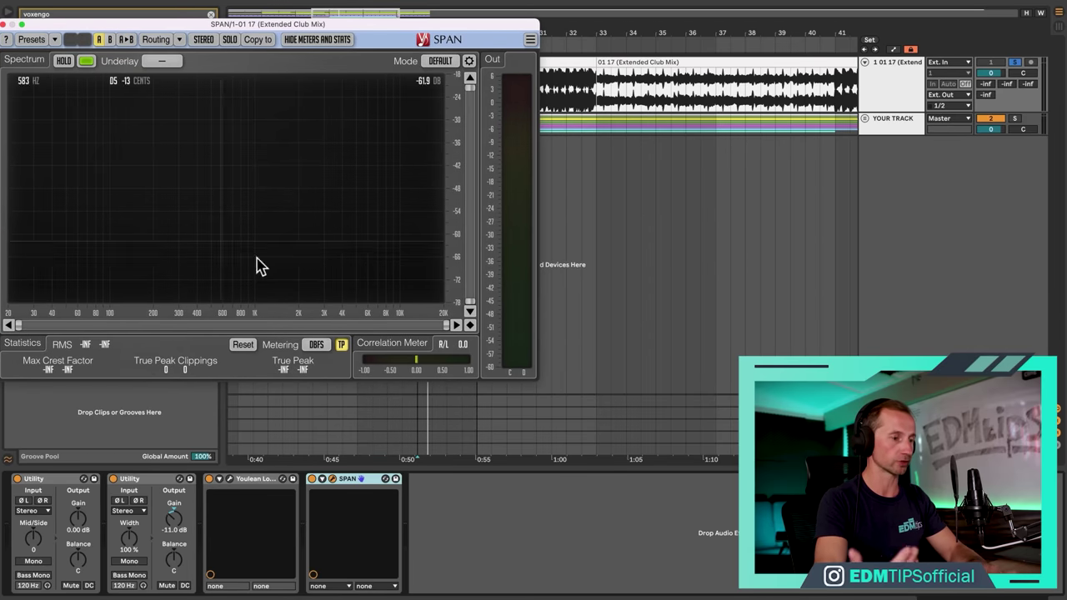
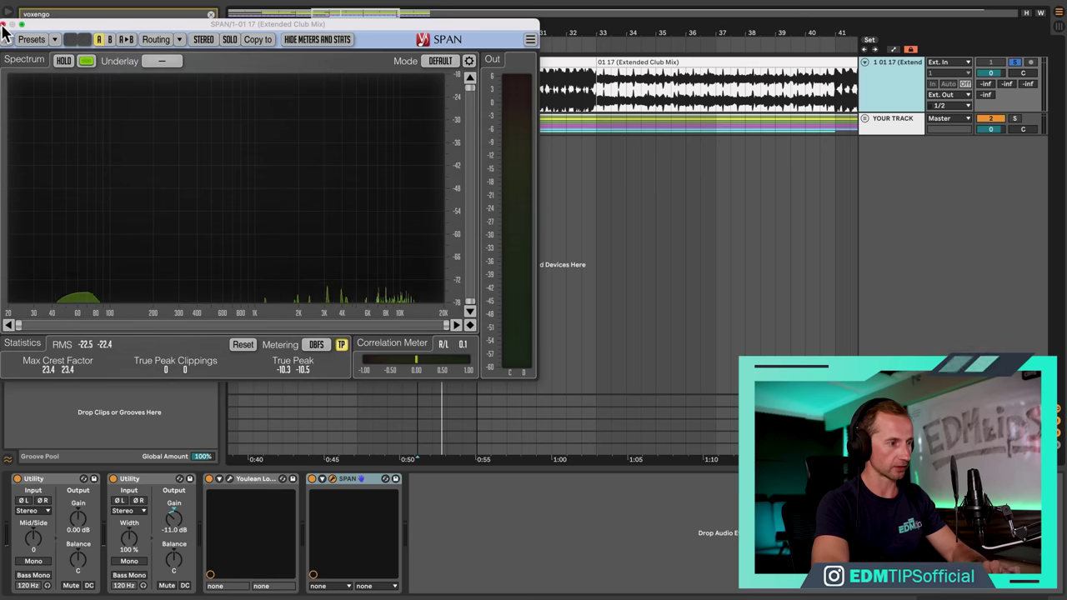
Step: Copy SPAN from the reference track to the end of the Master's chain and place its window beside the reference's SPAN
super+click(343, 478)
key(super+c)
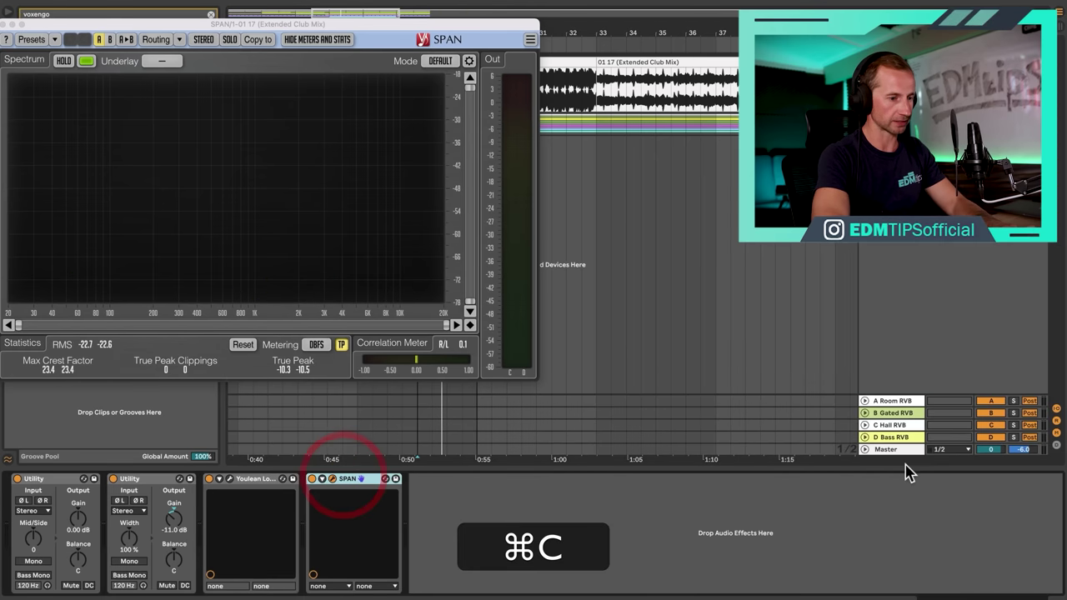
click(900, 451)
click(509, 510)
key(super+v)
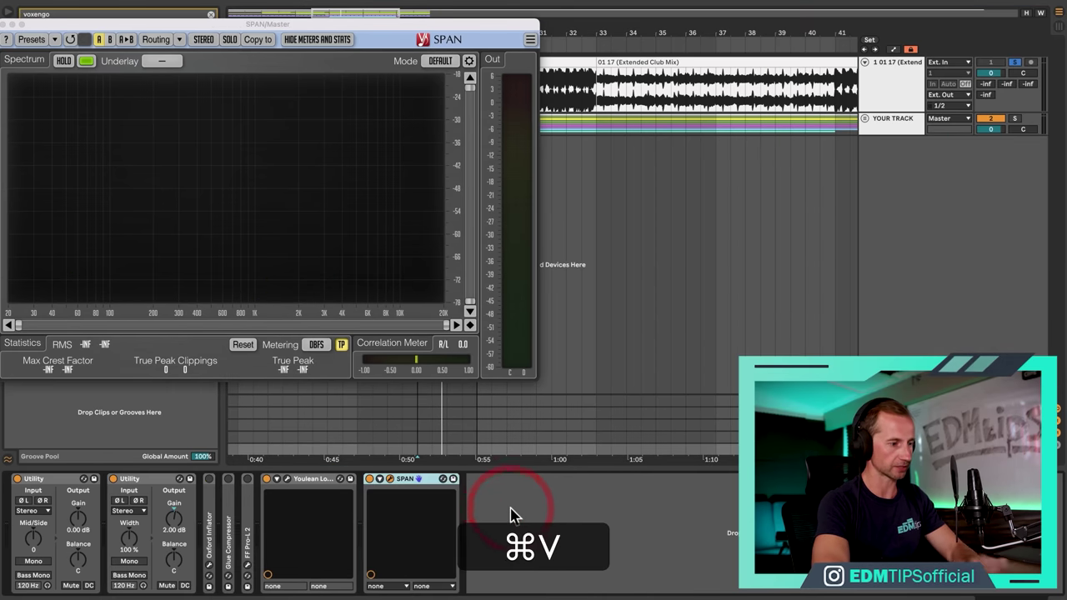
drag(338, 23, 879, 29)
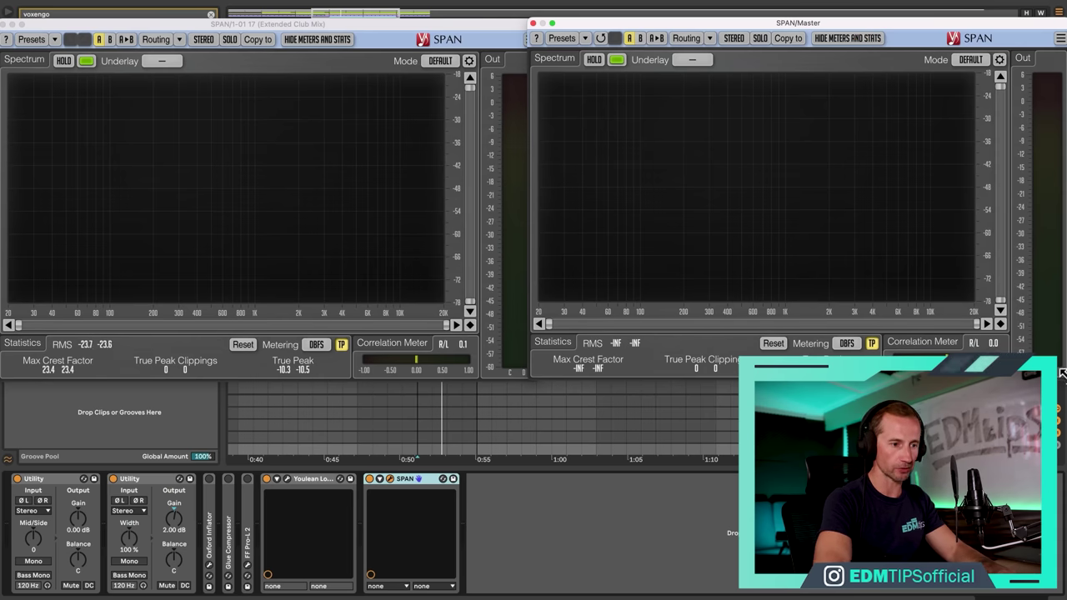
Step: Play the loop and switch the solo from the reference track to YOUR TRACK to compare both spectra in SPAN
mouse_move(1059, 375)
mouse_down()
mouse_move(893, 270)
mouse_move(963, 269)
mouse_move(1022, 313)
mouse_move(1064, 377)
mouse_up()
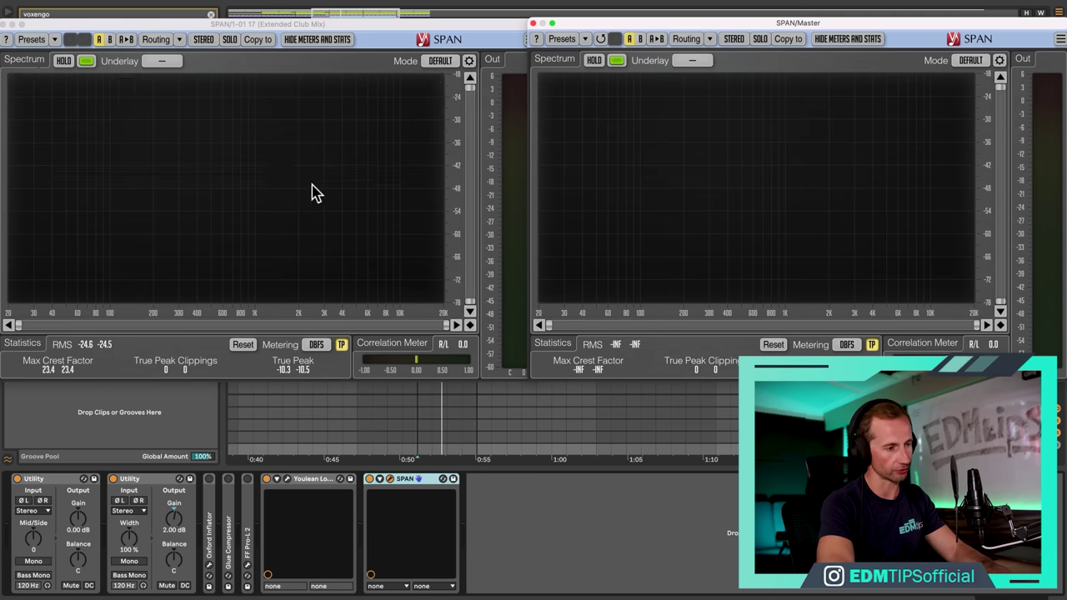
key(space)
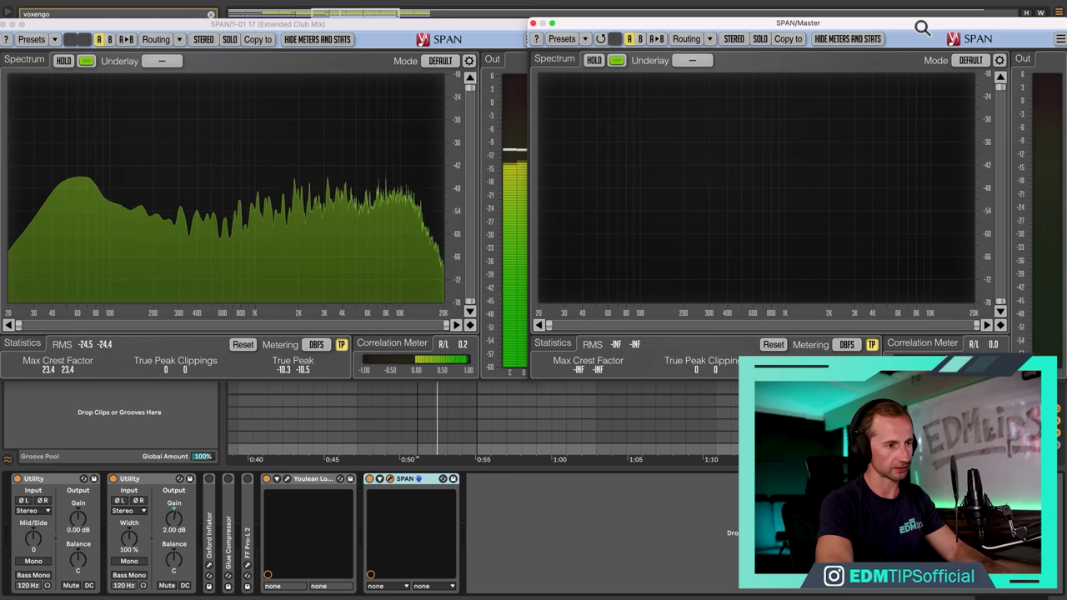
drag(923, 26, 920, 176)
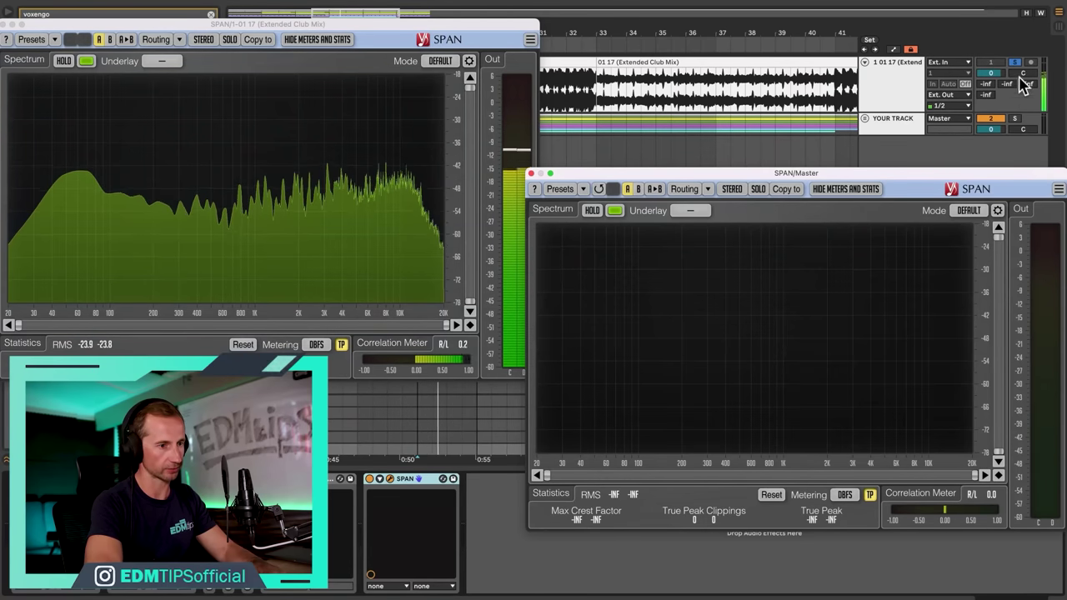
click(1015, 119)
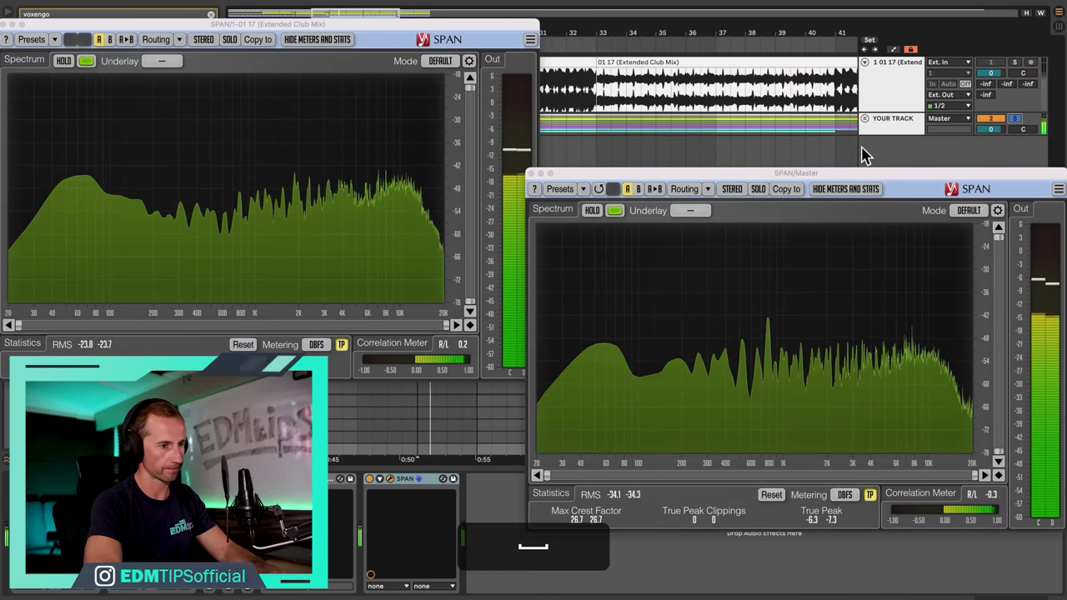
drag(802, 173, 767, 24)
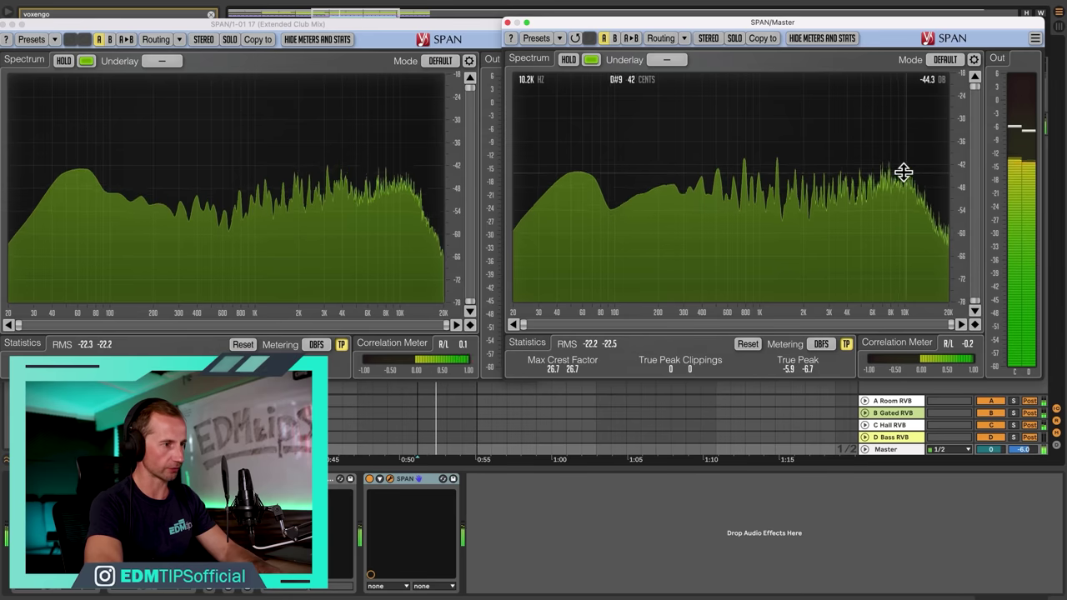
Step: Stop playback and close the SPAN windows of the Master and the reference track
key(space)
click(509, 22)
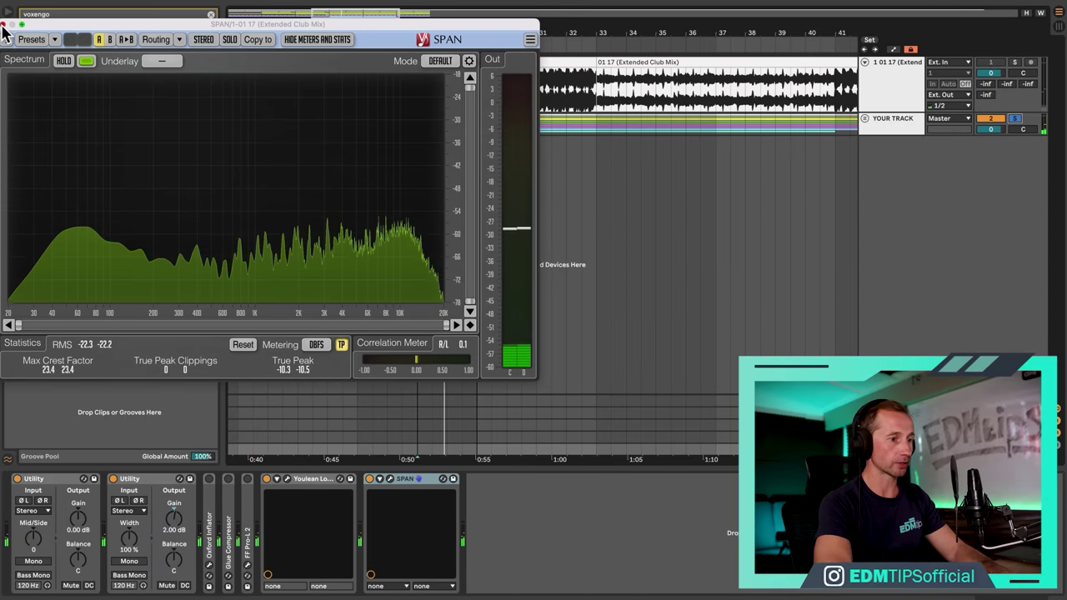
click(10, 23)
Step: Unfold the YOUR TRACK group and lower the K = B group's volume to -3 dB
click(883, 125)
click(864, 118)
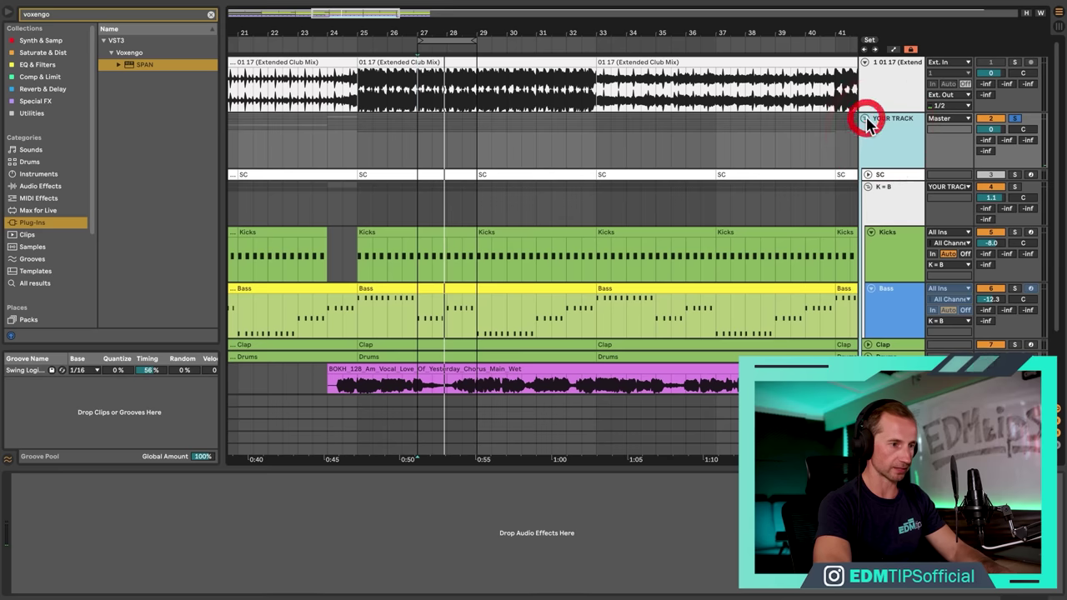
click(899, 173)
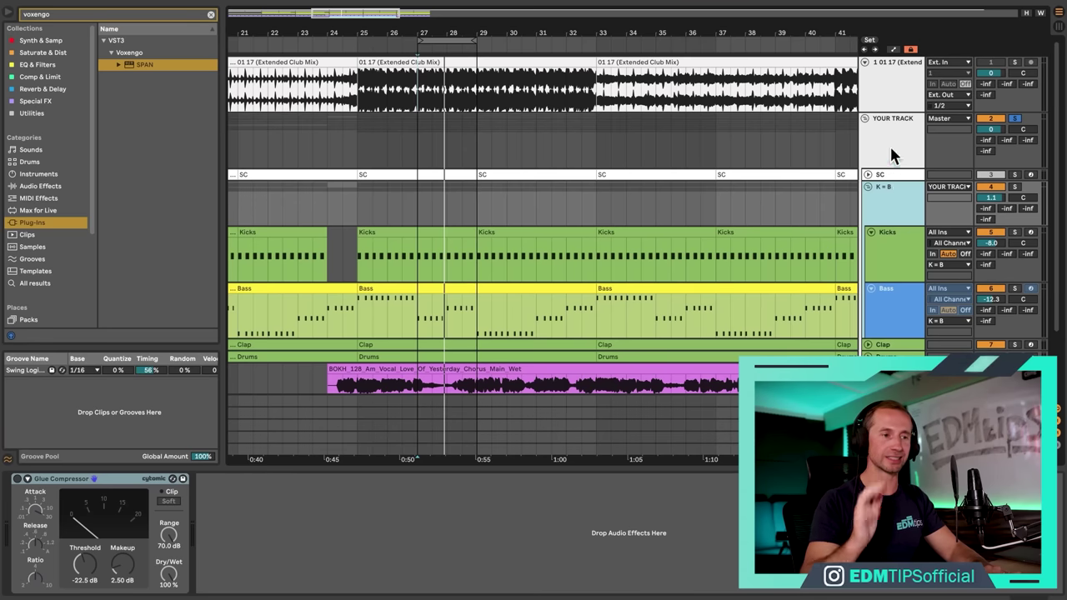
click(890, 144)
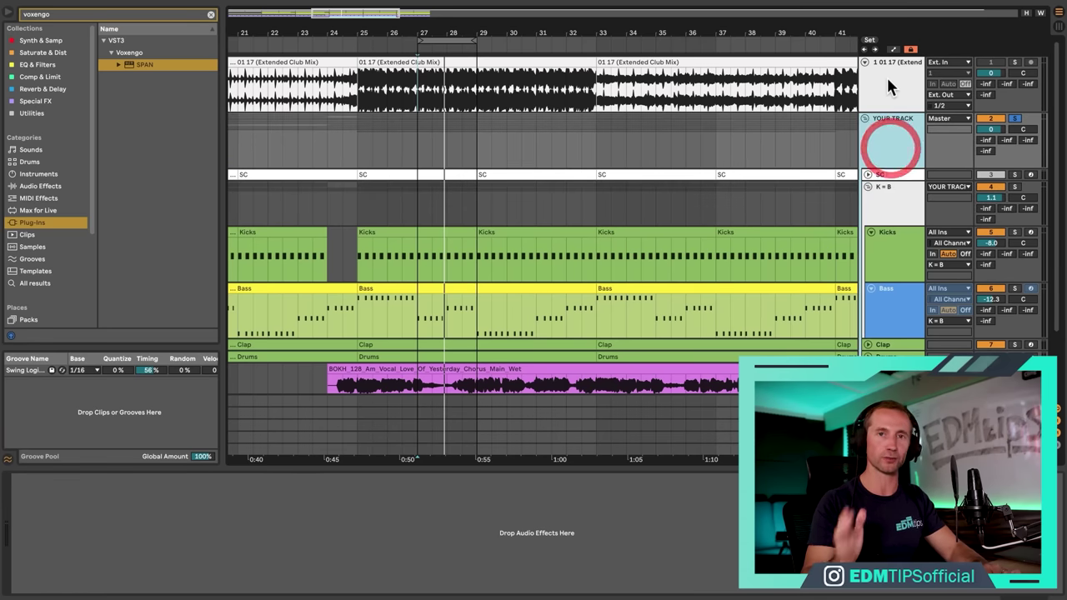
click(887, 75)
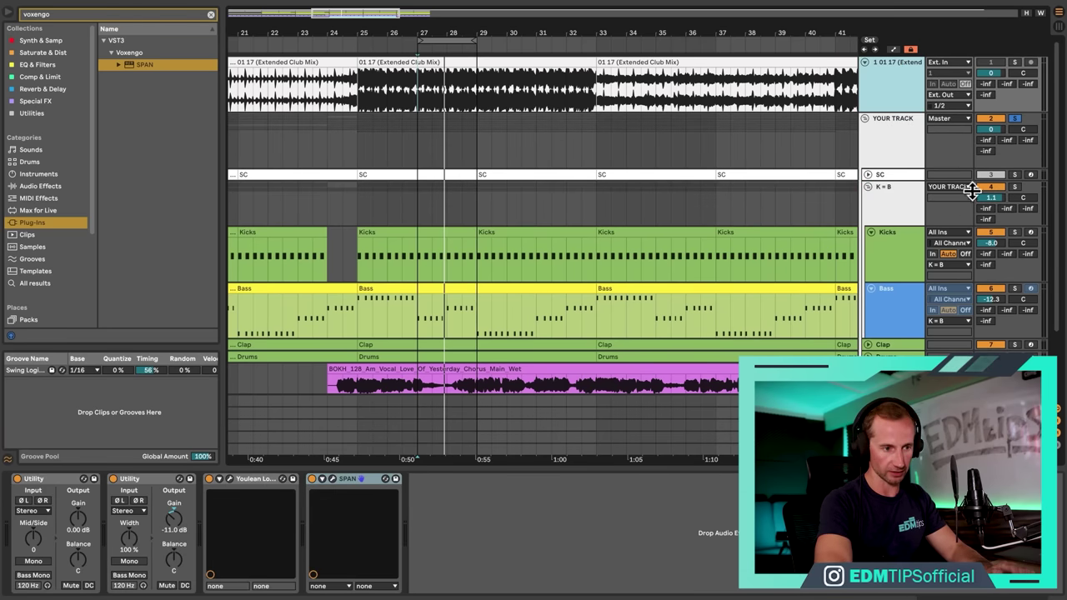
click(898, 99)
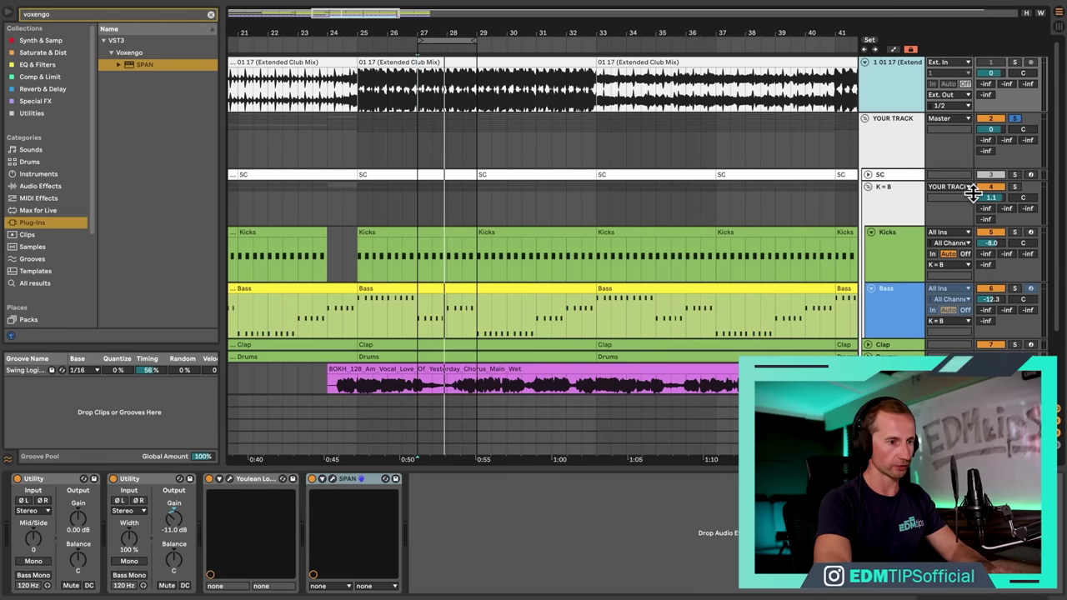
key(3)
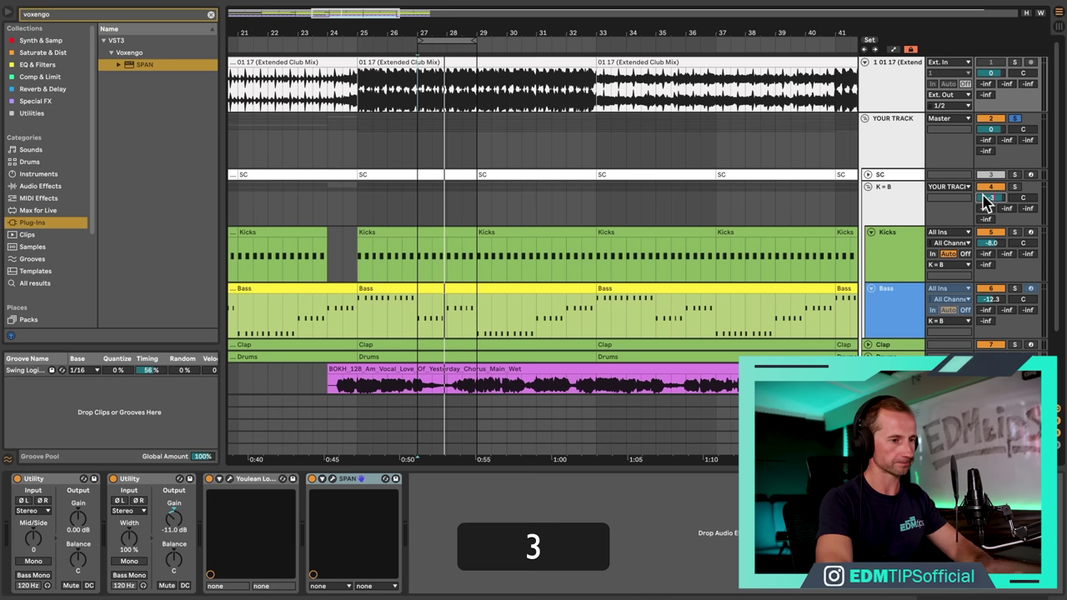
click(994, 94)
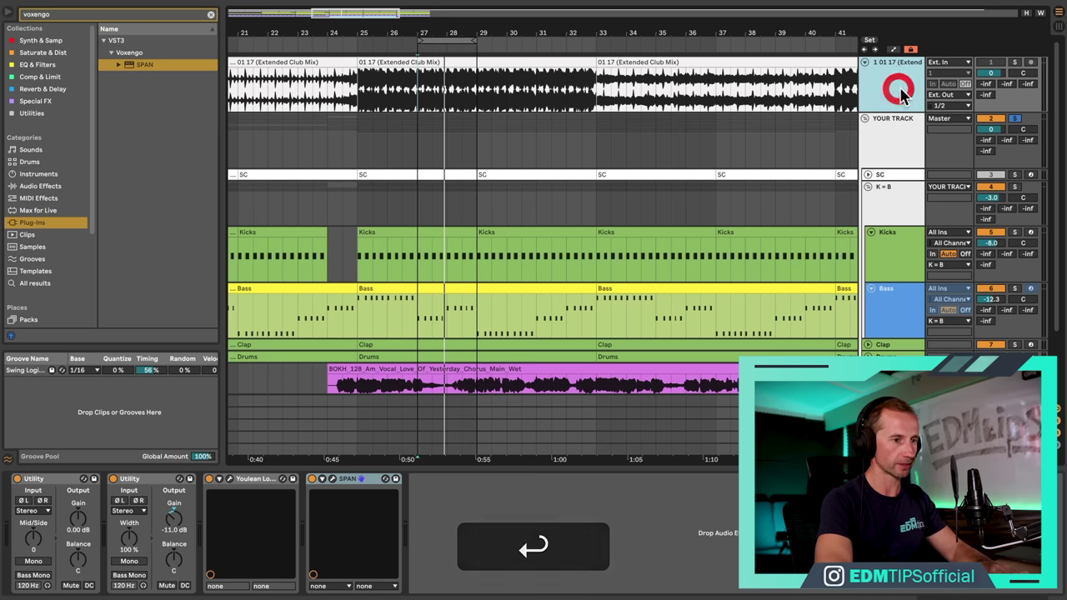
Step: Fold the YOUR TRACK group and listen to the soloed mix, stopping playback at the end
click(864, 119)
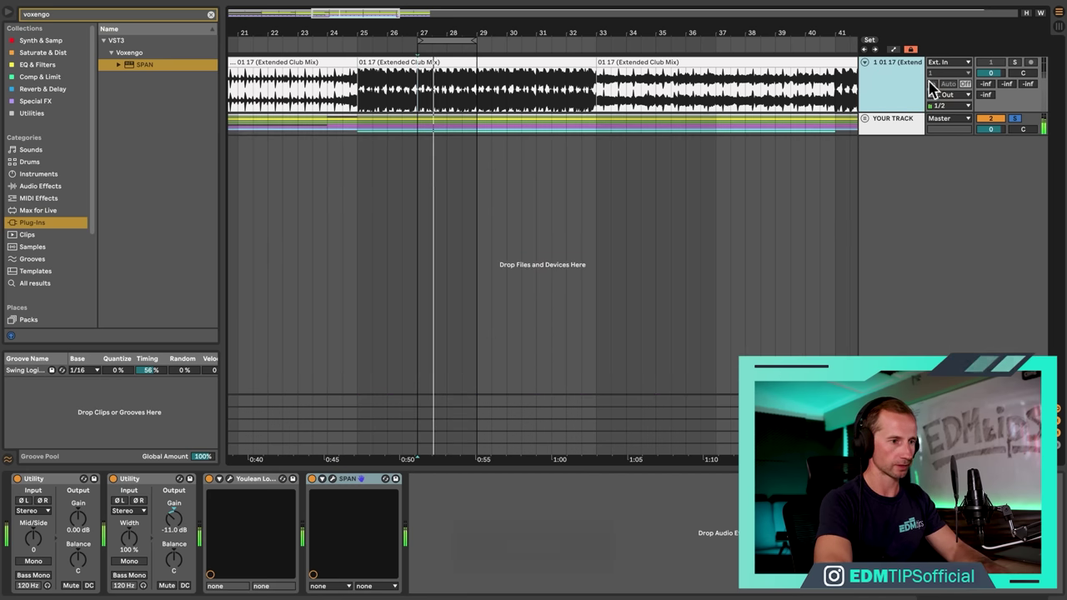
click(871, 85)
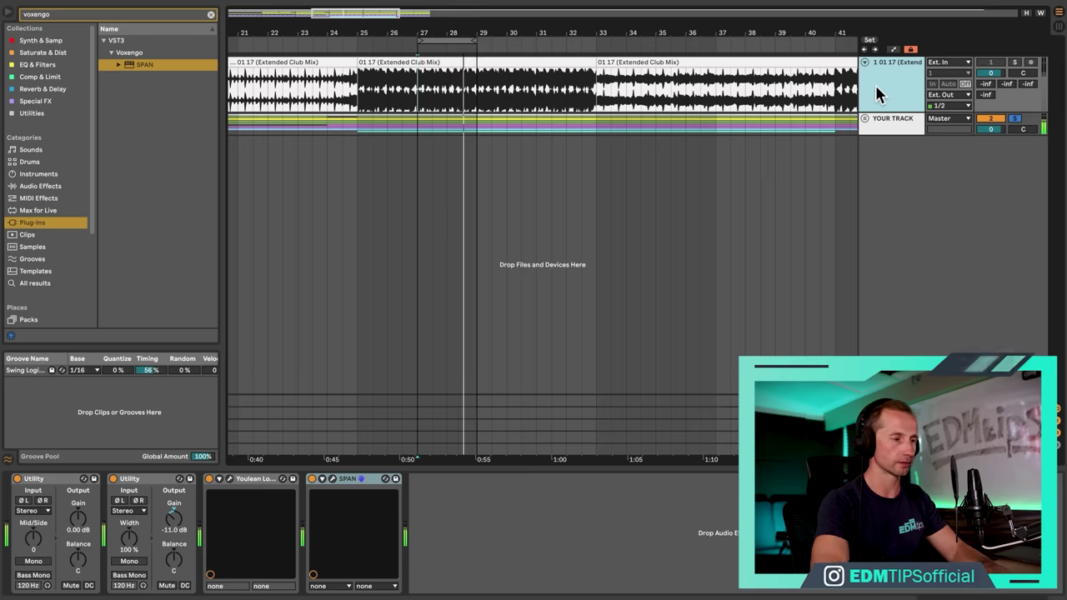
key(space)
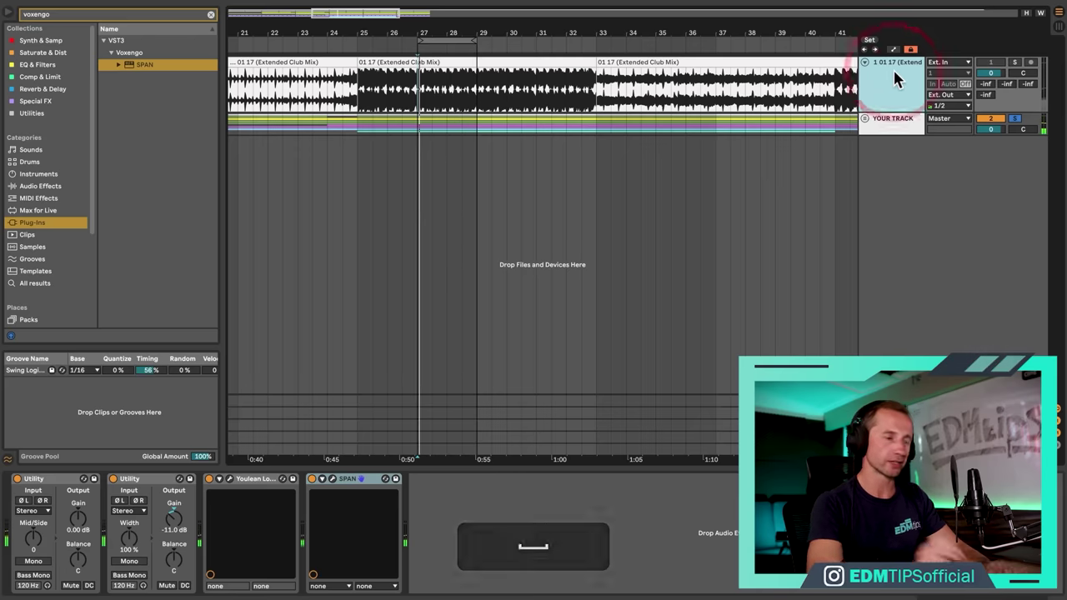
Step: Open the SPAN windows of the reference track and the Master and place them side by side below the track controls
click(894, 75)
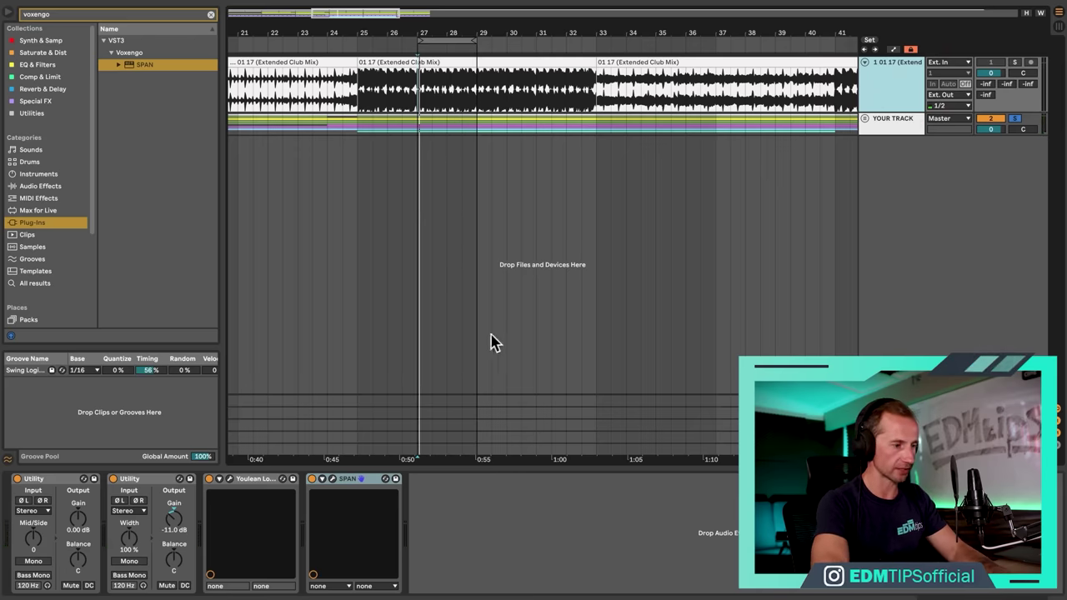
click(332, 479)
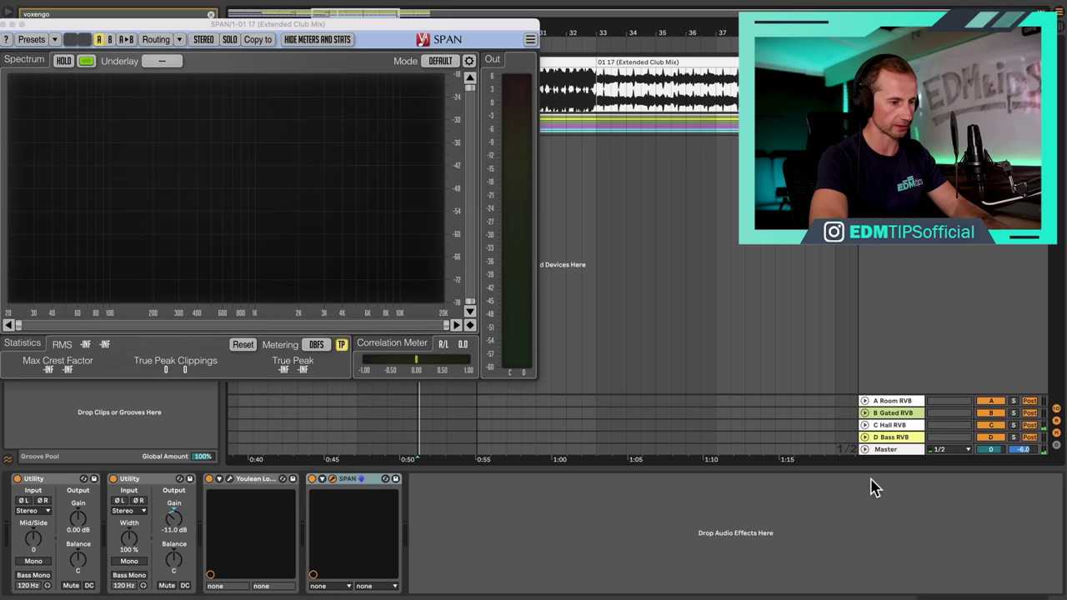
click(890, 449)
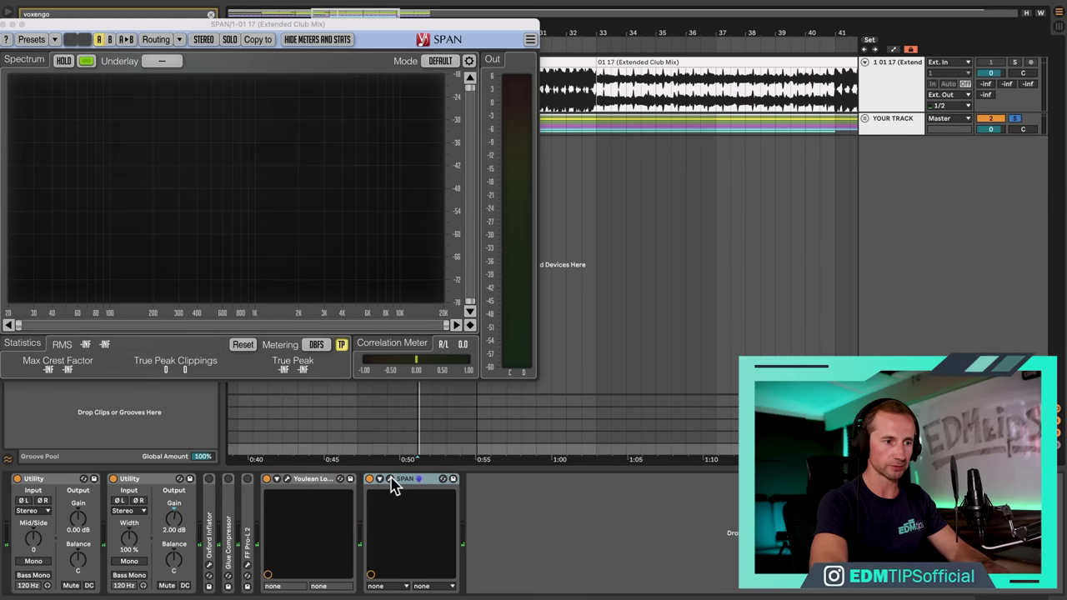
click(391, 480)
drag(870, 25, 867, 109)
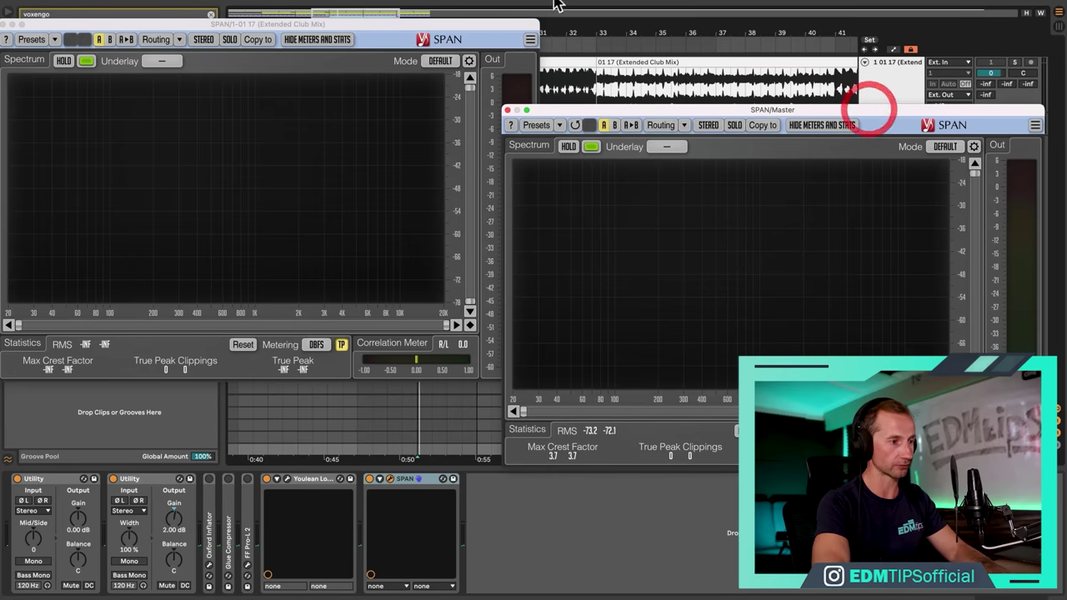
drag(488, 24, 486, 203)
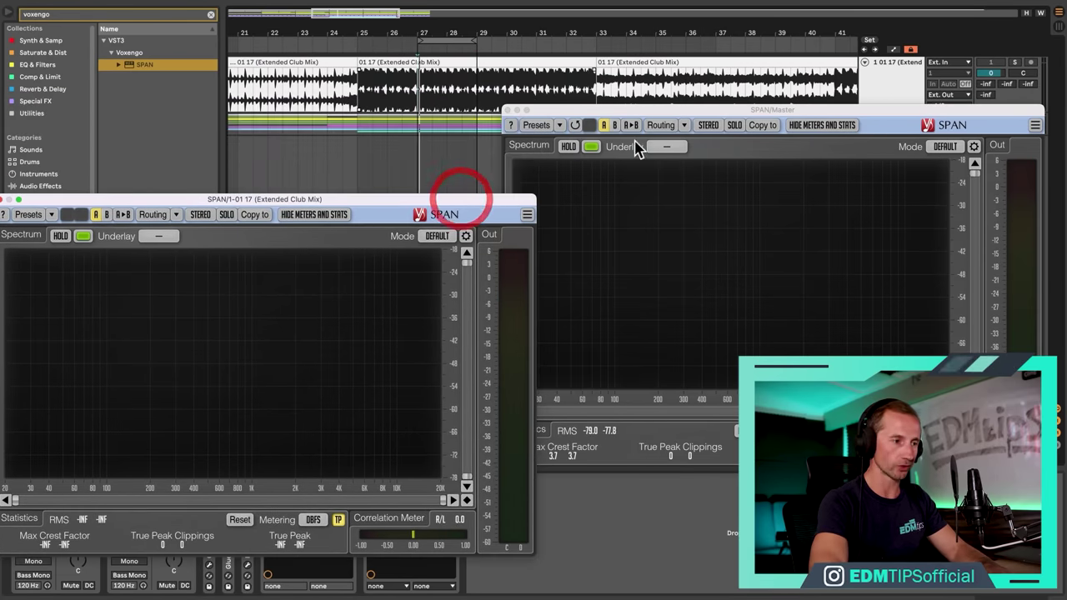
drag(633, 113, 655, 207)
drag(367, 199, 387, 203)
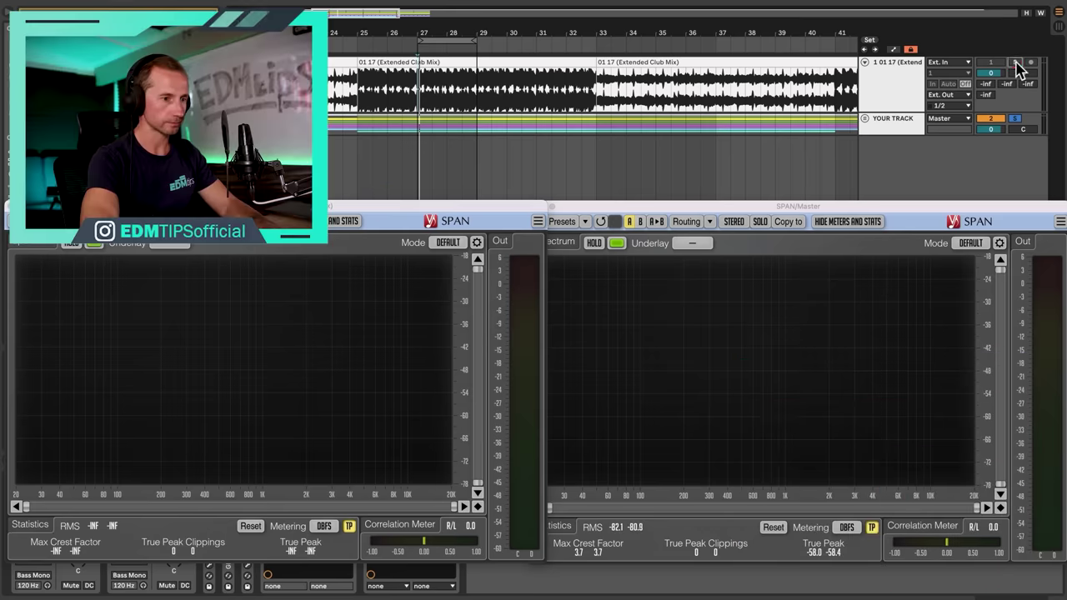
Step: Solo the reference track and switch to YOUR TRACK during playback to compare their low end in SPAN
click(1015, 62)
click(1015, 119)
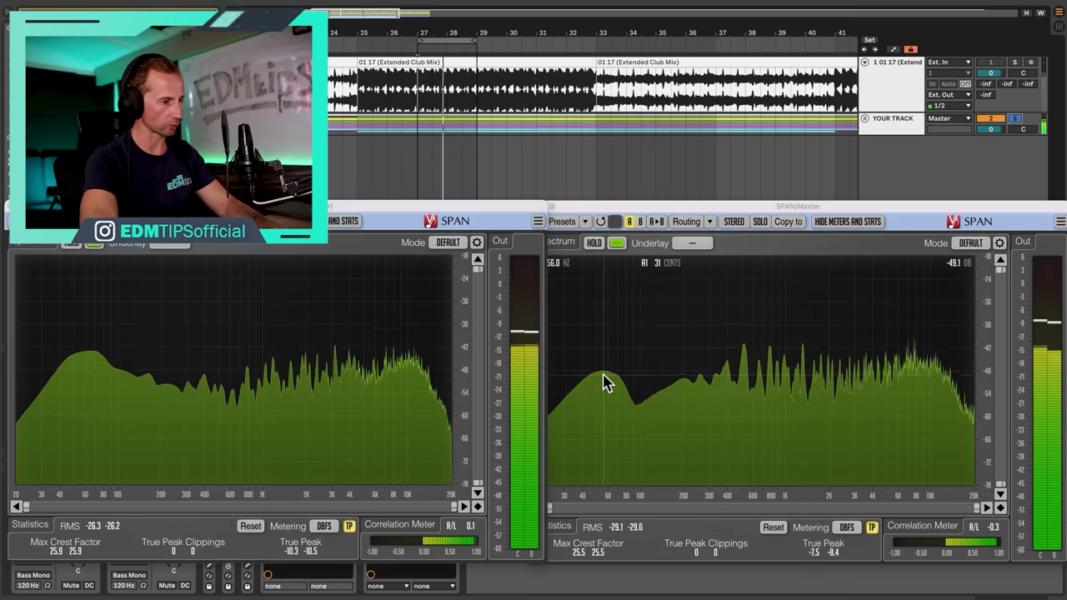
Step: Set the K = B group's volume to 1.7 dB inside YOUR TRACK and recheck the mix against the reference, stopping playback at the end
click(864, 118)
scroll(864, 121, down, 2)
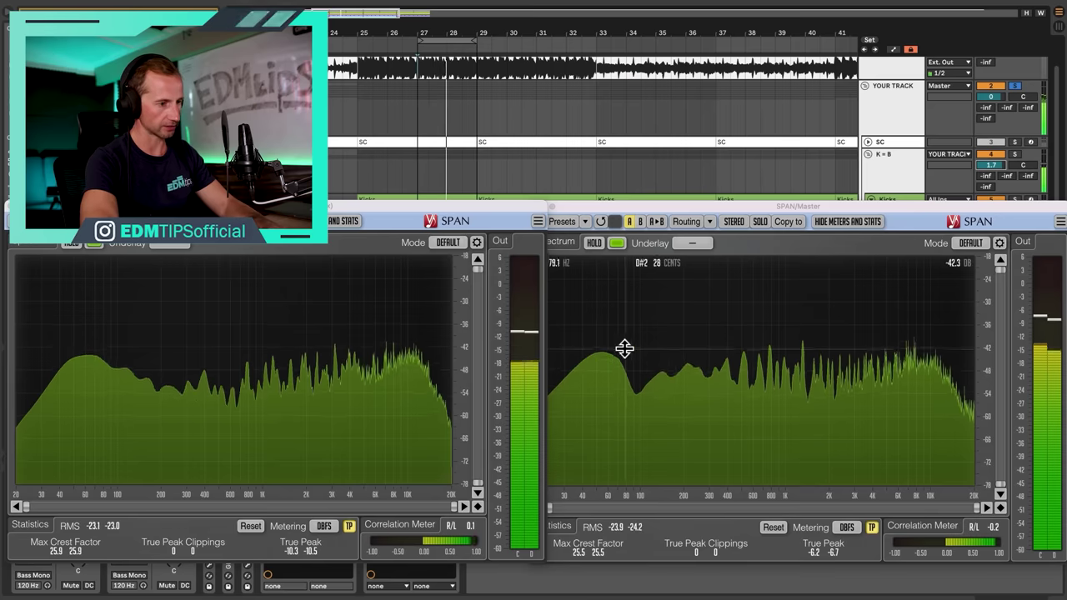
scroll(1016, 90, up, 2)
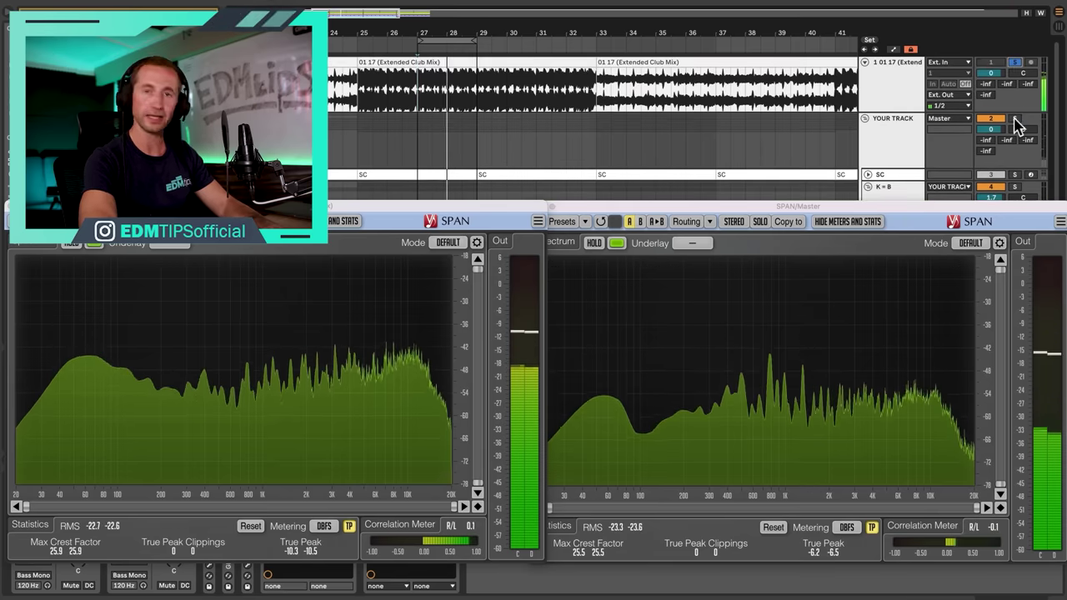
click(1015, 120)
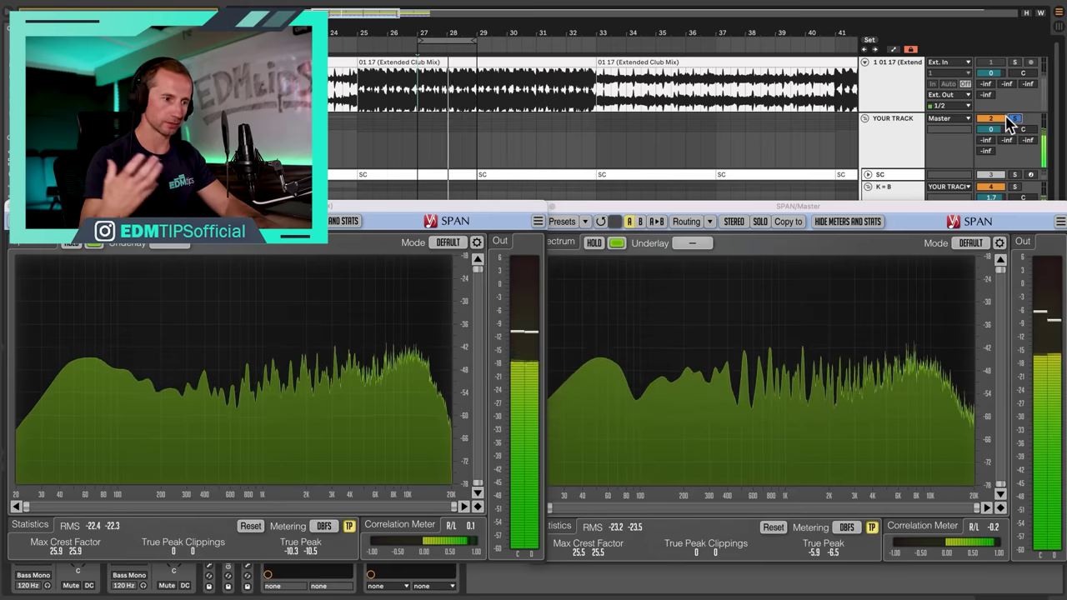
key(space)
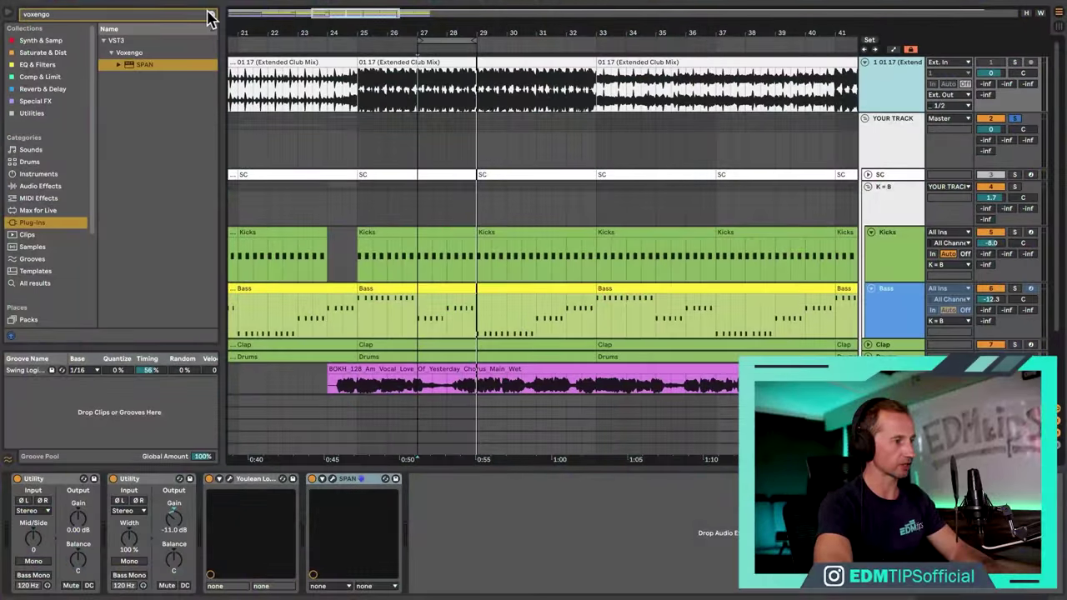
Step: Clear the plug-in search and add EQ Eight from the EQ & Filters collection to the end of the reference track's chain
click(209, 15)
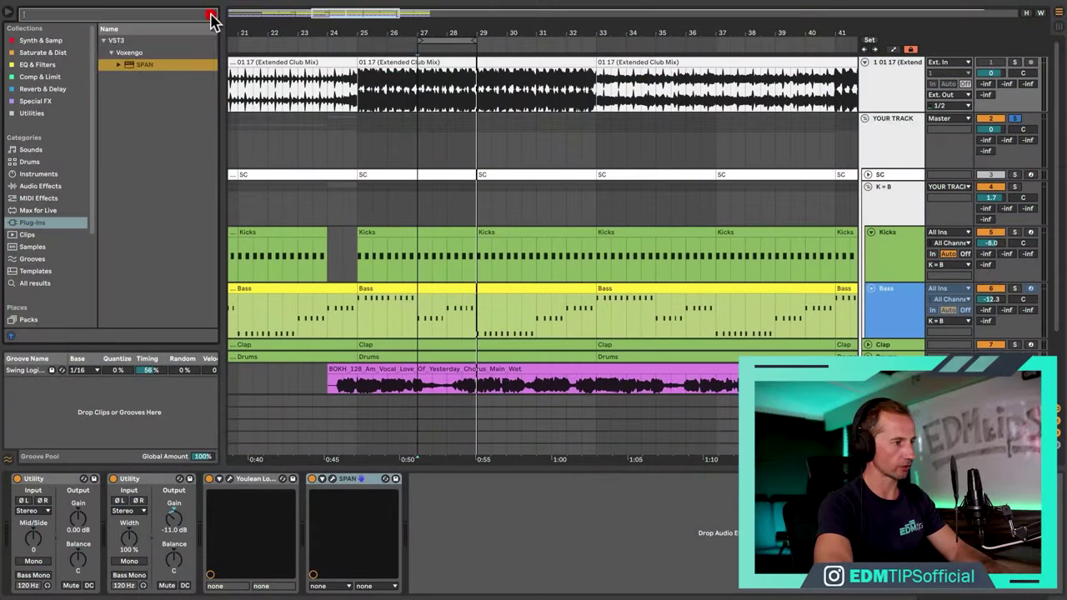
click(38, 64)
drag(135, 42, 464, 531)
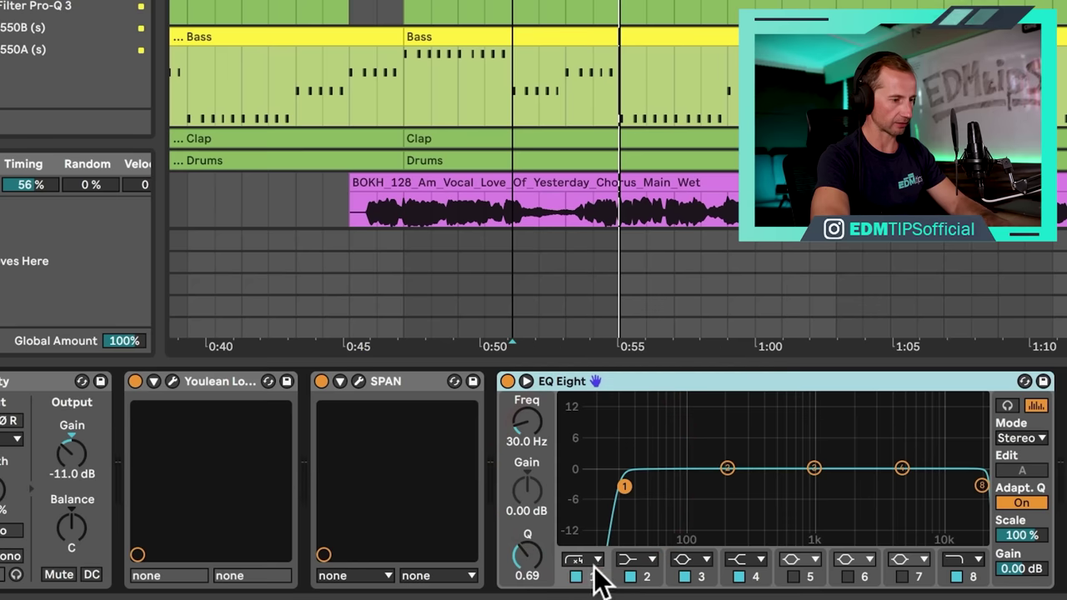
Step: Turn off band 1 in EQ Eight and make band 8 a x4 low-pass filter at 130 Hz
click(453, 586)
click(667, 577)
click(954, 542)
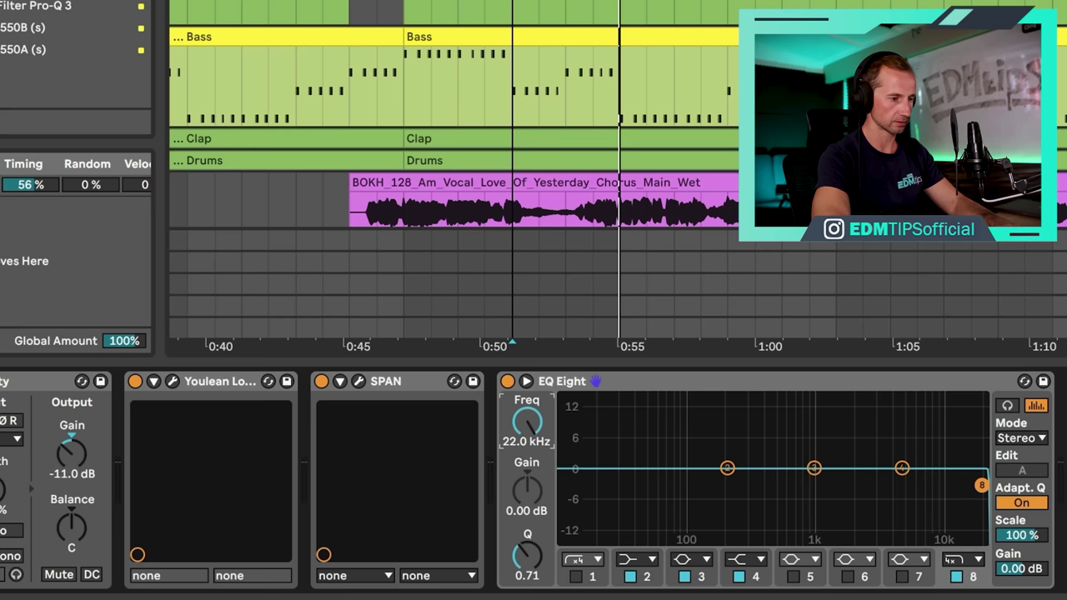
mouse_move(527, 442)
mouse_down()
mouse_move(527, 484)
mouse_move(528, 441)
mouse_up()
text(13)
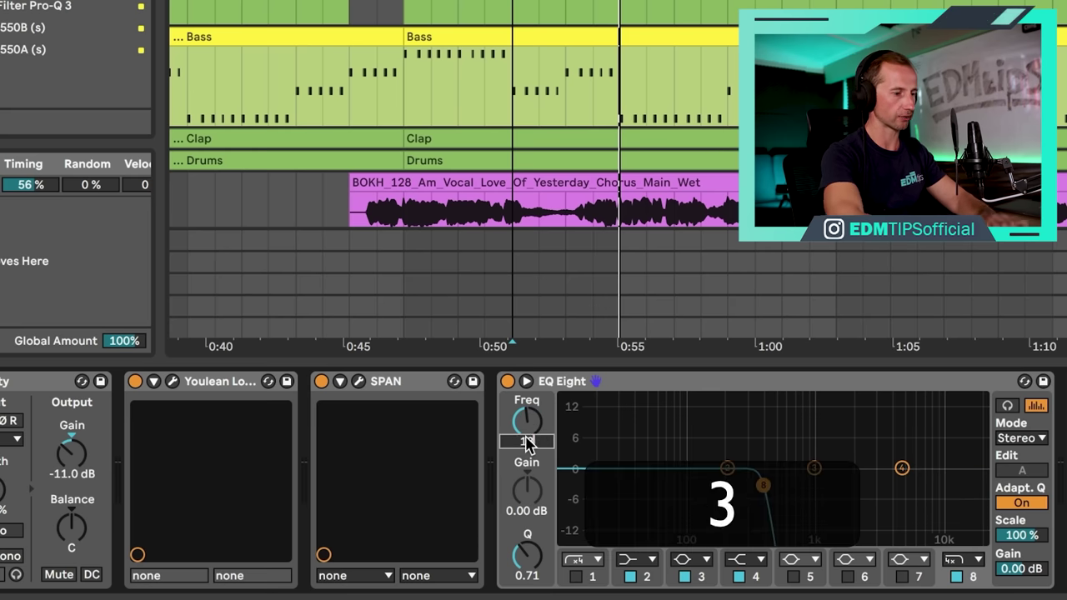
text(0)
key(Return)
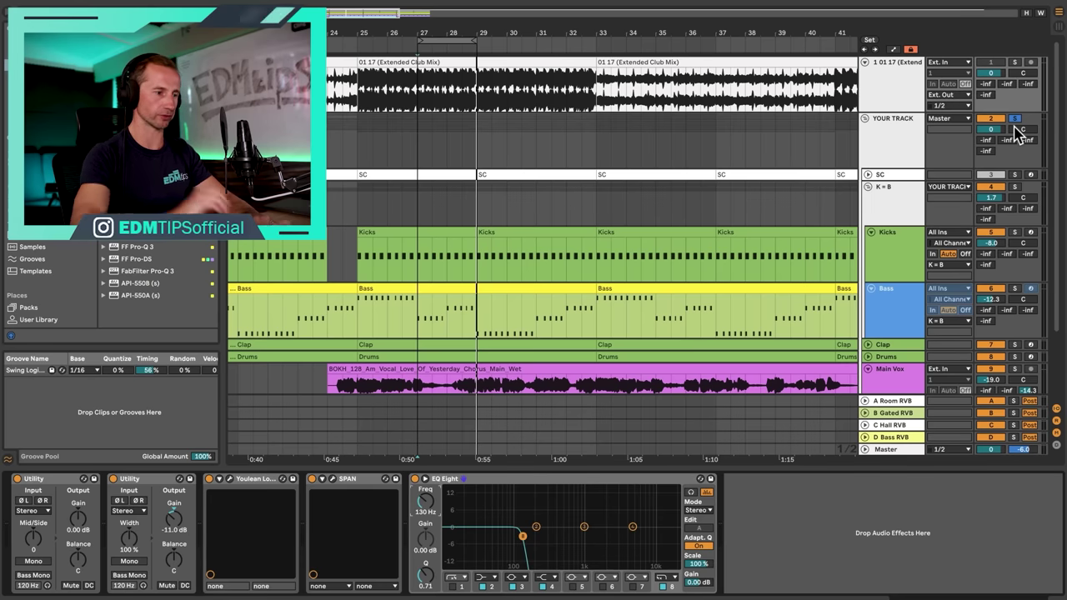
Step: Copy the reference track's EQ Eight to the end of the Master's chain
click(529, 478)
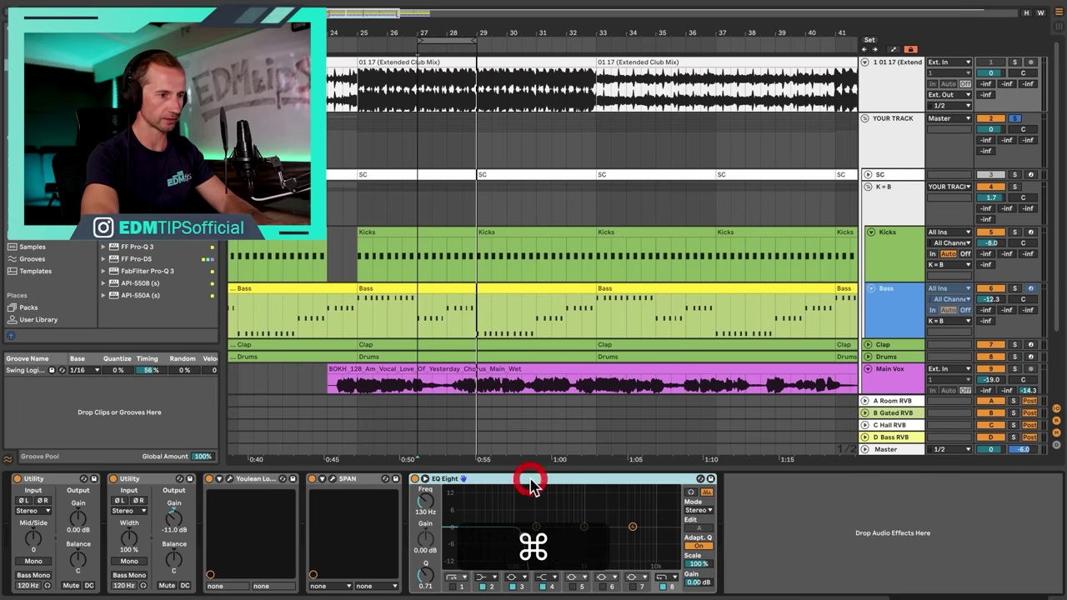
key(super+c)
click(896, 450)
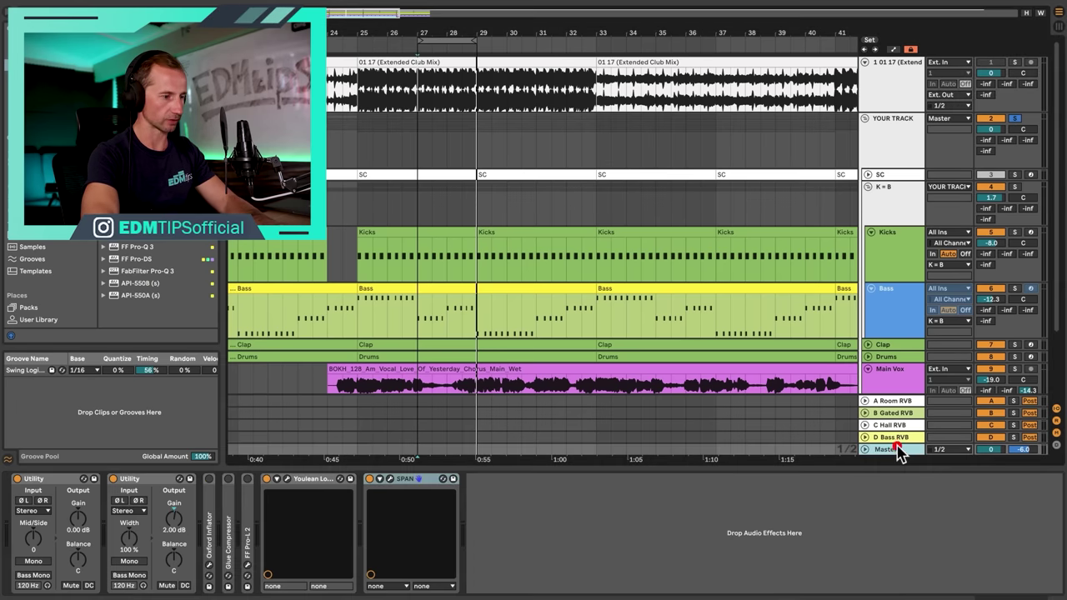
click(631, 542)
key(super+v)
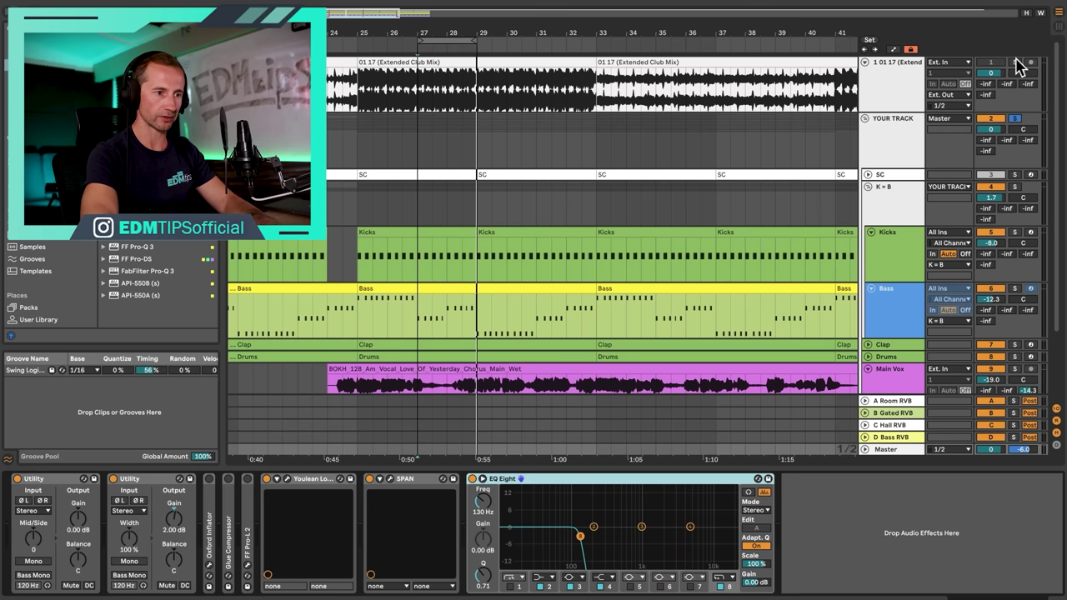
Step: Play the low-passed reference track soloed, and switch the solo to YOUR TRACK to compare their low ends
click(1015, 63)
key(space)
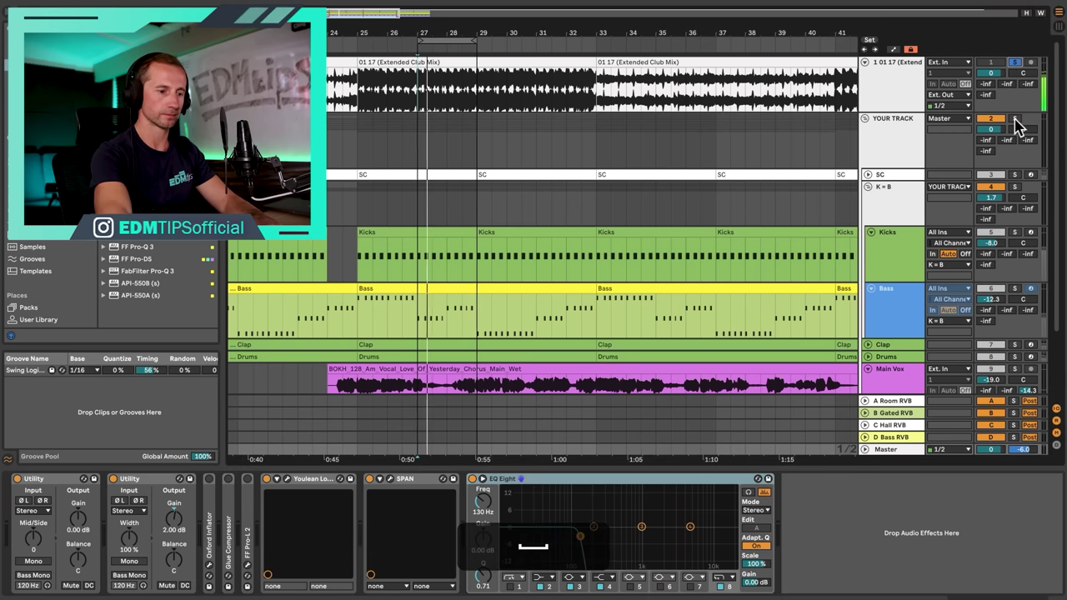
key(XF86AudioRaiseVolume)
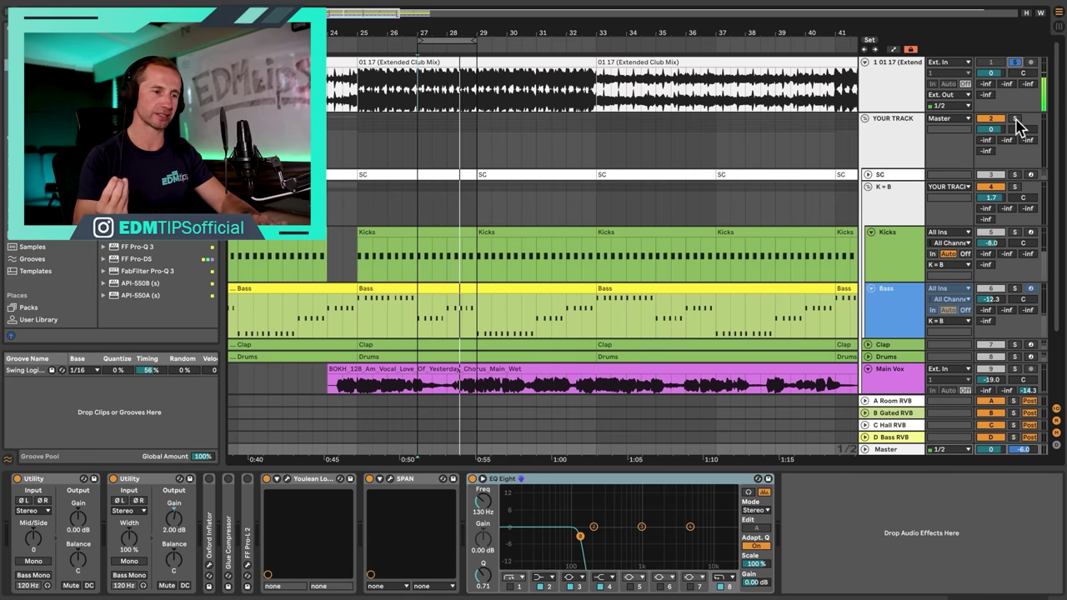
click(1016, 119)
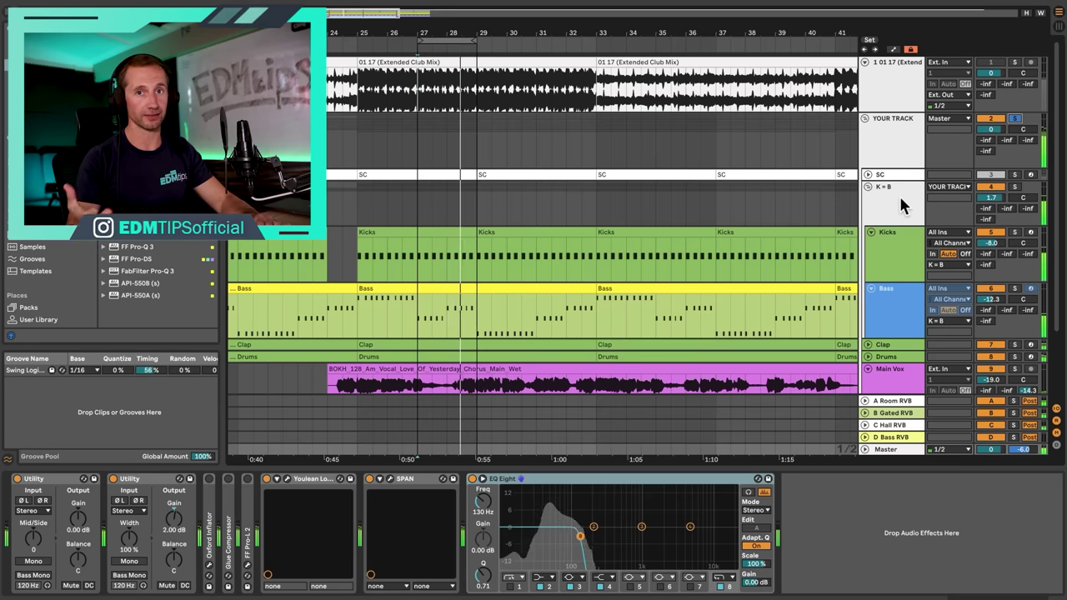
Step: Exaggerate the Bass track's volume to 0.3 dB, compare it with the soloed reference, and bring it down to -4.8 dB
click(894, 247)
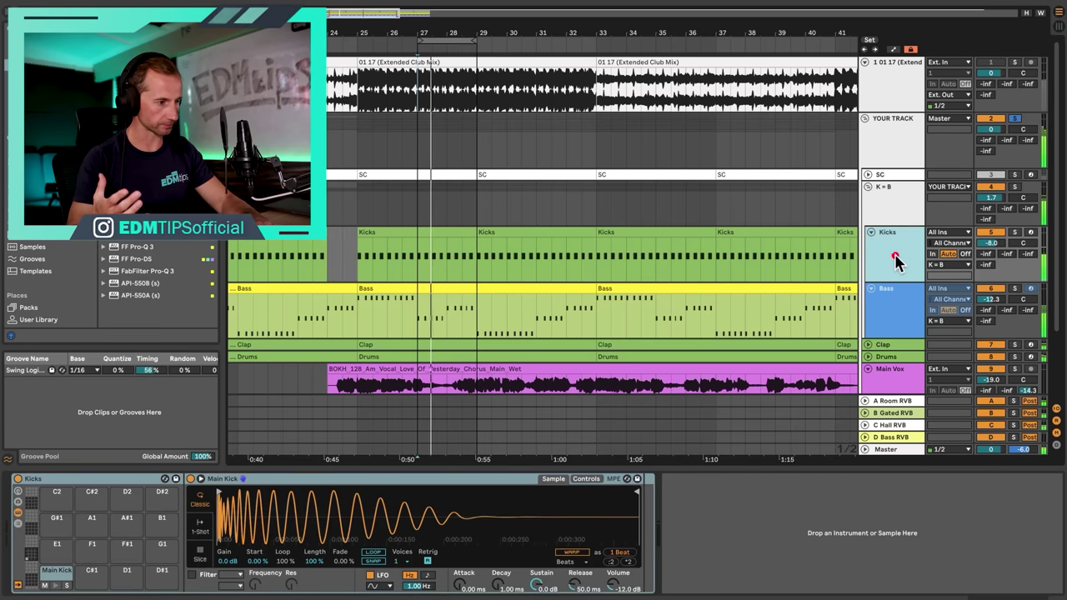
click(899, 307)
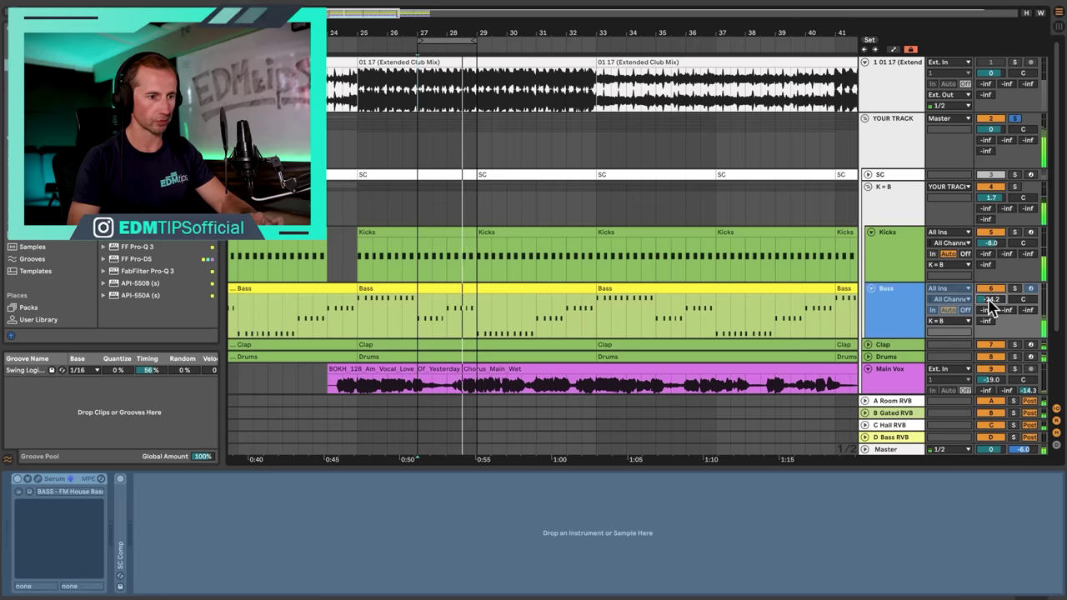
text(-6)
key(Return)
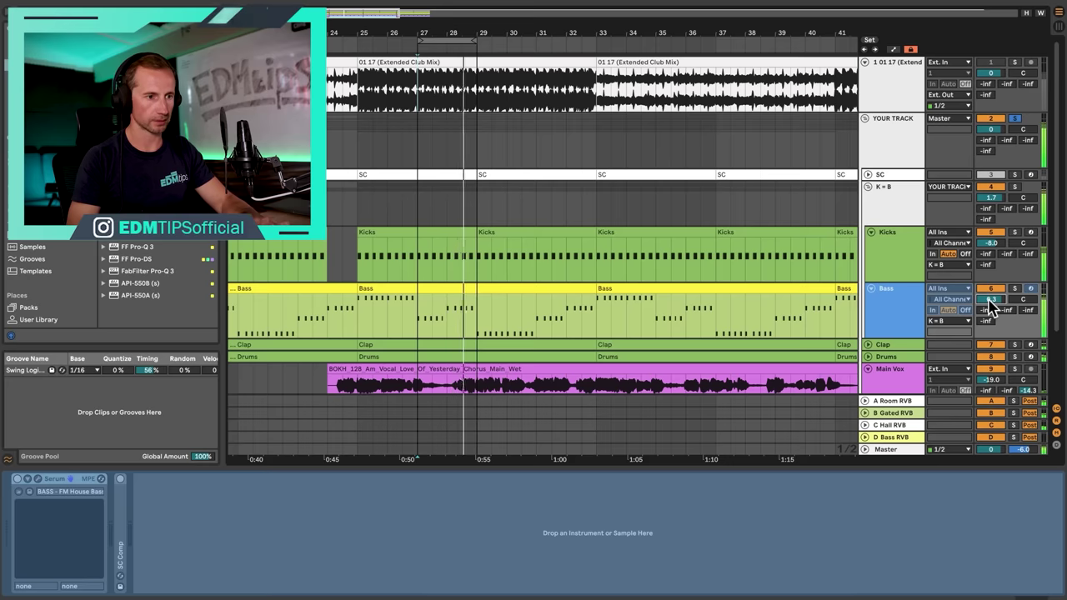
click(1015, 63)
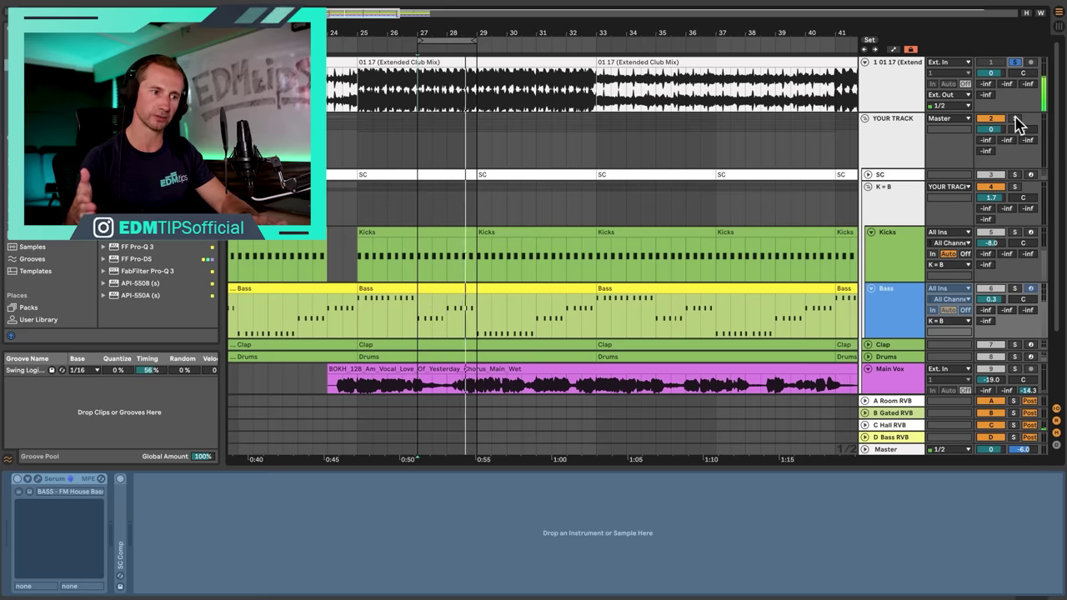
click(1015, 119)
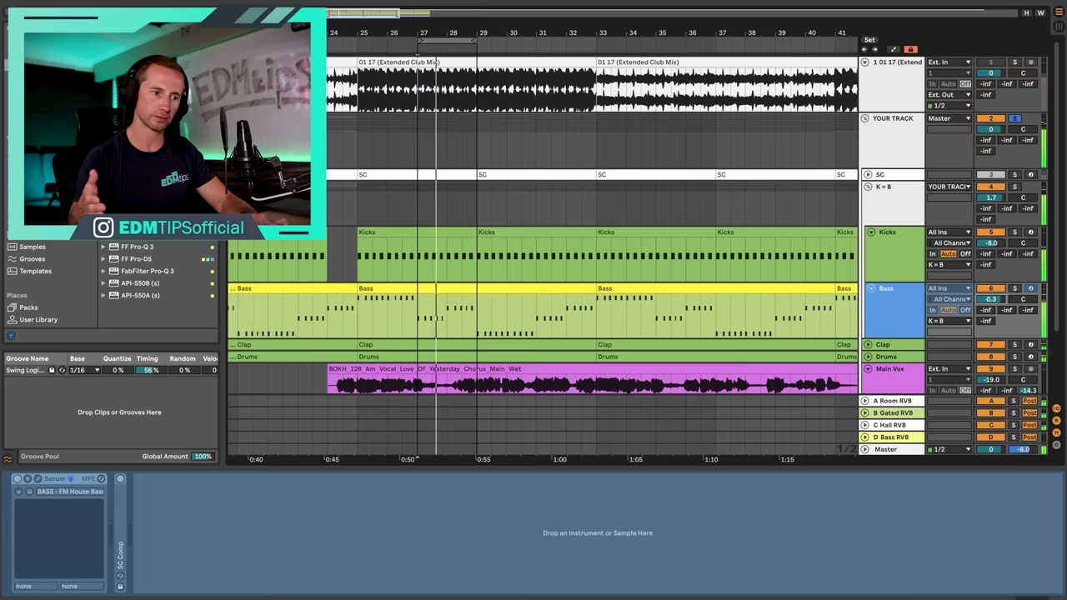
drag(990, 298, 1001, 306)
Step: Move EQ Eight ahead of the Youlean Loudness Meter in both the reference track's and the Master's chains
click(918, 67)
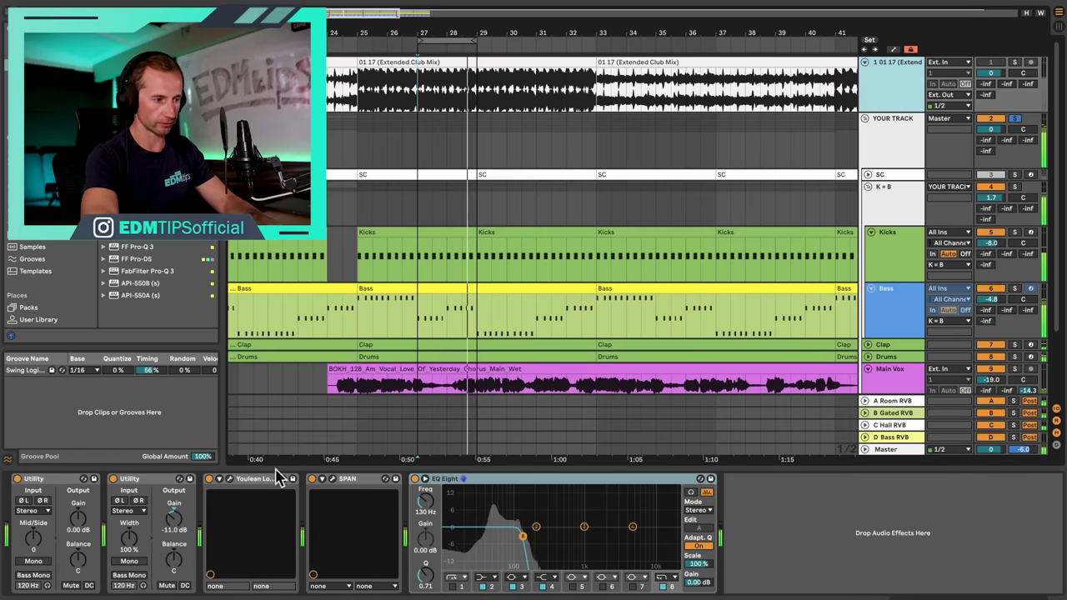
click(332, 478)
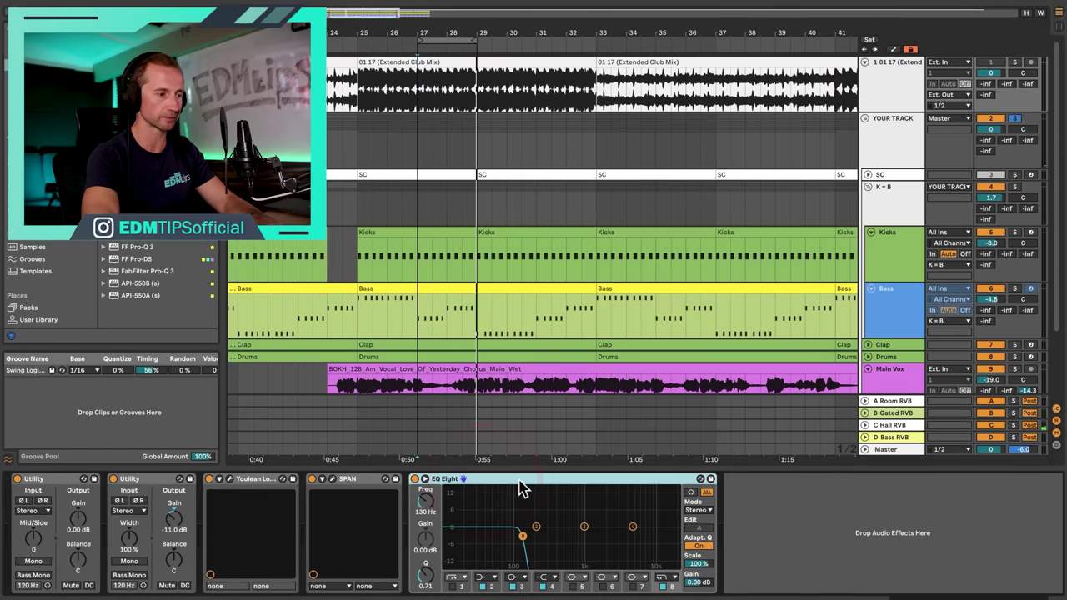
mouse_move(519, 481)
mouse_down()
mouse_move(207, 510)
mouse_move(215, 514)
mouse_up()
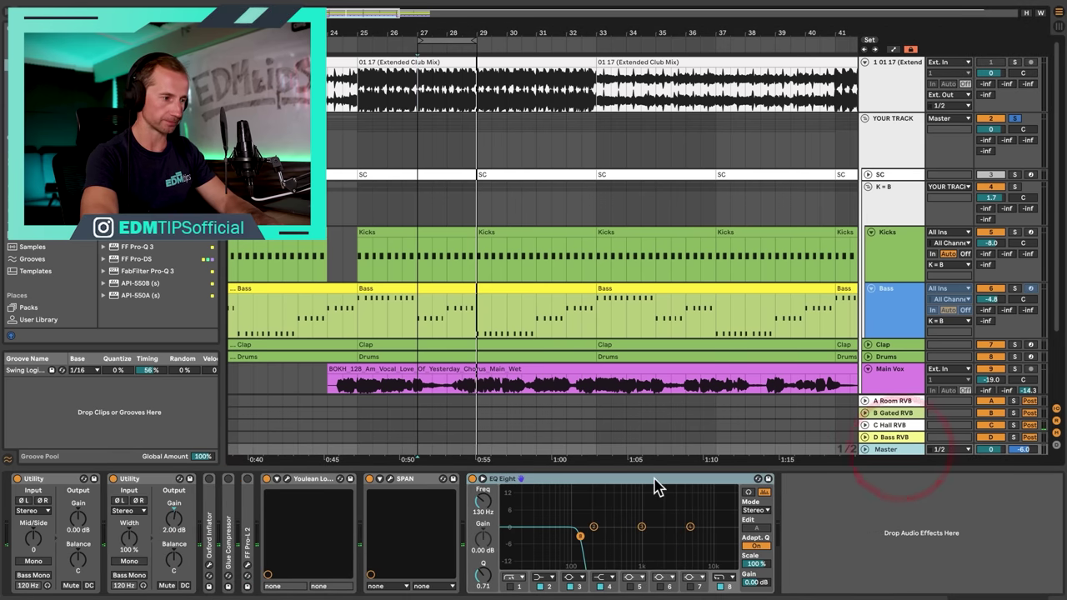
drag(655, 486, 279, 492)
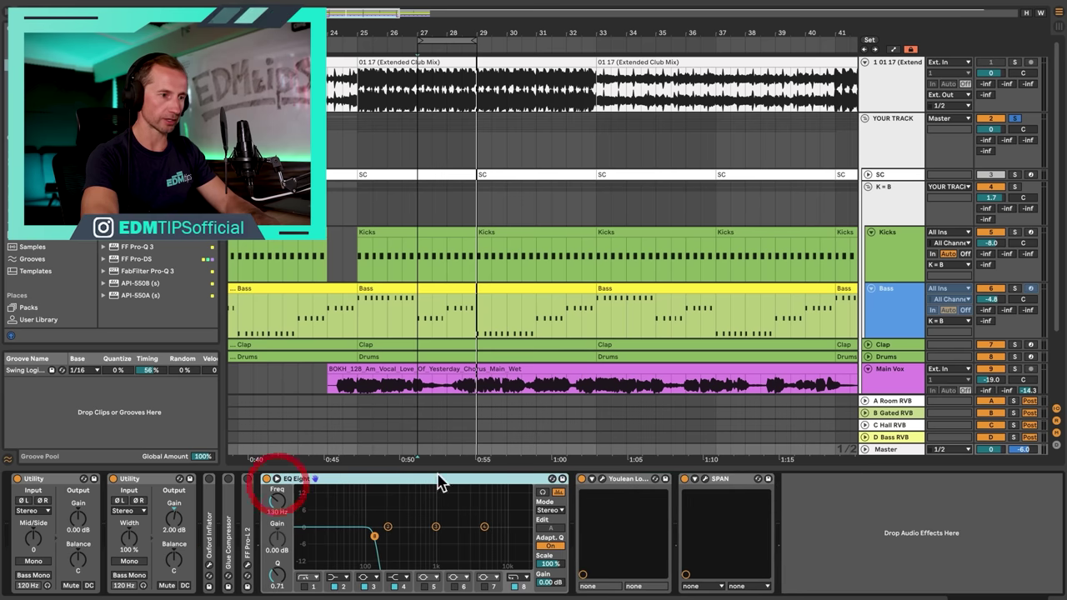
Step: Restart playback and open the Youlean Loudness Meters of the reference track and the Master, resetting the reference's readings
click(907, 100)
key(space)
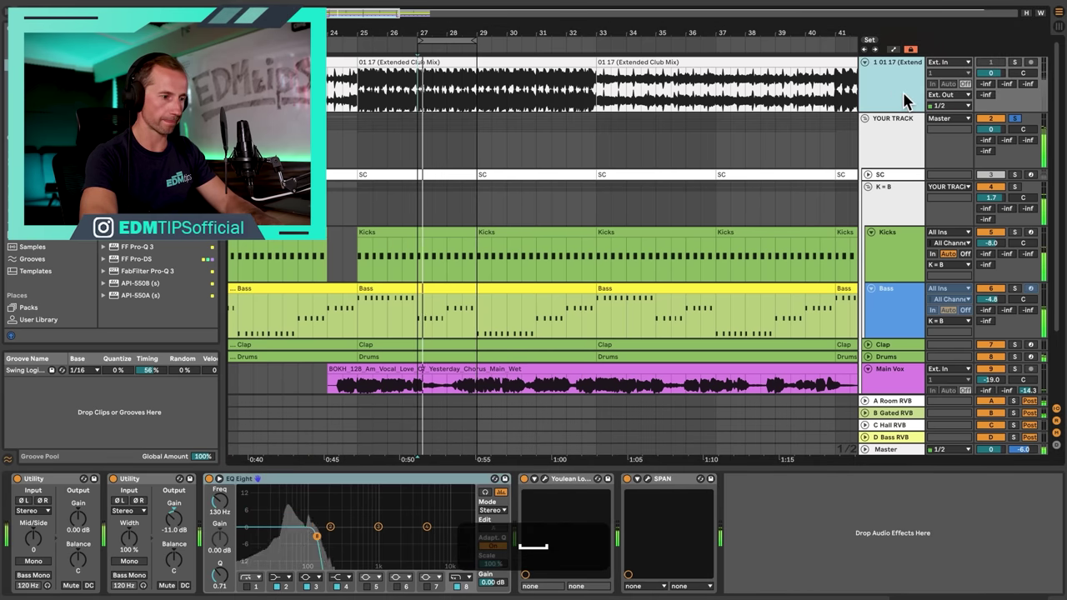
click(546, 481)
drag(629, 129, 384, 14)
click(175, 371)
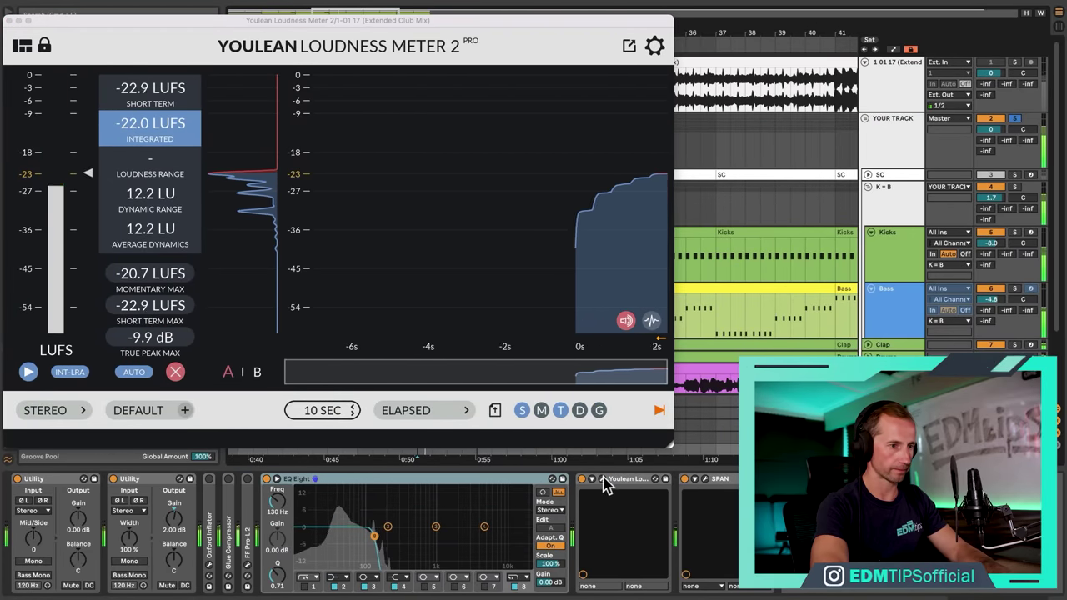
click(602, 478)
Step: Switch the solo between the reference and YOUR TRACK, and arrange the Master's loudness meter so both meters' readings are visible
click(1016, 63)
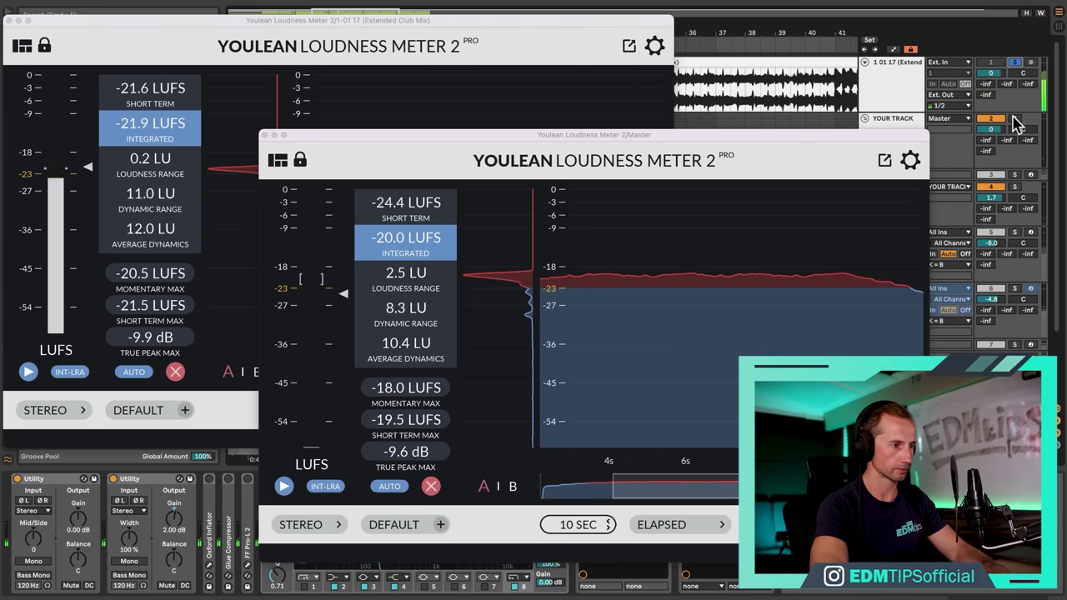
click(1016, 121)
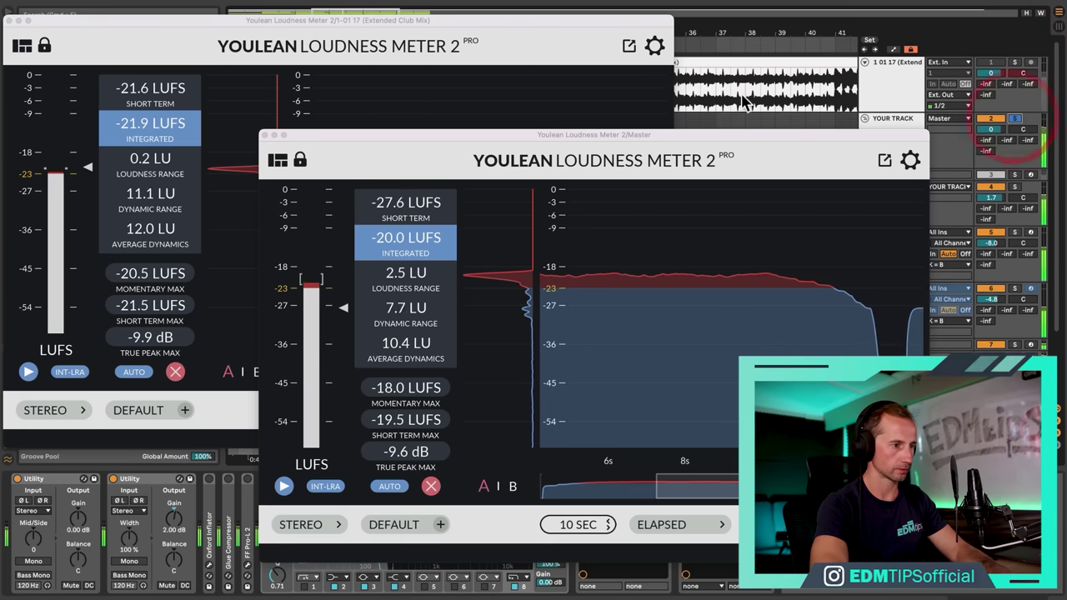
click(718, 136)
drag(718, 132, 672, 28)
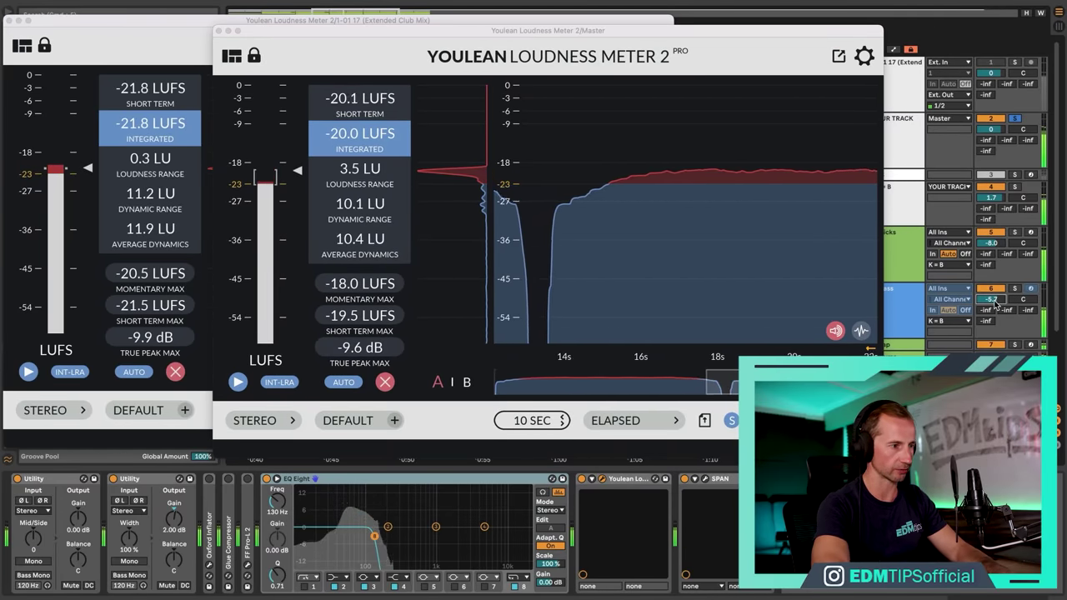
Step: Lower the Bass volume to -12.1 dB, resetting the Master's loudness meter between adjustments to compare with the reference
click(385, 382)
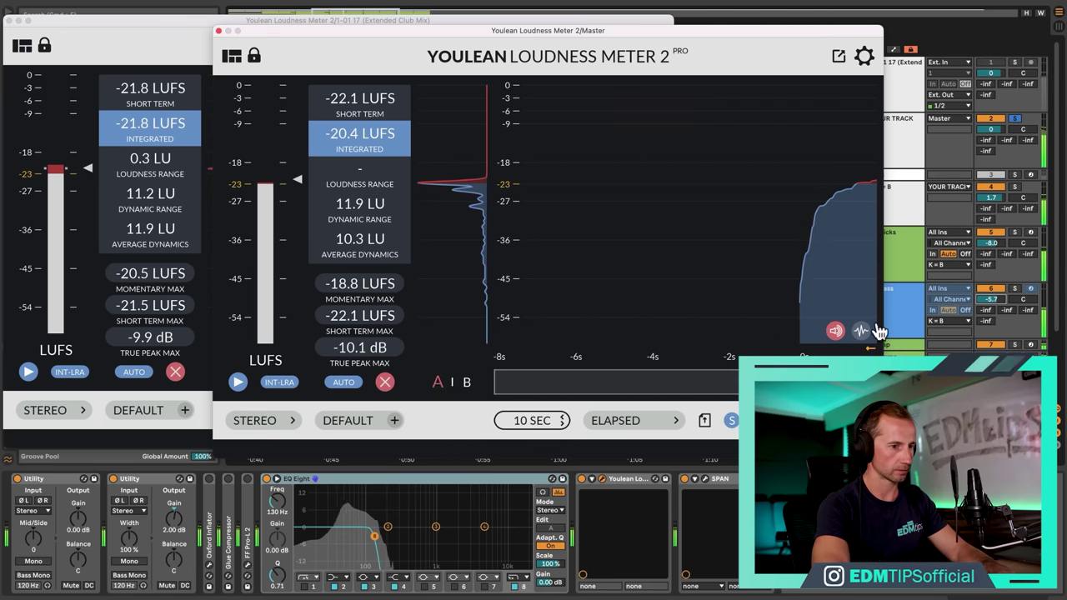
drag(993, 297, 993, 310)
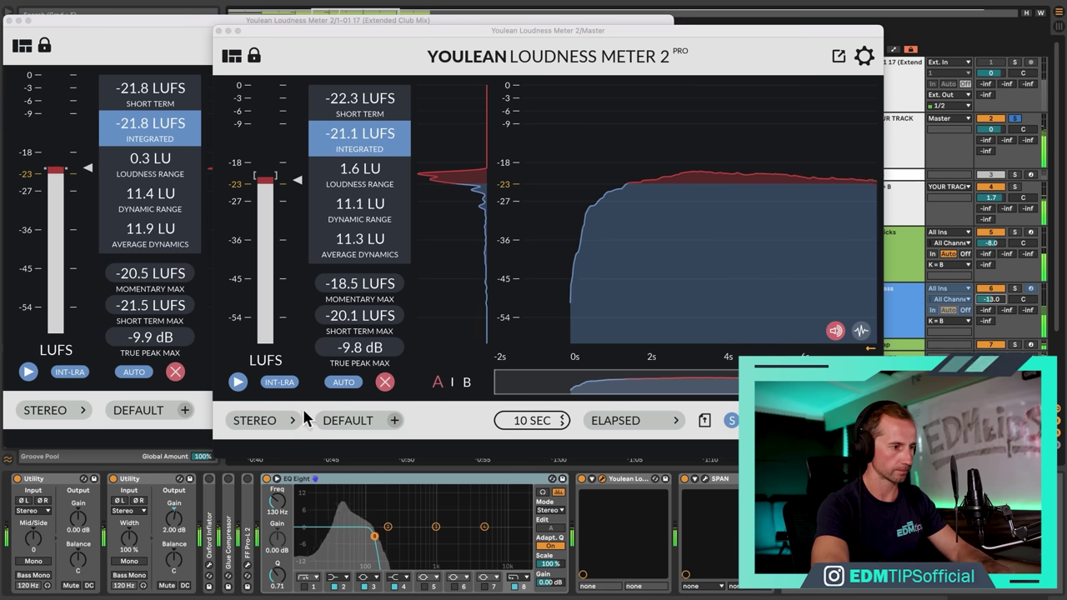
click(385, 382)
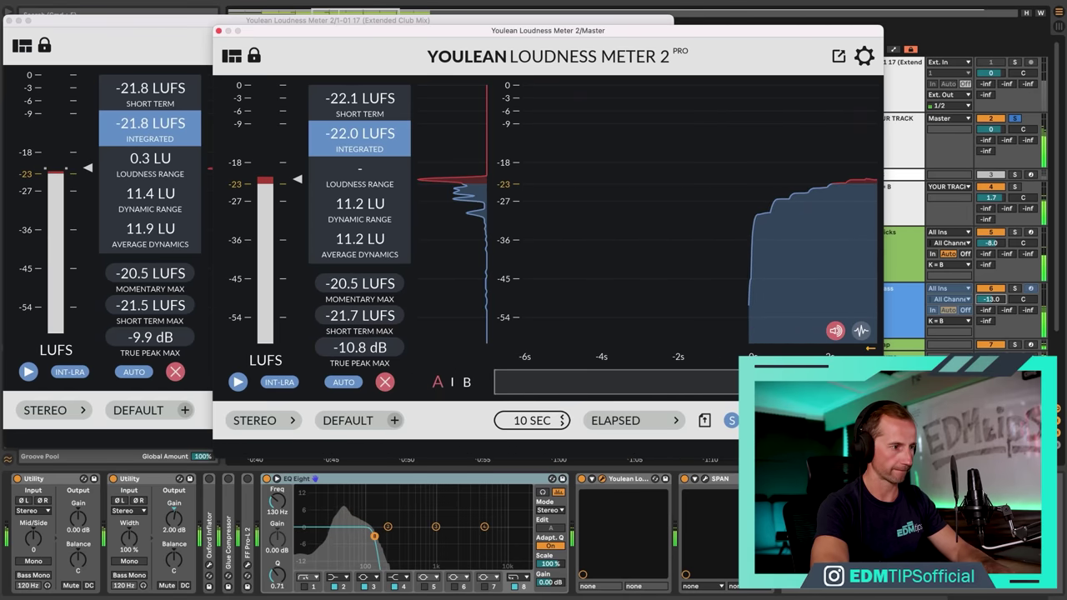
drag(992, 299, 992, 297)
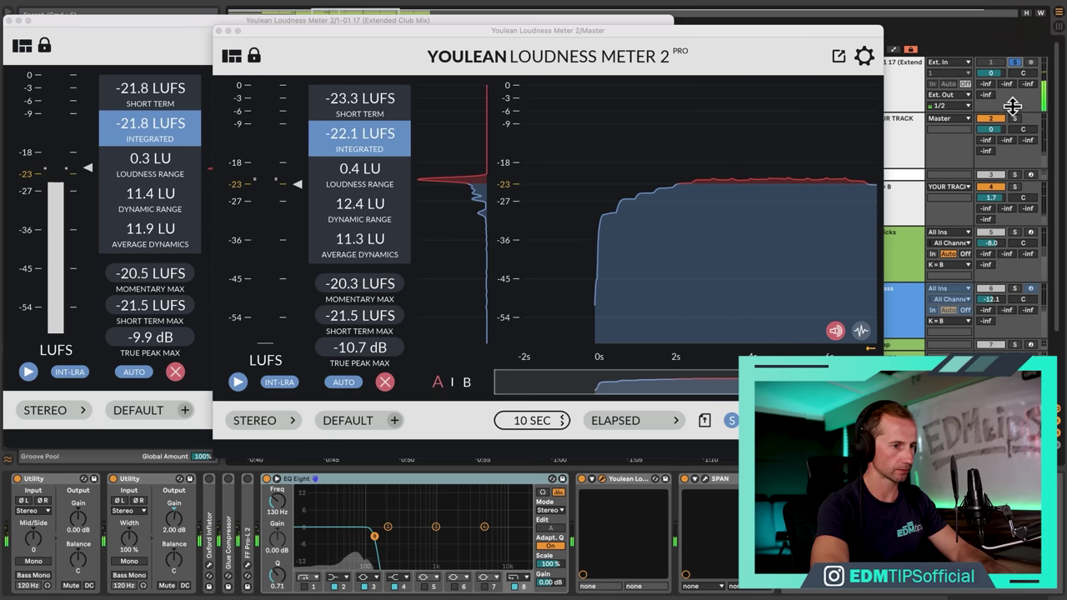
Step: Set K = B to 1.2 dB, Kicks to -6.5 dB and Bass to -11.4 dB against the reference, and close both loudness meters
click(1015, 121)
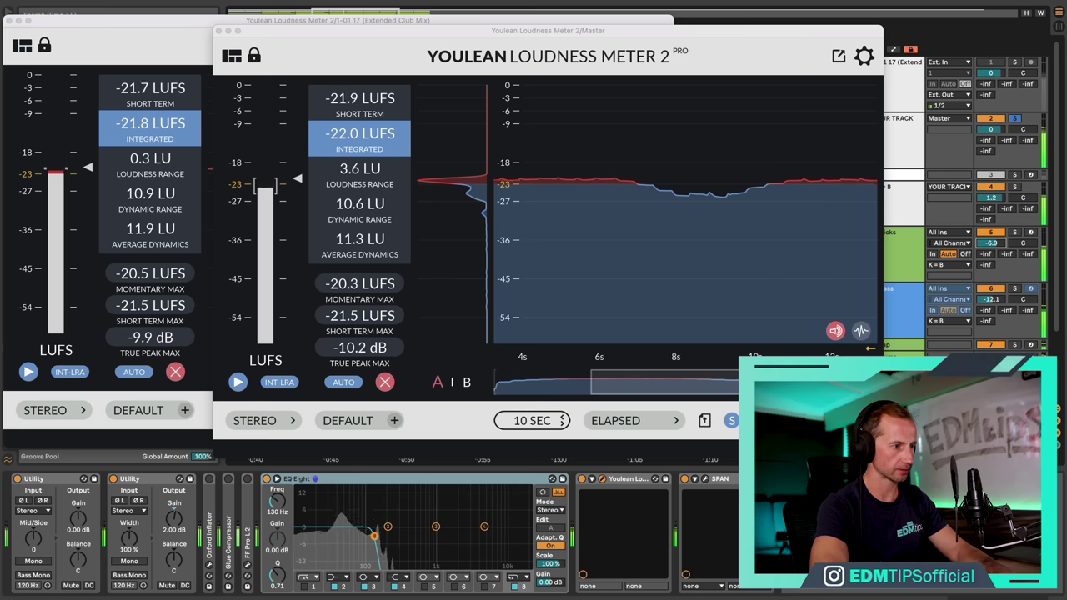
click(385, 382)
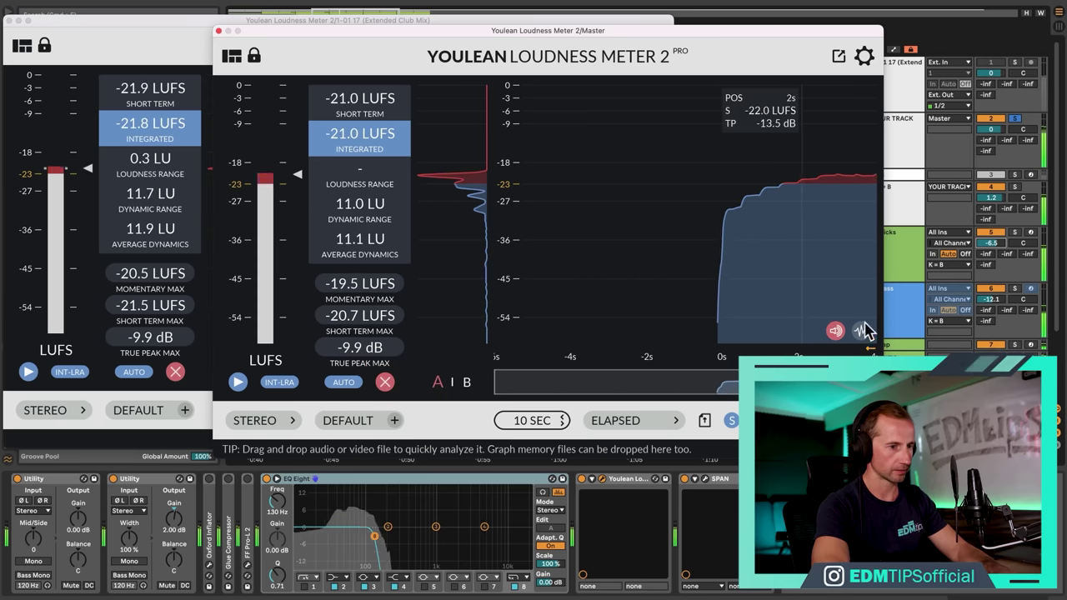
click(1019, 63)
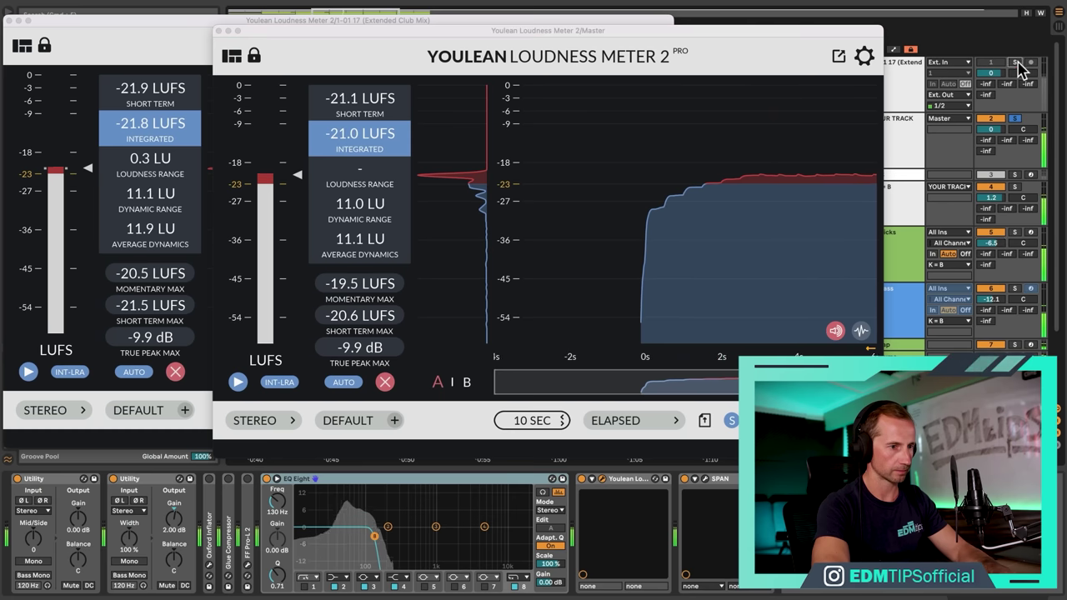
click(1015, 119)
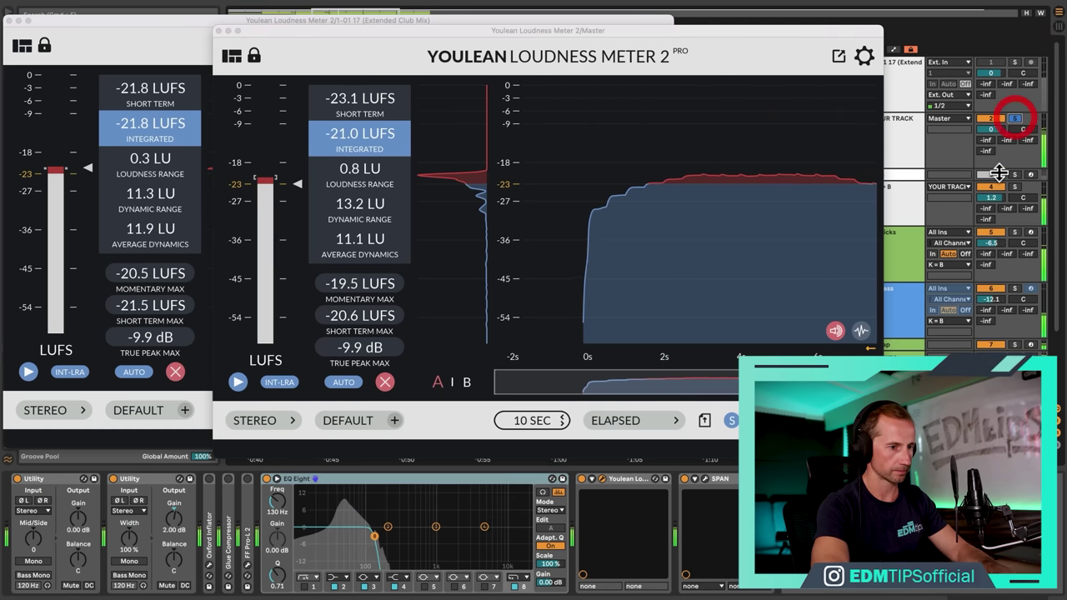
click(220, 33)
click(9, 21)
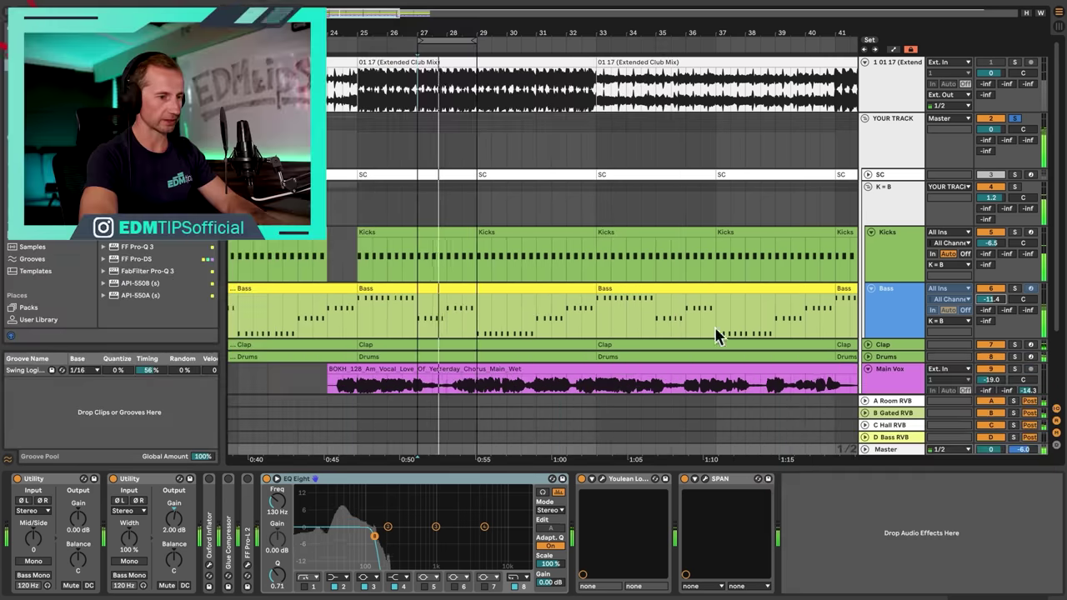
Step: Turn off the low-pass EQ Eight on both the Master and the reference track
click(889, 450)
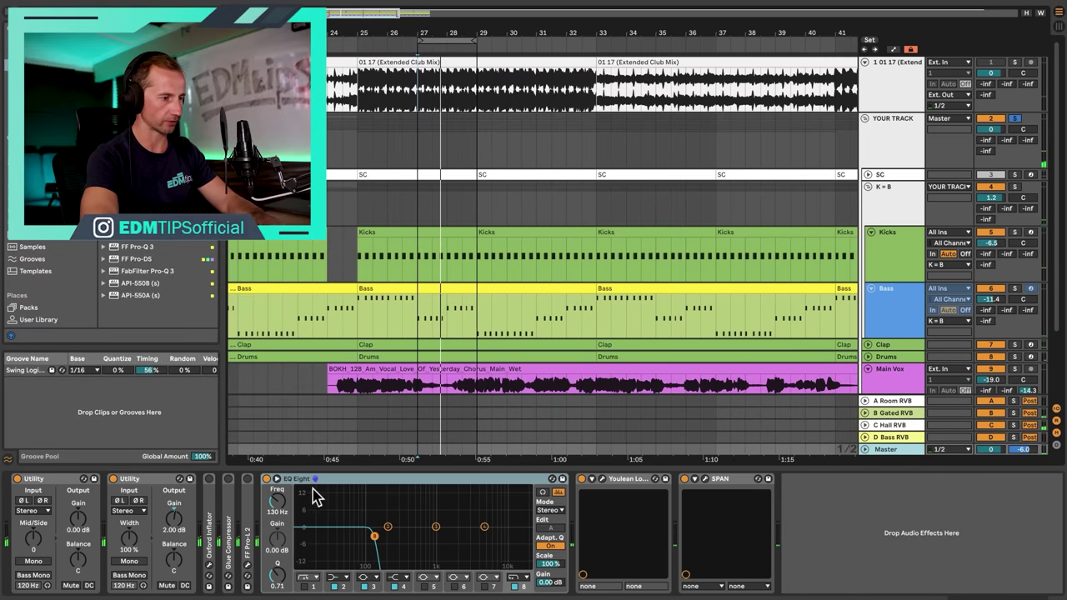
click(266, 481)
click(892, 96)
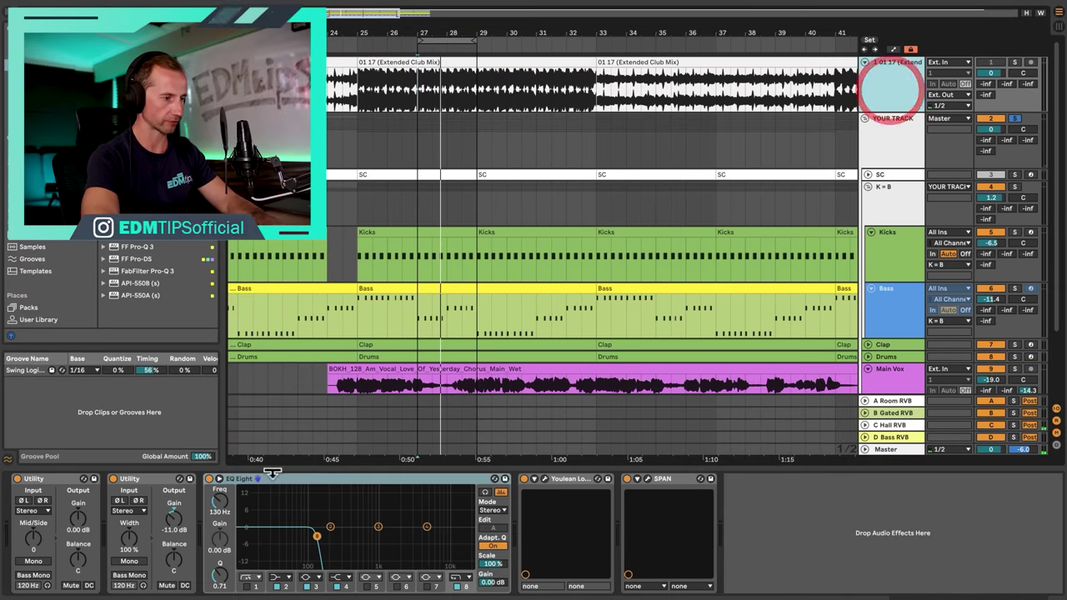
click(209, 479)
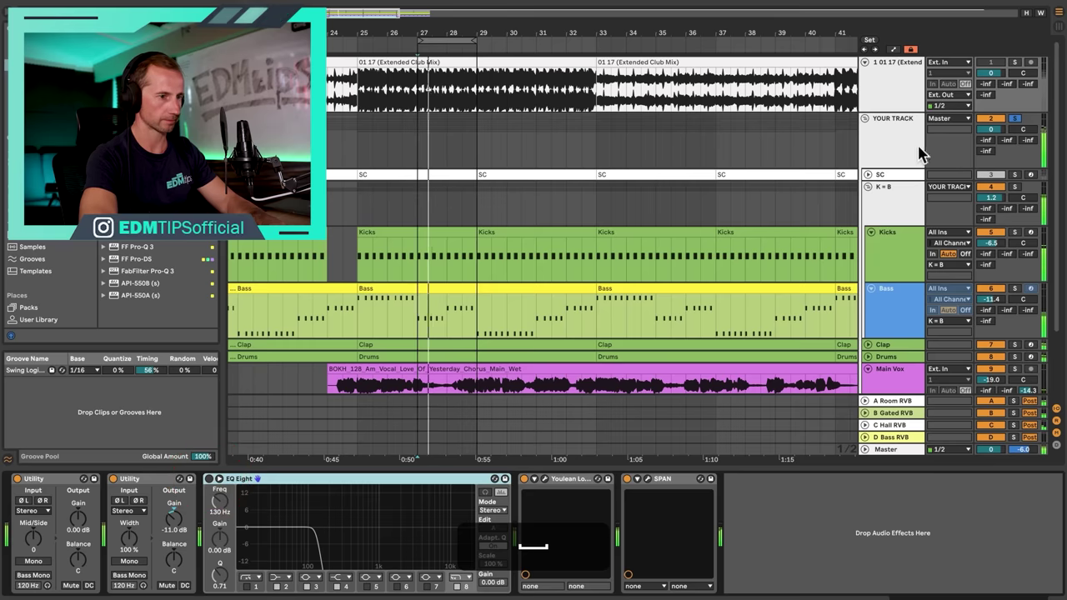
Step: Open SPAN on the reference track and the Master to compare their full spectrums during playback, and close both analyzers
click(897, 84)
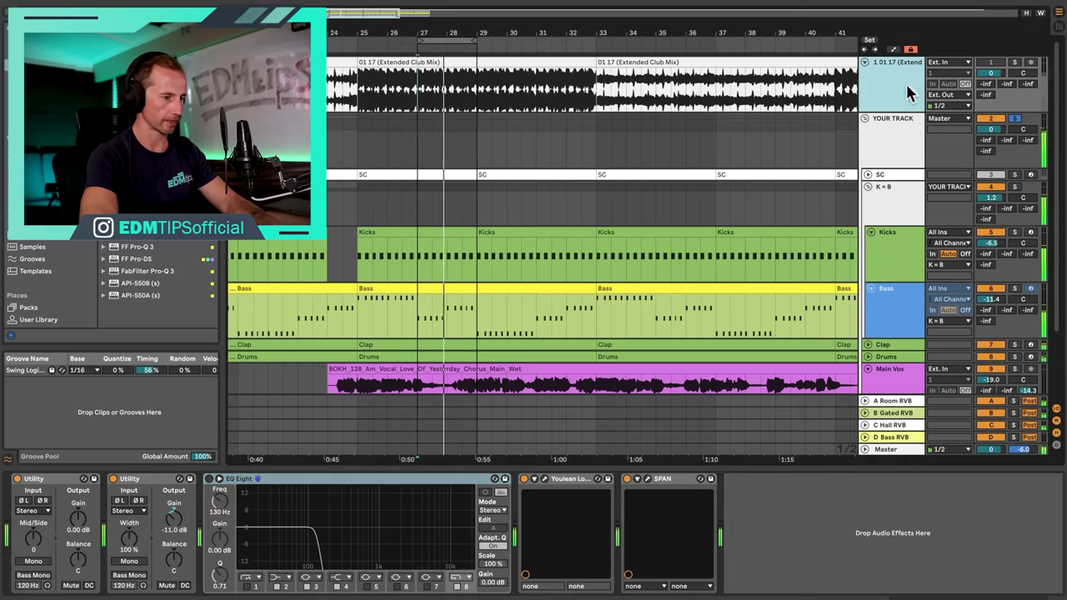
click(647, 479)
click(881, 450)
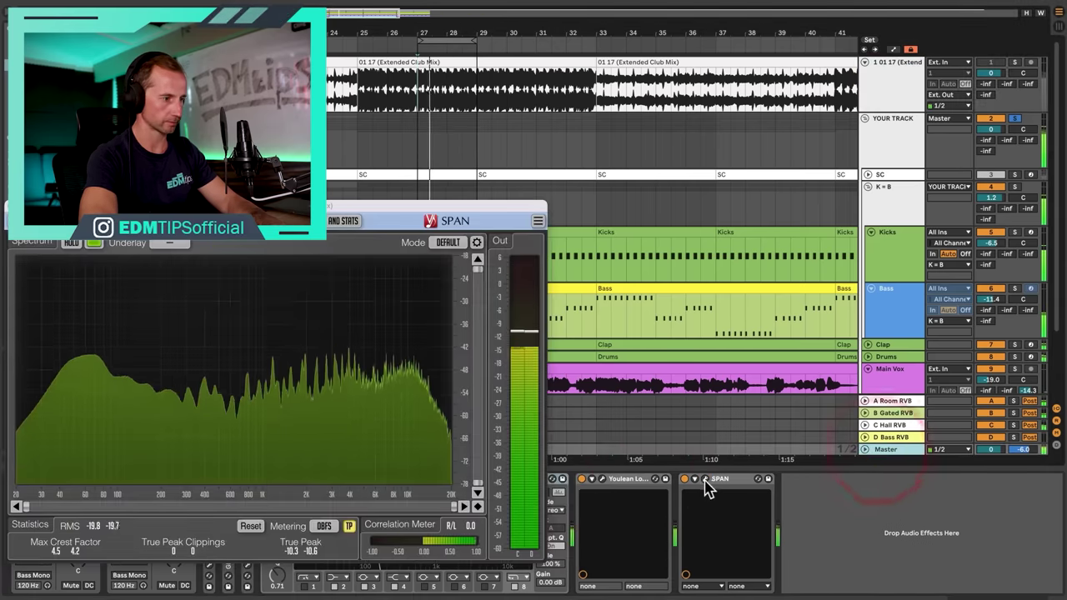
click(704, 480)
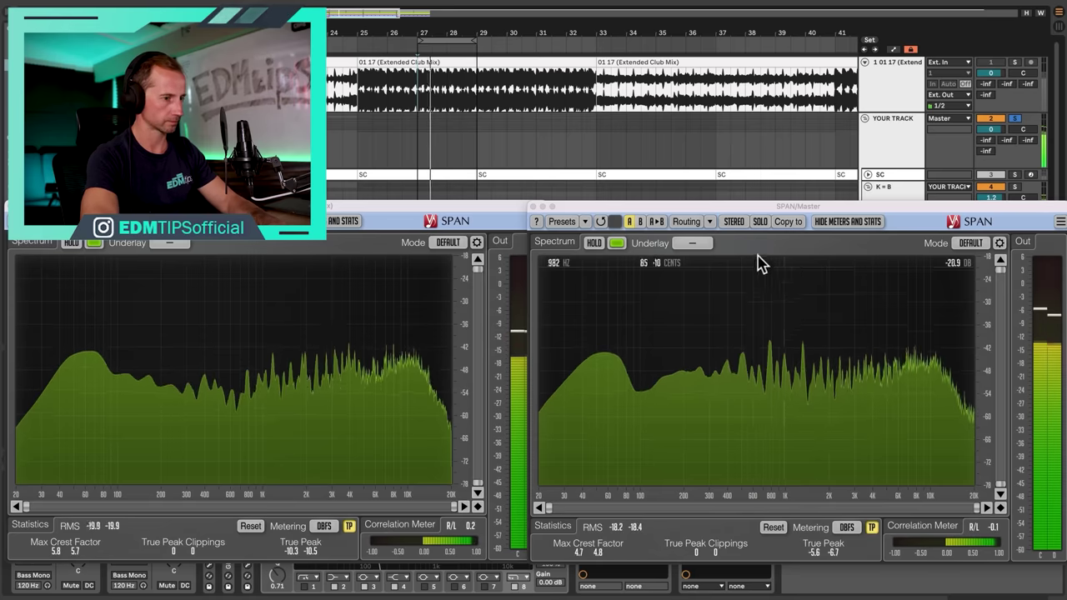
click(4, 206)
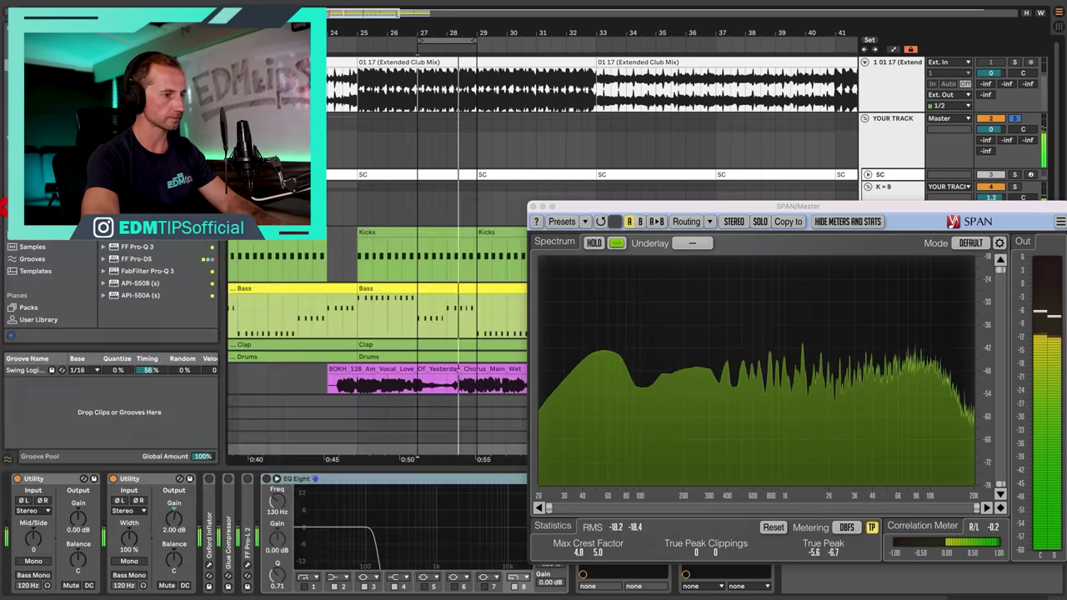
click(533, 207)
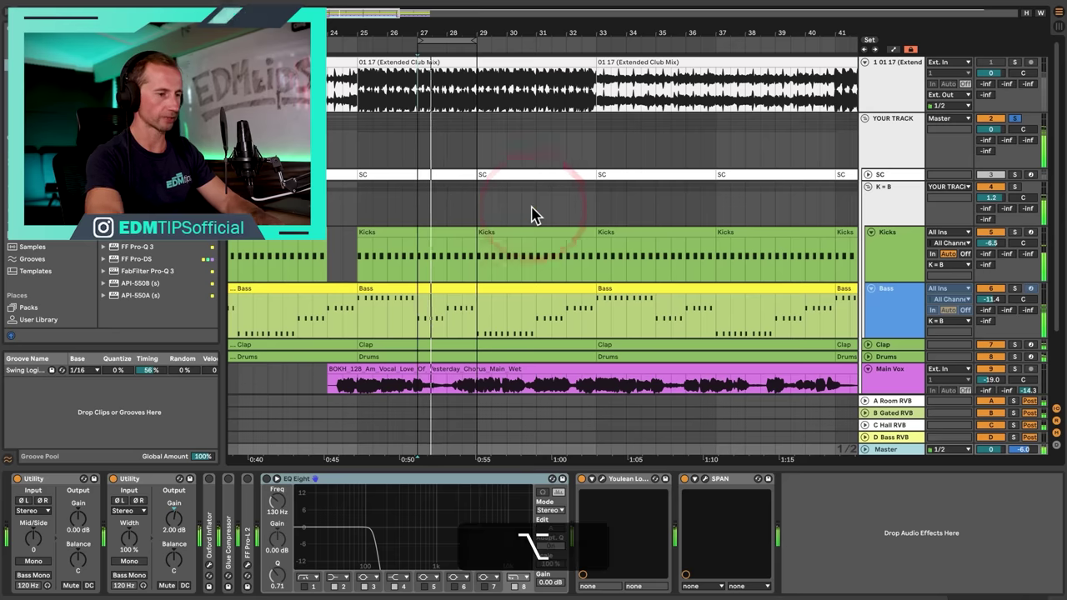
Step: Solo the reference track, collapse the YOUR TRACK group and turn off the reference's second Utility with the -11.0 dB gain
click(894, 87)
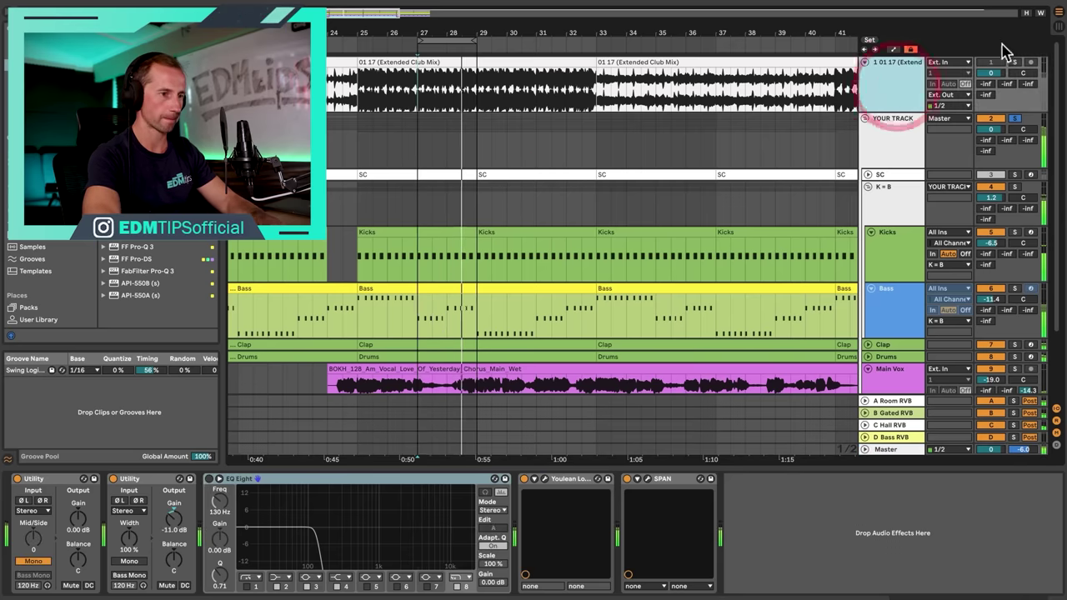
click(1016, 64)
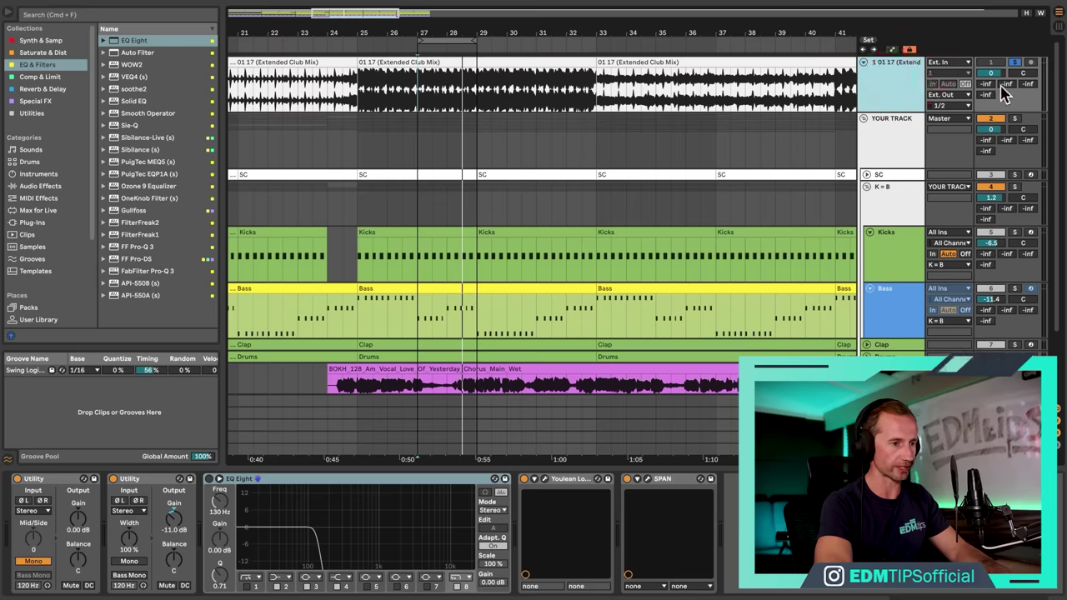
click(863, 119)
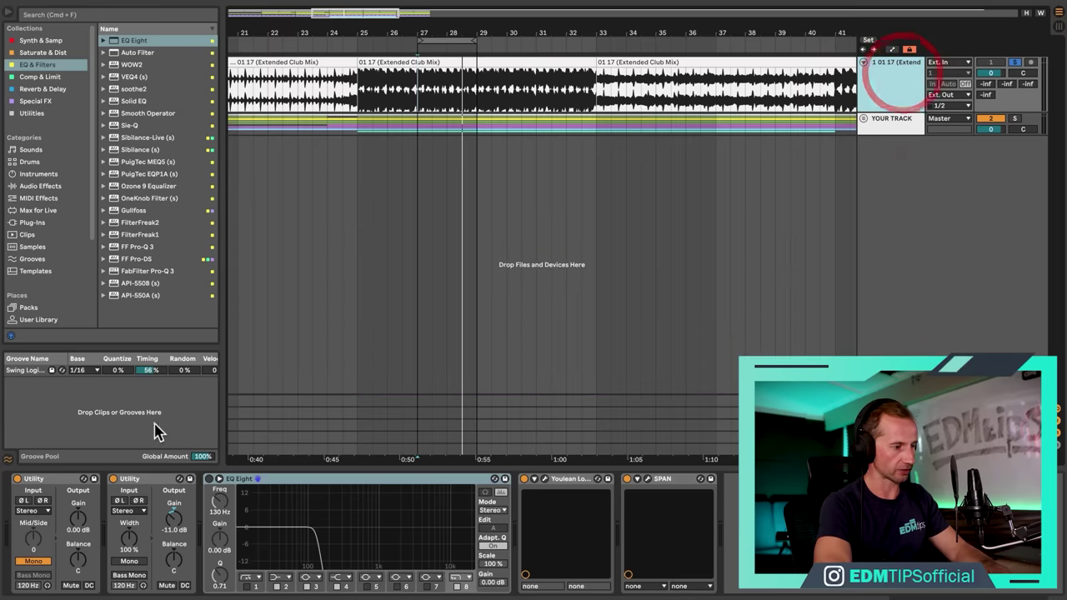
click(113, 479)
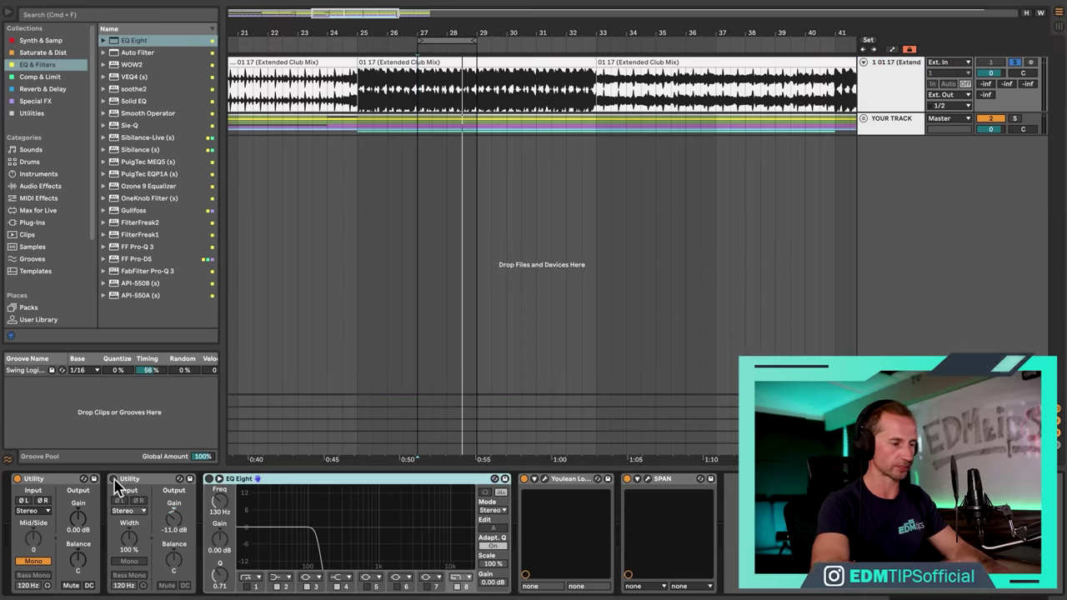
Step: Measure the reference track's unattenuated loudness in a cleared Youlean Loudness Meter during playback, and close the meter
click(546, 480)
click(175, 373)
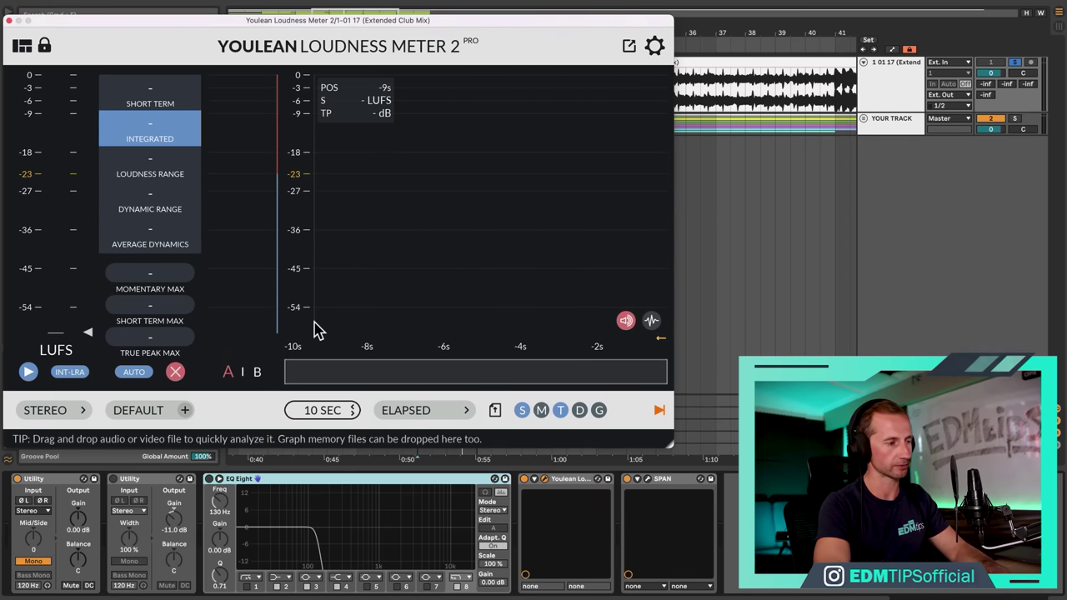
key(space)
click(176, 373)
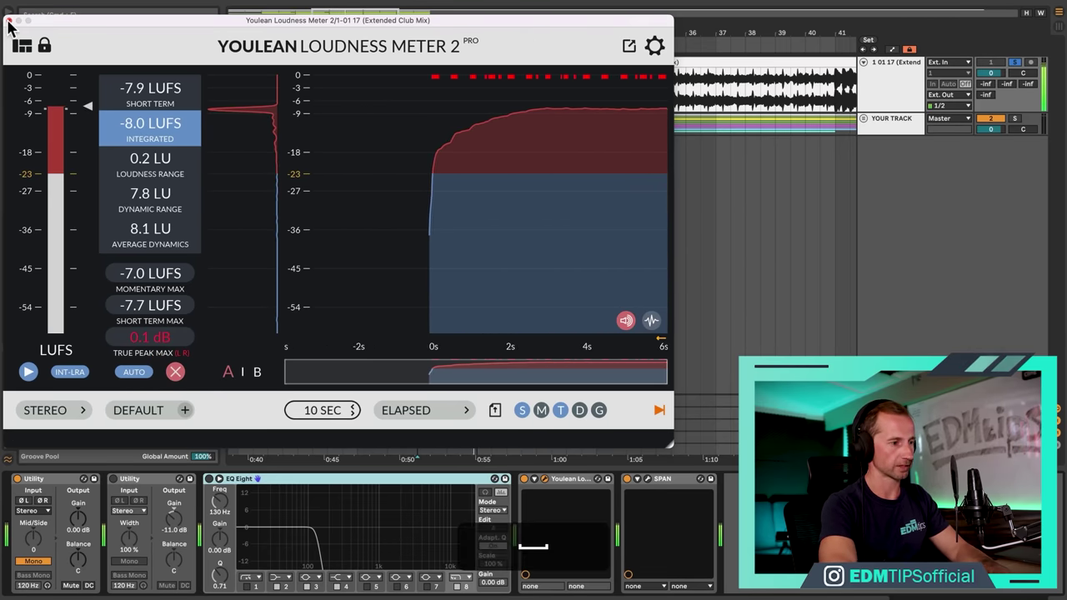
click(9, 23)
Step: Add FF Pro-L 2 to the Master after EQ Eight, and open the Master's Youlean Loudness Meter with its measurements cleared
click(909, 450)
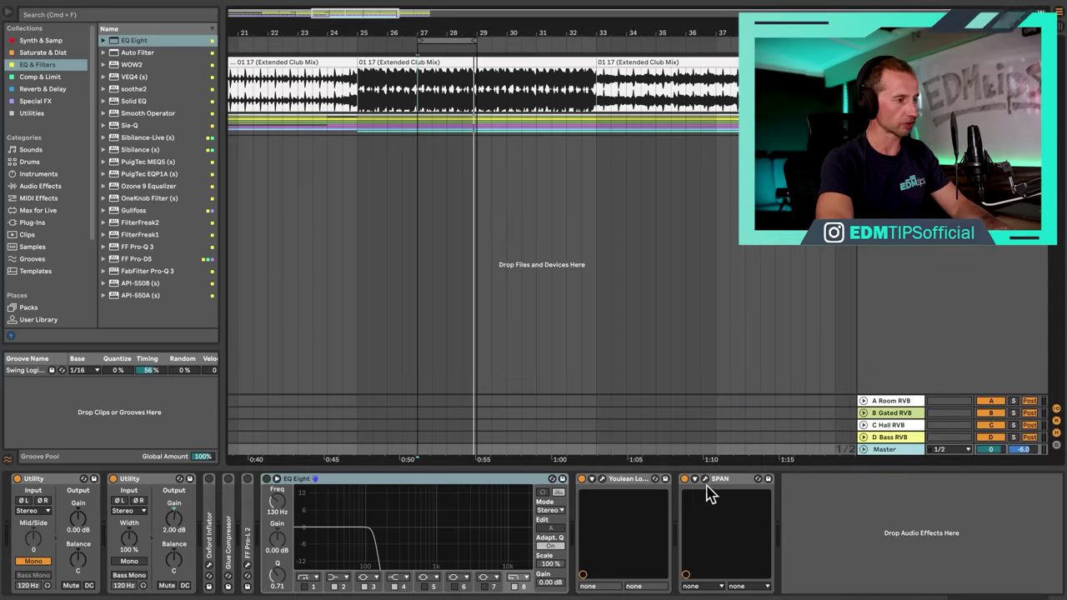
click(37, 77)
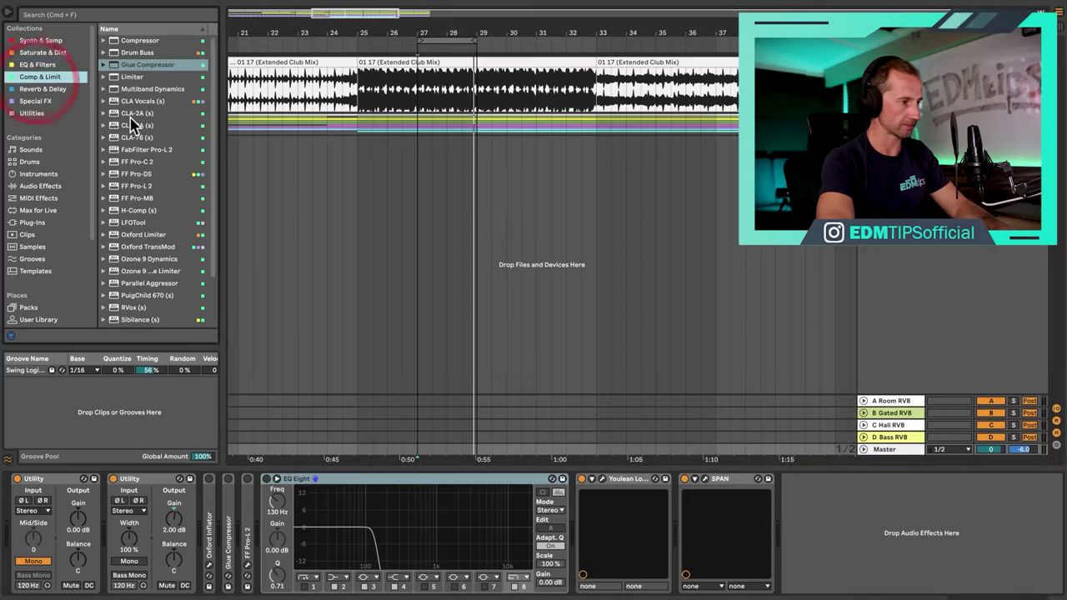
drag(133, 190, 574, 513)
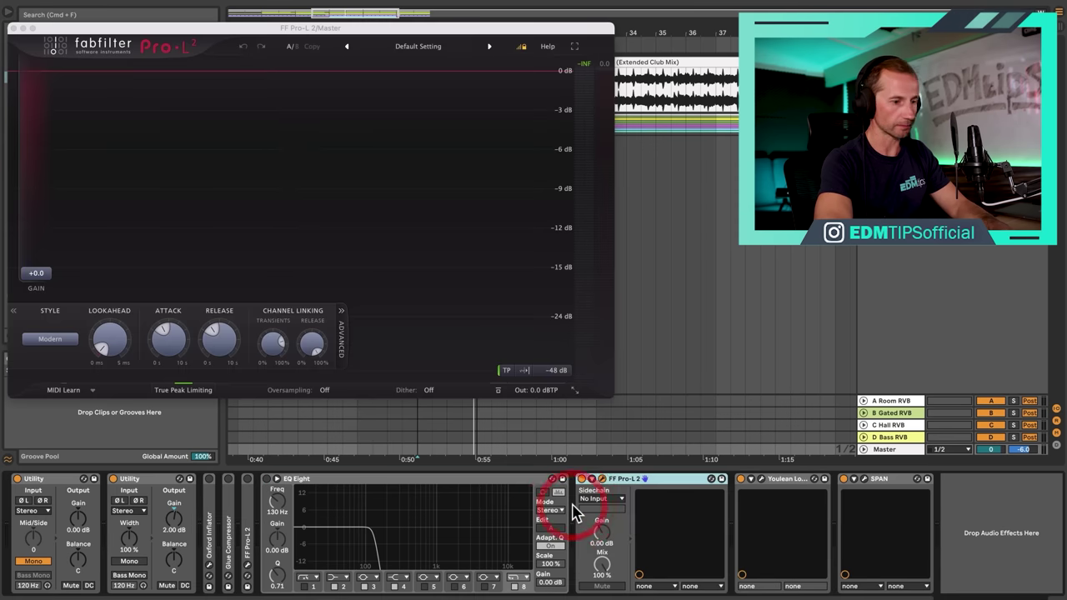
click(760, 482)
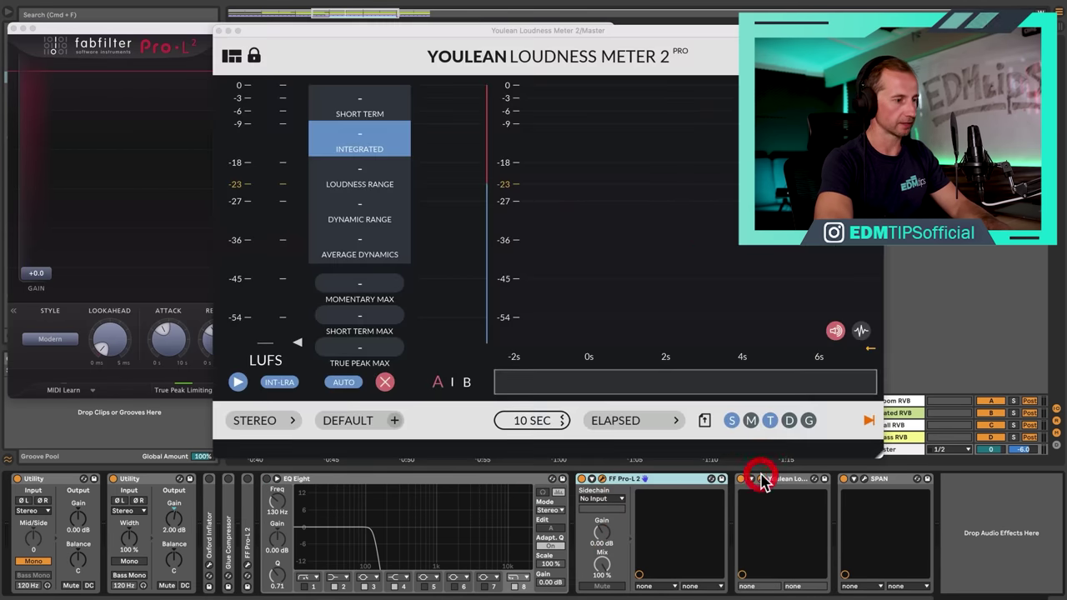
click(382, 385)
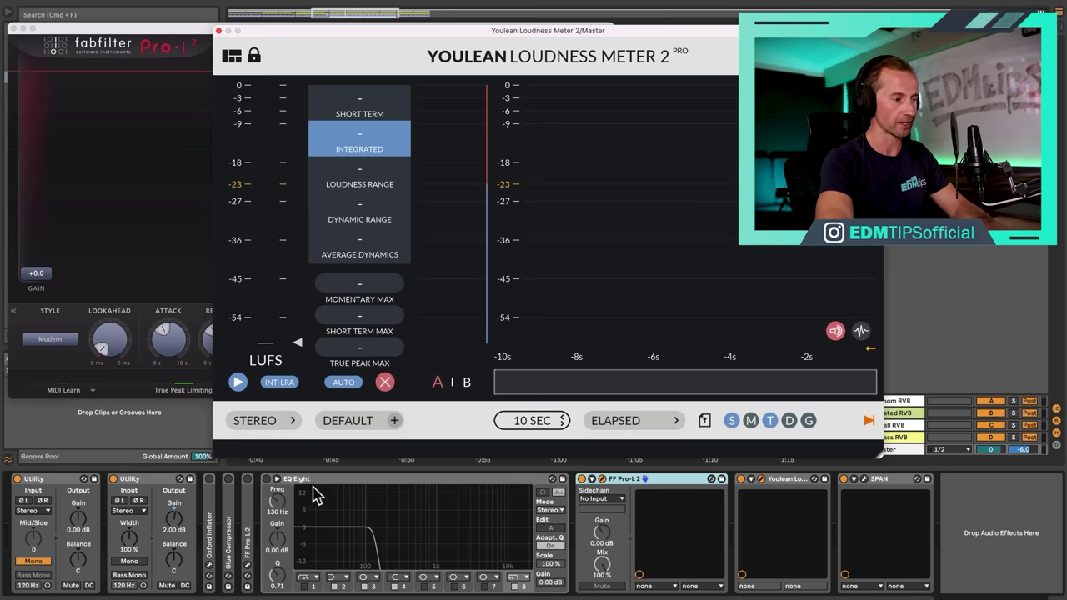
Step: Turn on the Glue Compressor on the Master and solo YOUR TRACK for playback
click(229, 481)
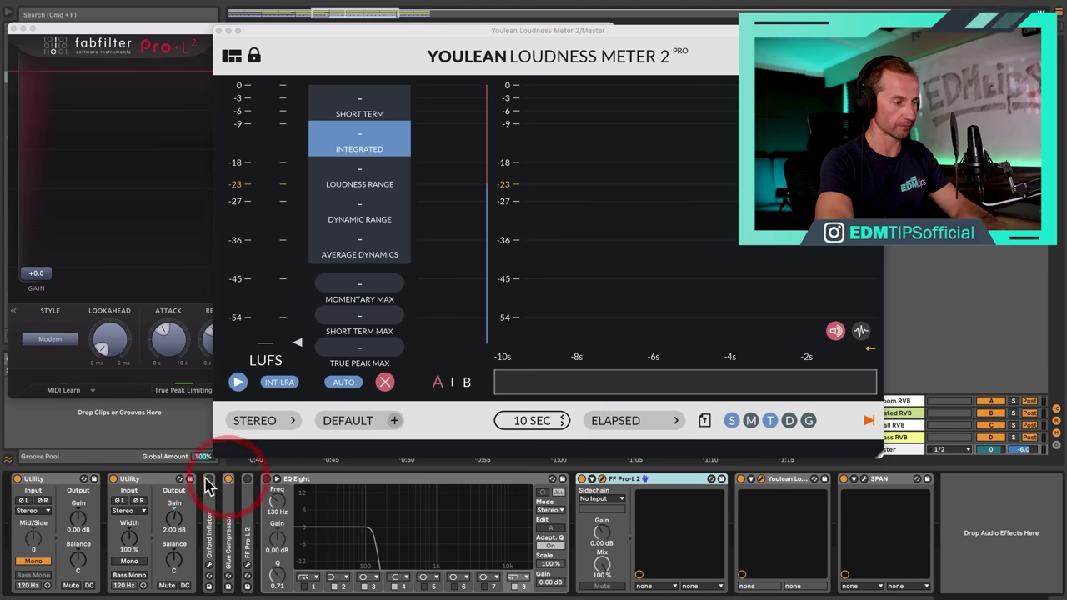
click(210, 490)
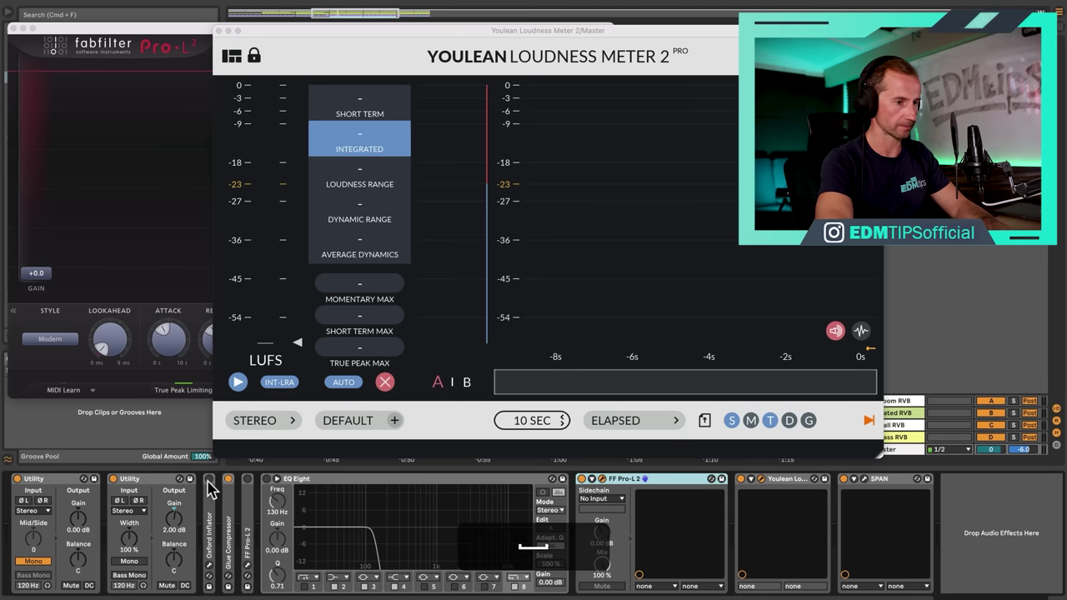
click(1015, 118)
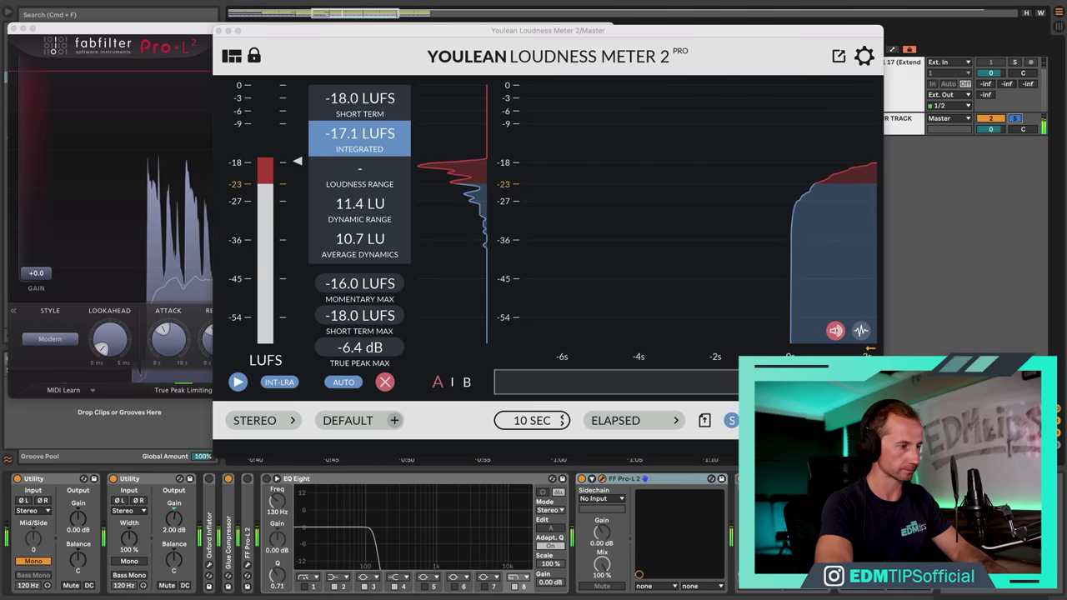
Step: Raise the Master's Pro-L 2 gain to +10.9 dB during playback, and clear the loudness meter's measurements
drag(36, 281, 36, 226)
drag(728, 26, 804, 31)
drag(39, 225, 35, 193)
click(665, 28)
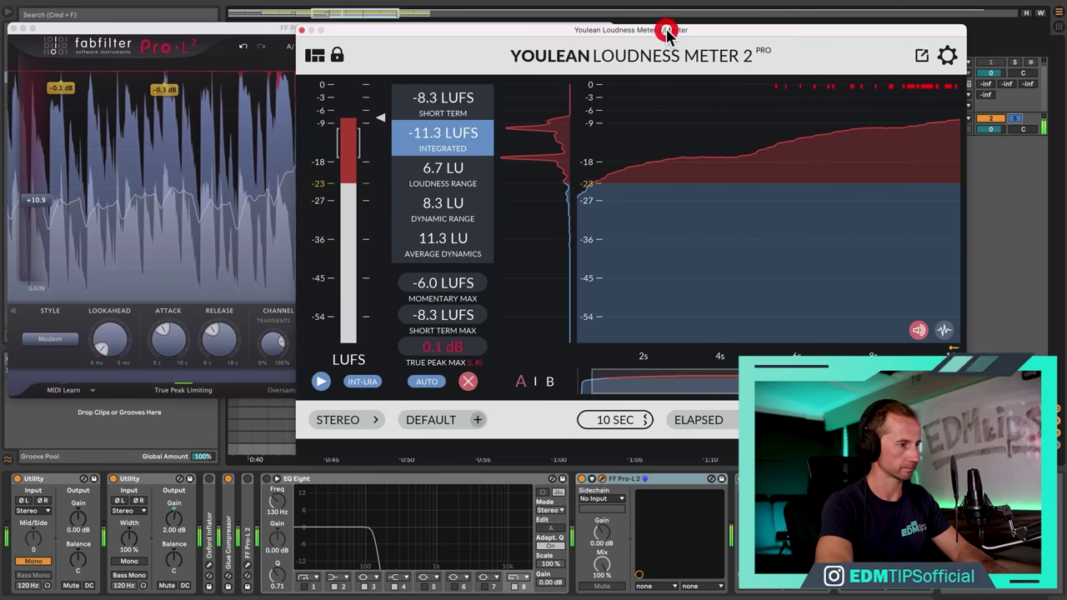
click(467, 381)
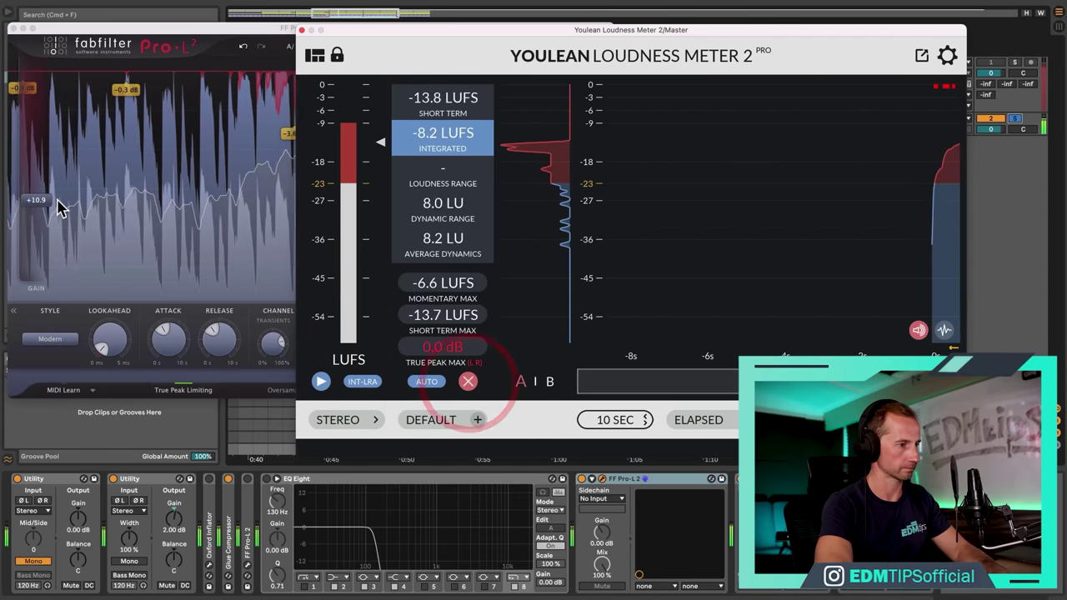
Step: Fine-tune the Pro-L 2 gain to +11.1 dB and +10.4 dB, clearing the Master's loudness meter between adjustments
mouse_move(34, 204)
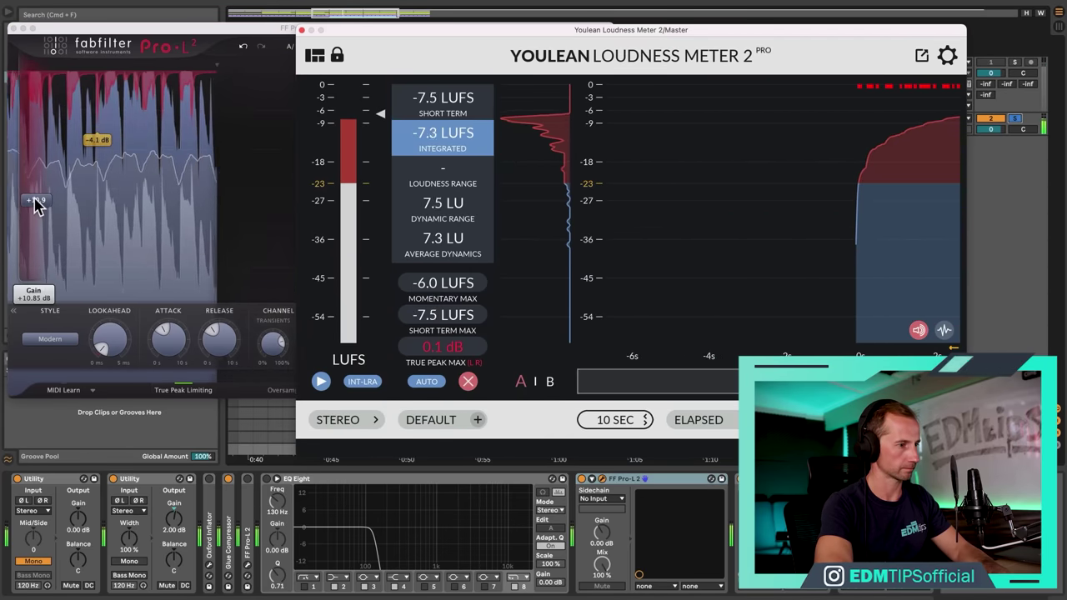
drag(35, 204, 35, 202)
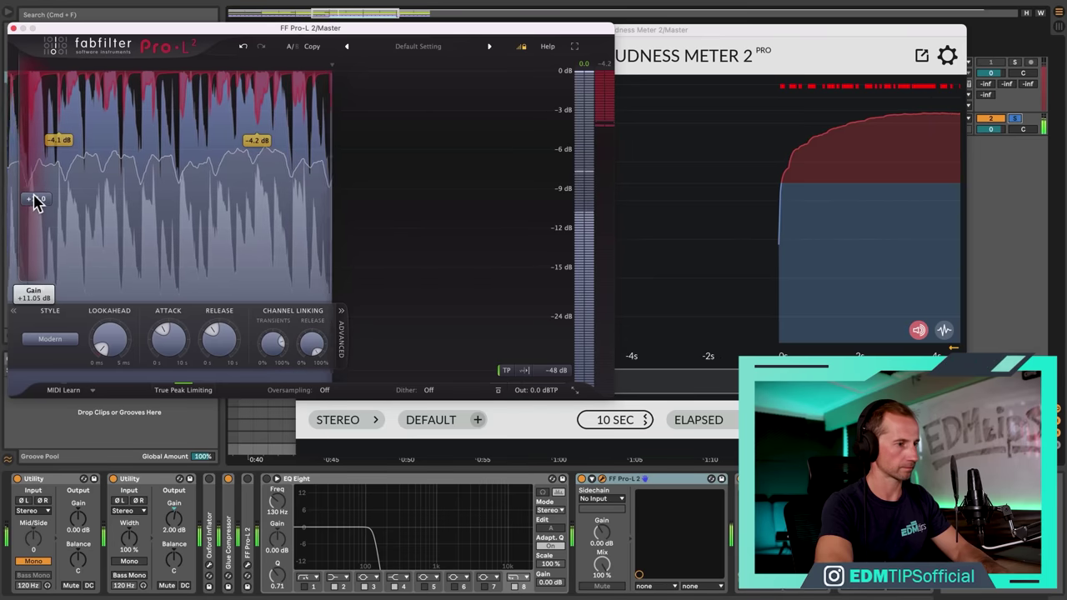
click(646, 41)
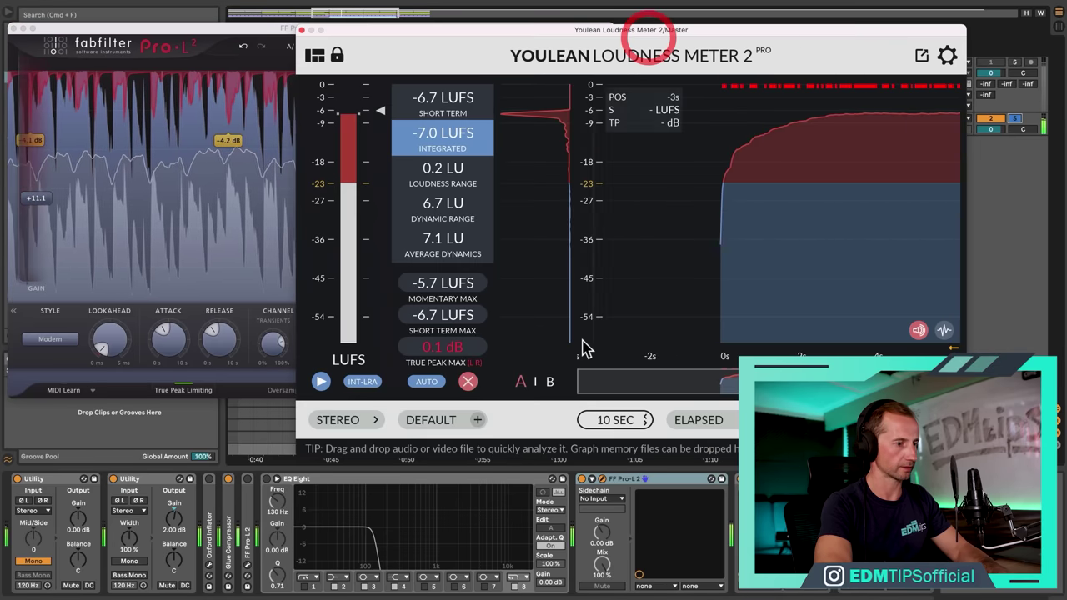
click(471, 381)
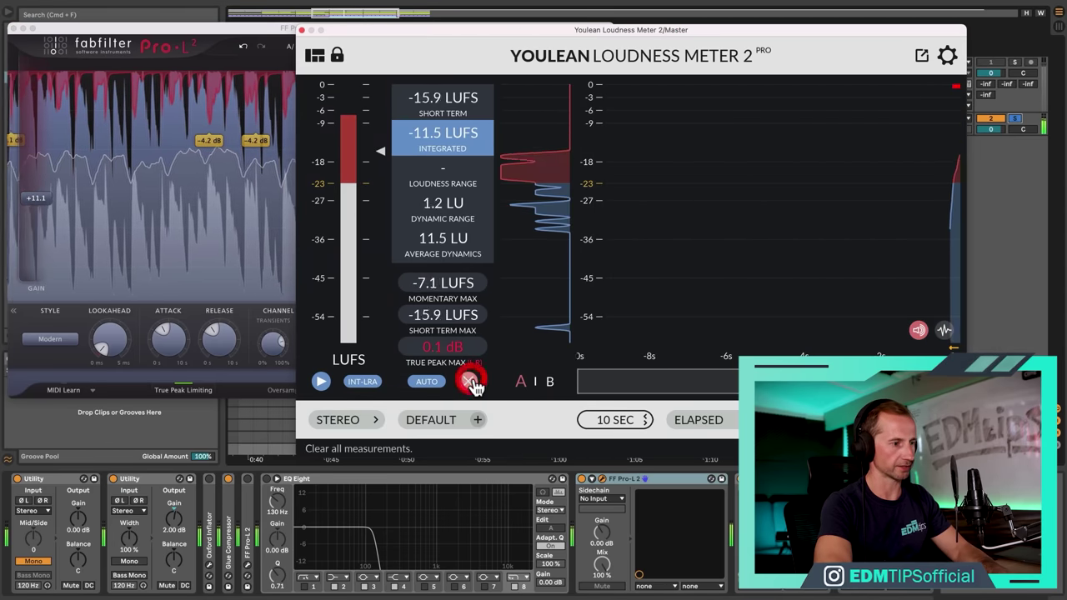
click(33, 204)
drag(33, 204, 33, 208)
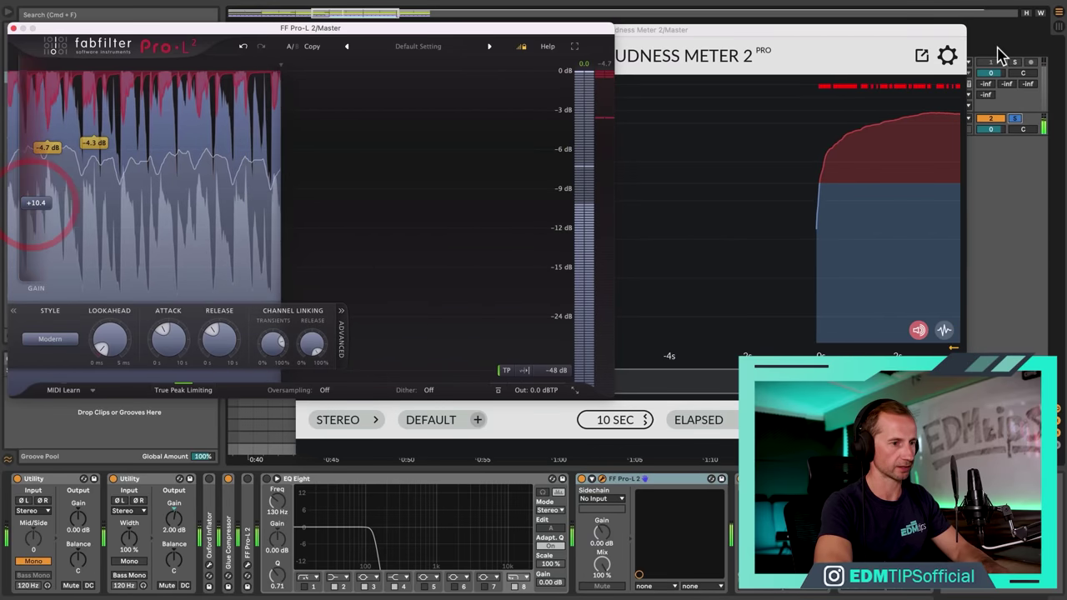
drag(872, 26, 753, 28)
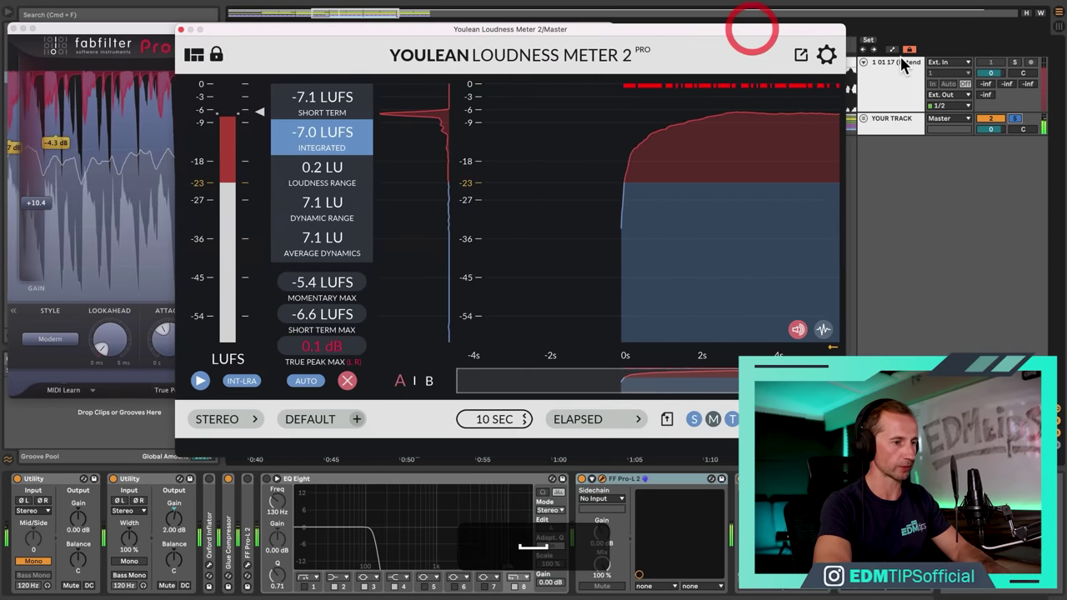
Step: Check the reference's loudness meter, and compare the reference with YOUR TRACK by alternating their solos during playback
click(889, 74)
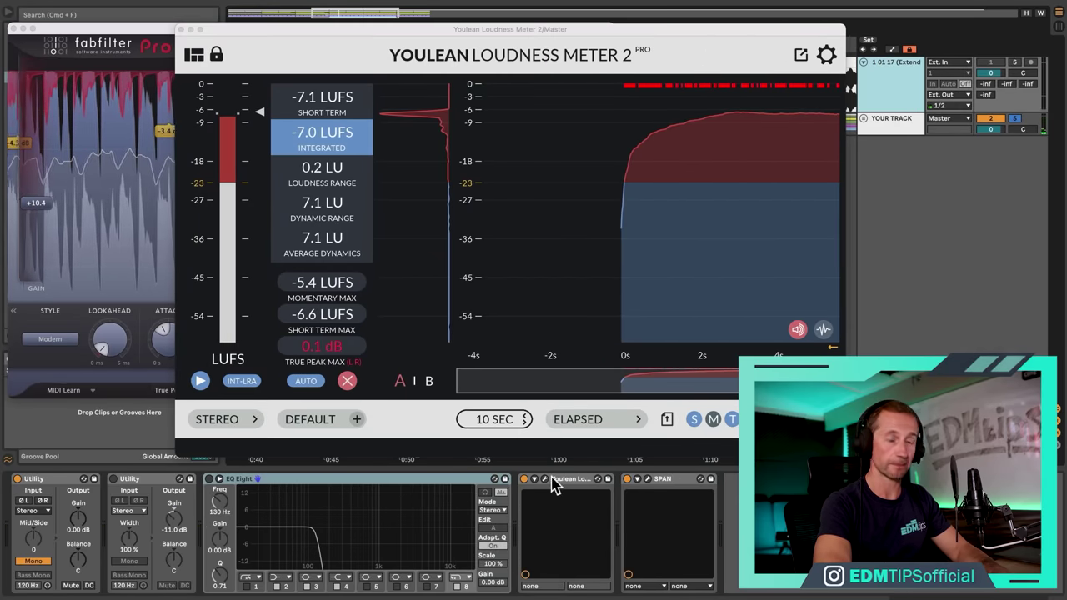
click(545, 479)
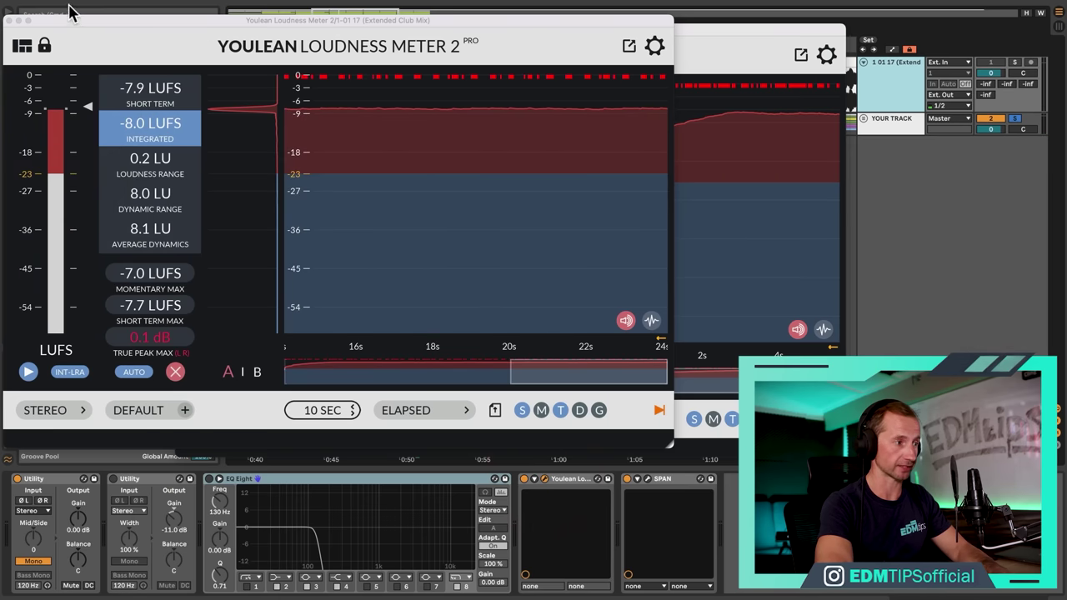
click(9, 20)
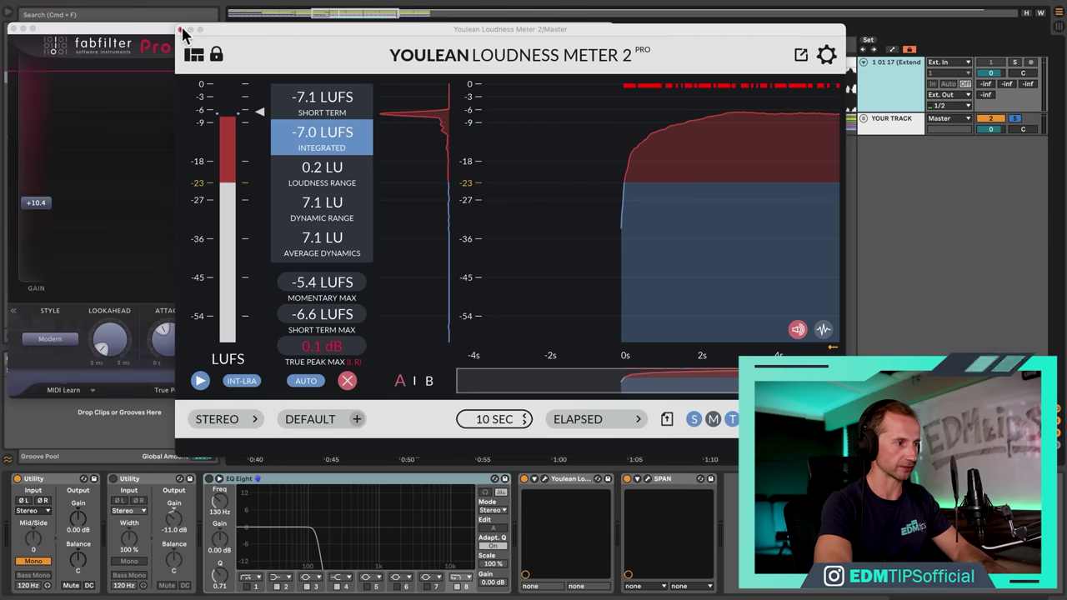
key(space)
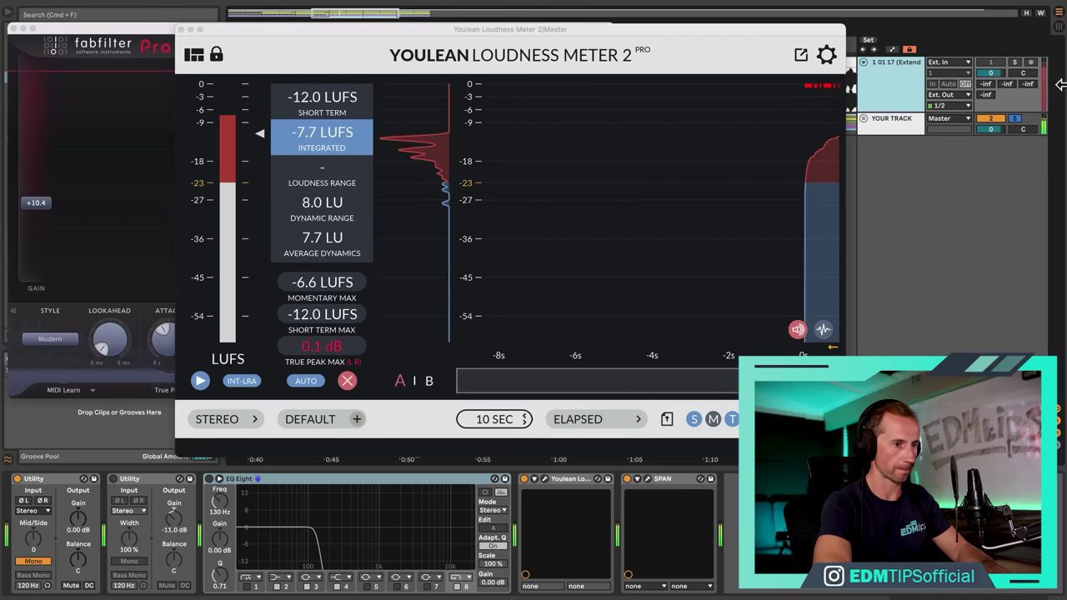
click(1016, 63)
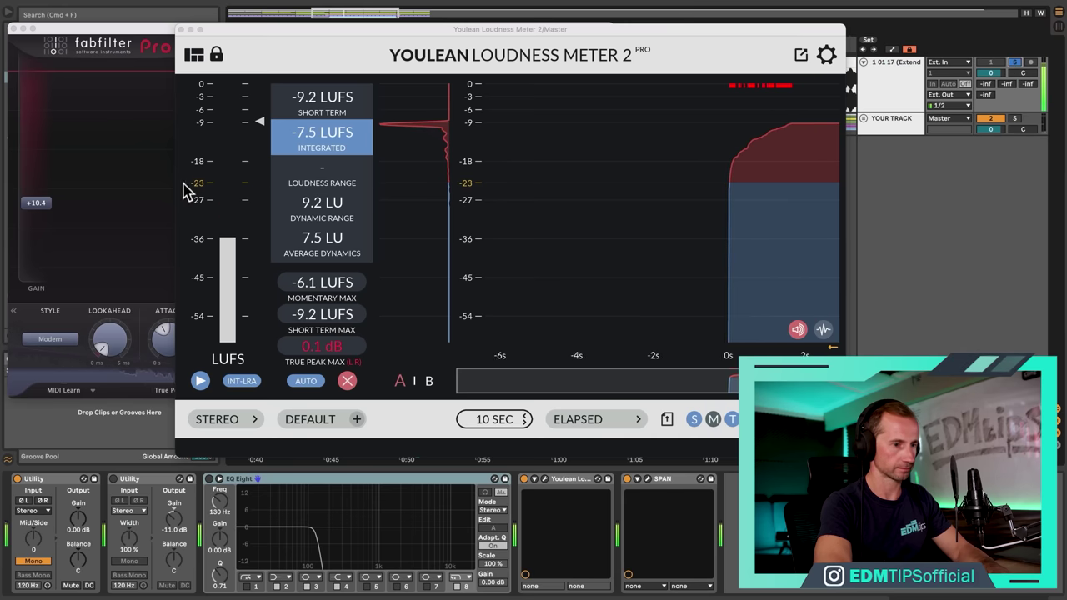
click(1015, 120)
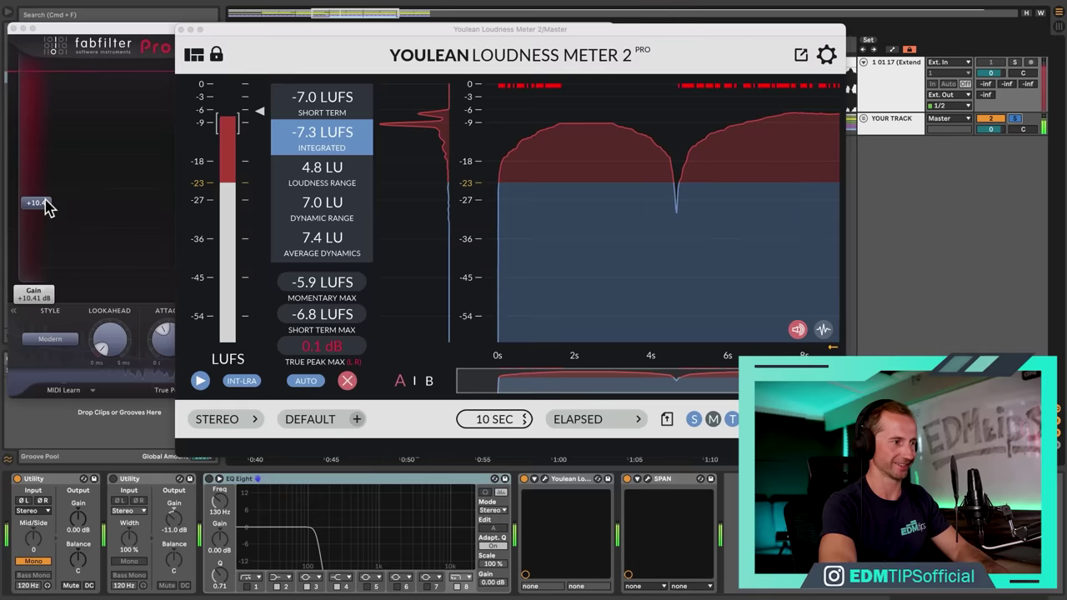
Step: Lower the Pro-L 2 gain to +9.5 dB, recheck the Master's loudness from a cleared measurement, and close the meter
click(46, 208)
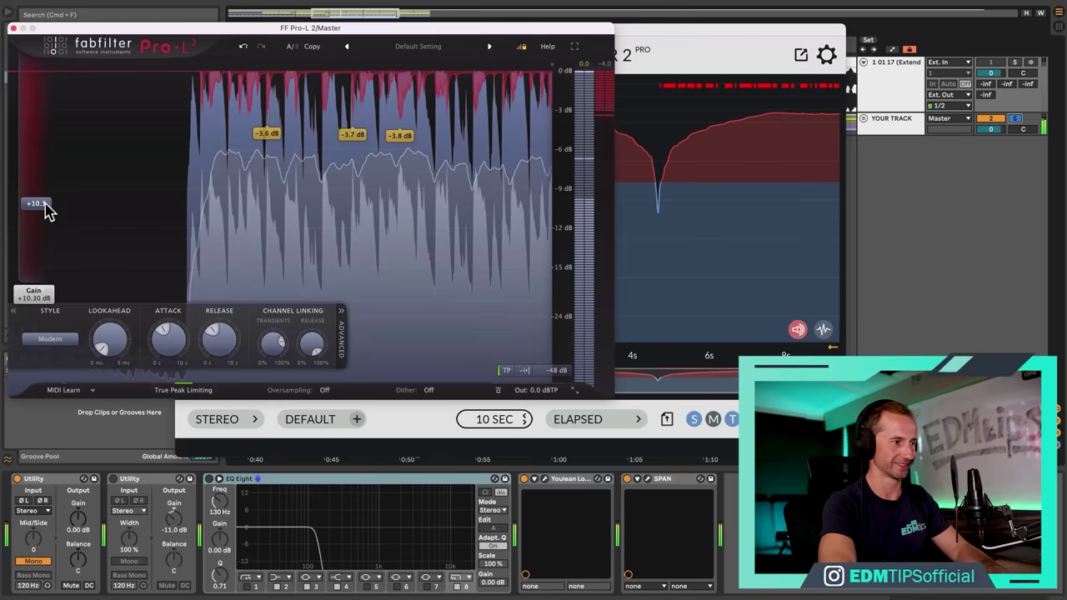
drag(45, 208, 44, 214)
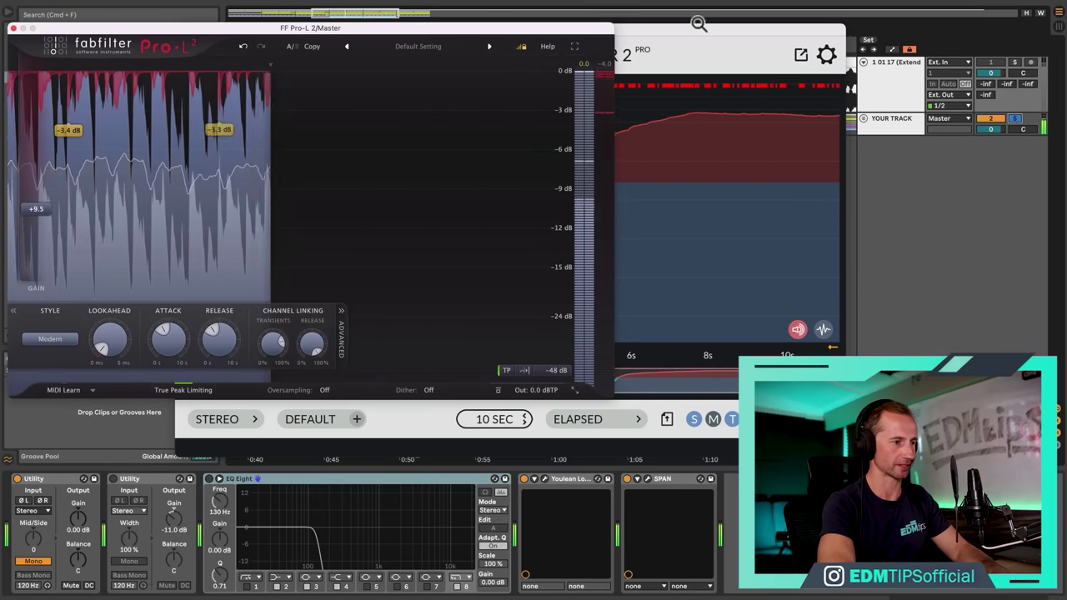
click(693, 26)
click(351, 381)
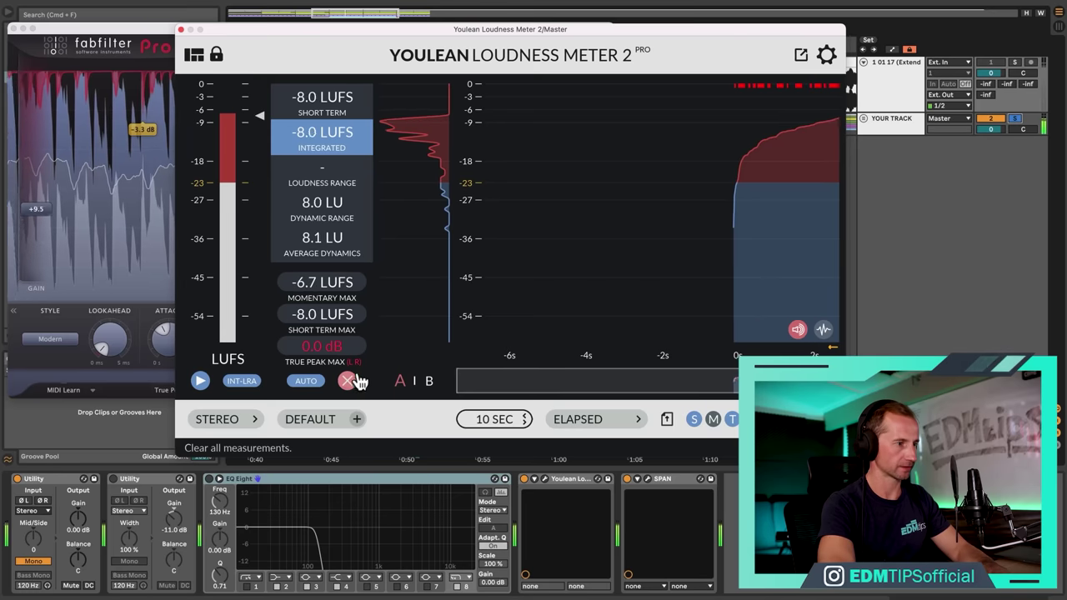
click(181, 30)
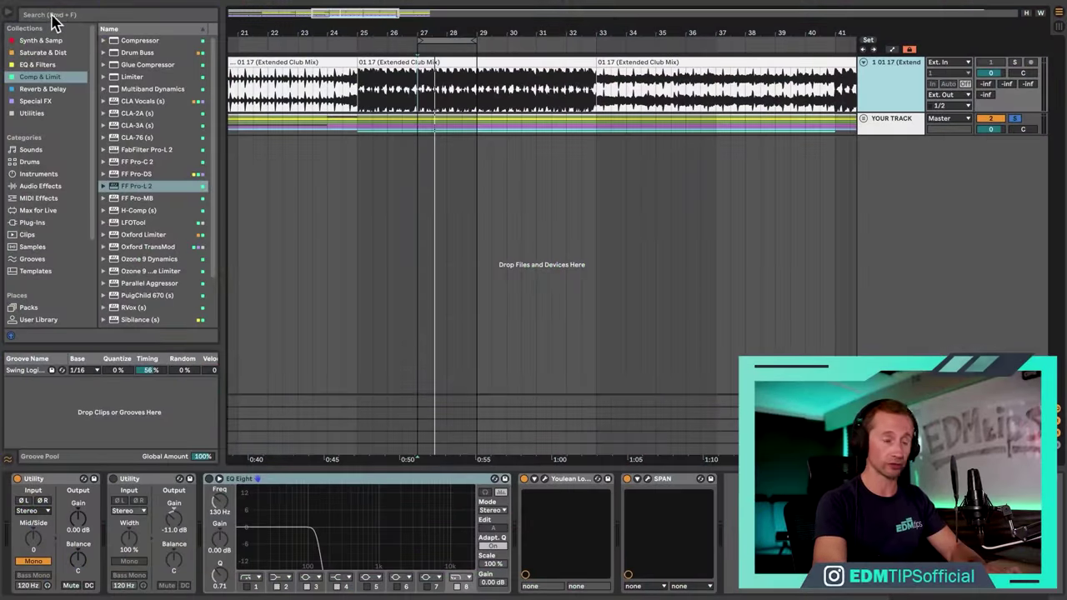
Step: Find Ozone Imager 2 by searching "imager", add it after SPAN on the reference track and continue in demo mode
click(53, 16)
text(imager)
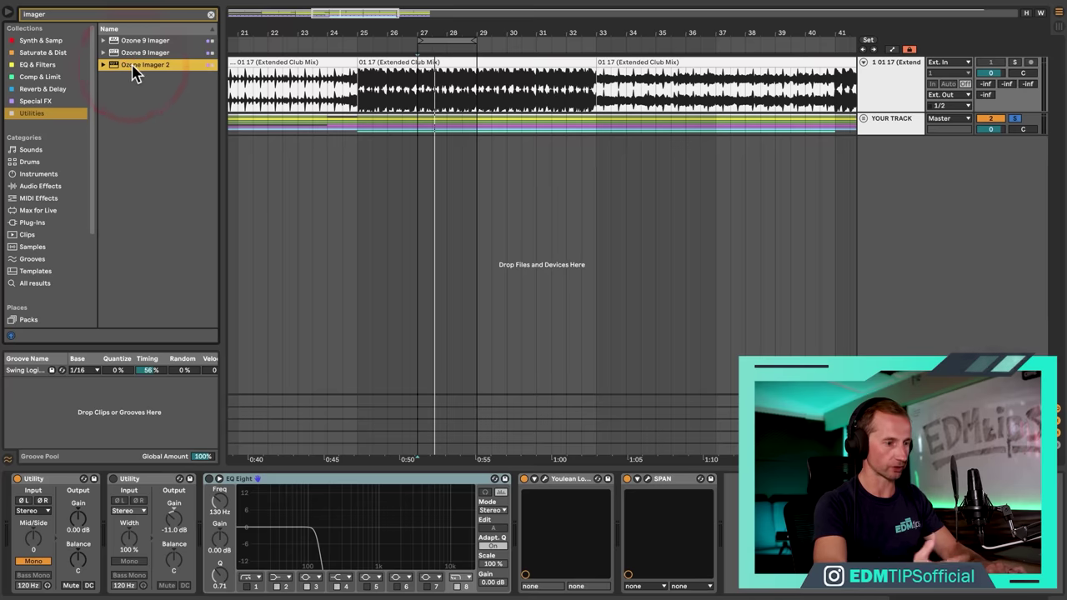
drag(237, 83, 746, 494)
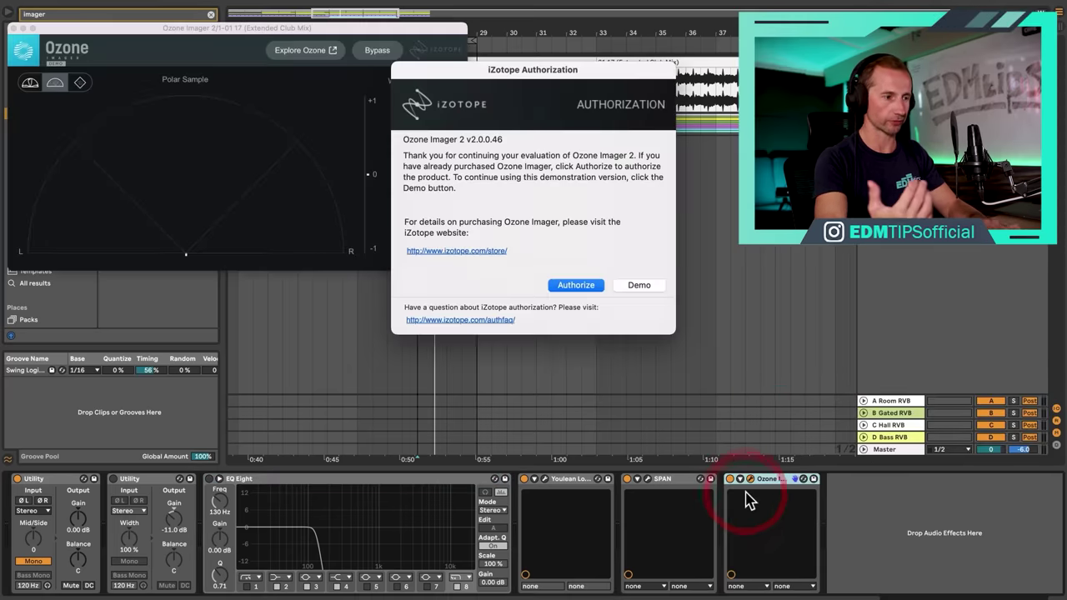
click(632, 287)
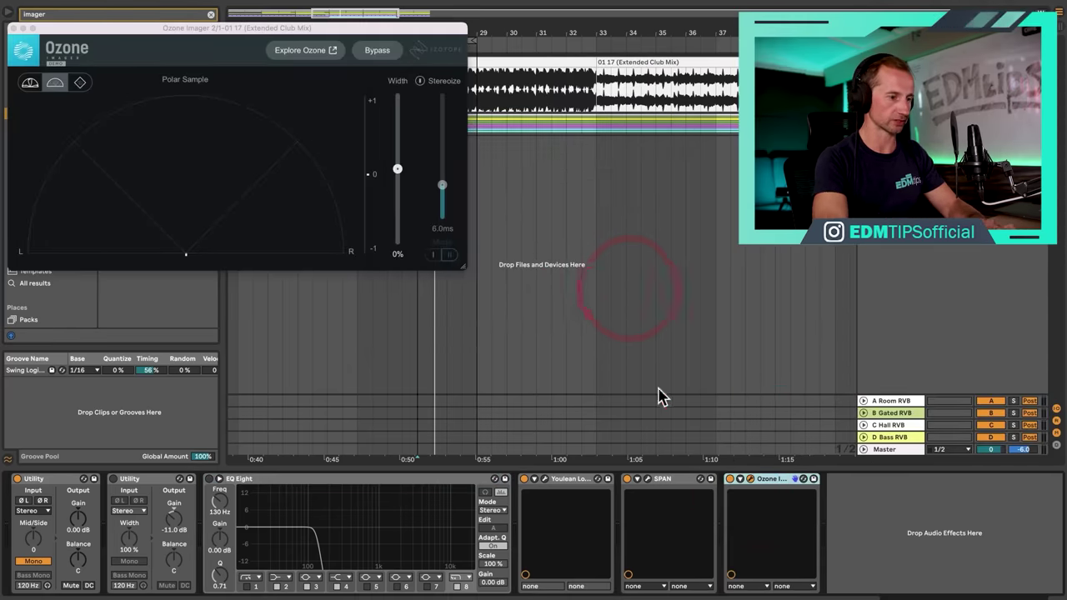
Step: Copy Ozone Imager 2 from the reference track to after SPAN on the Master in demo mode, and place both imager windows side by side
key(super+c)
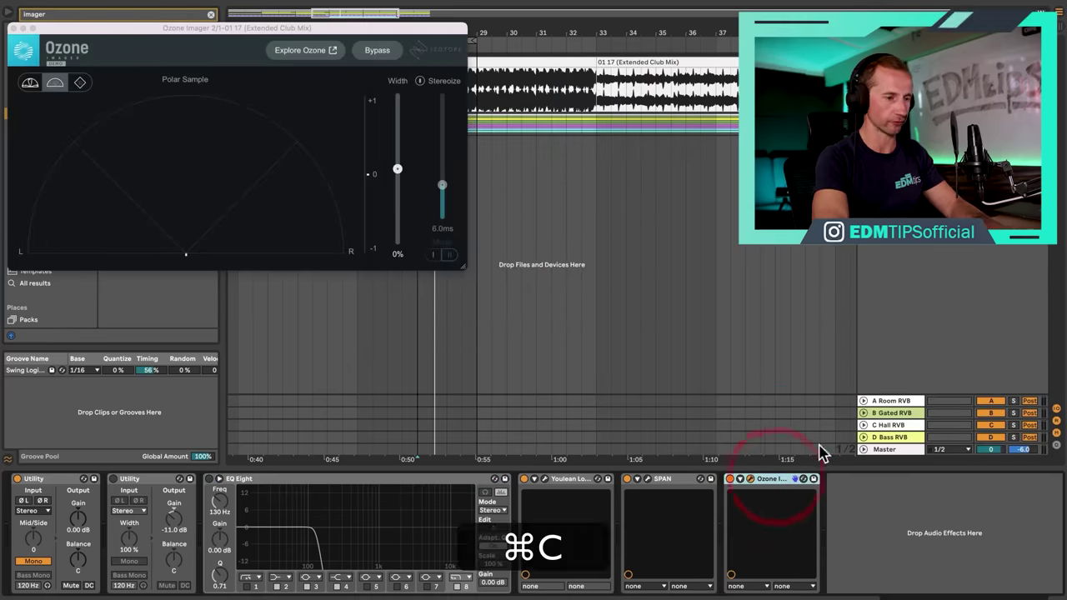
click(869, 452)
click(953, 509)
key(super+v)
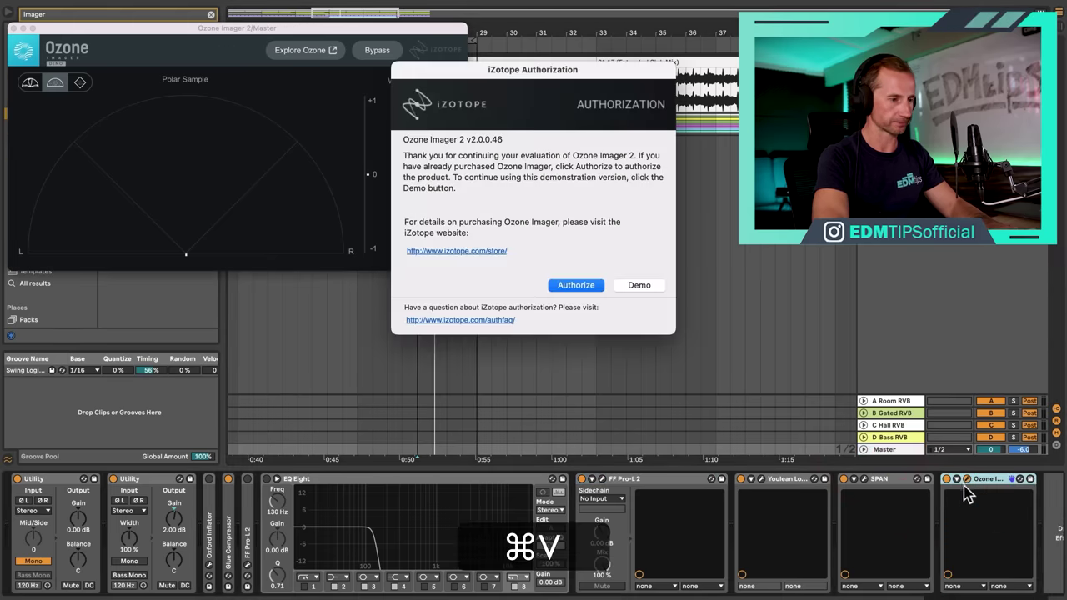
click(647, 285)
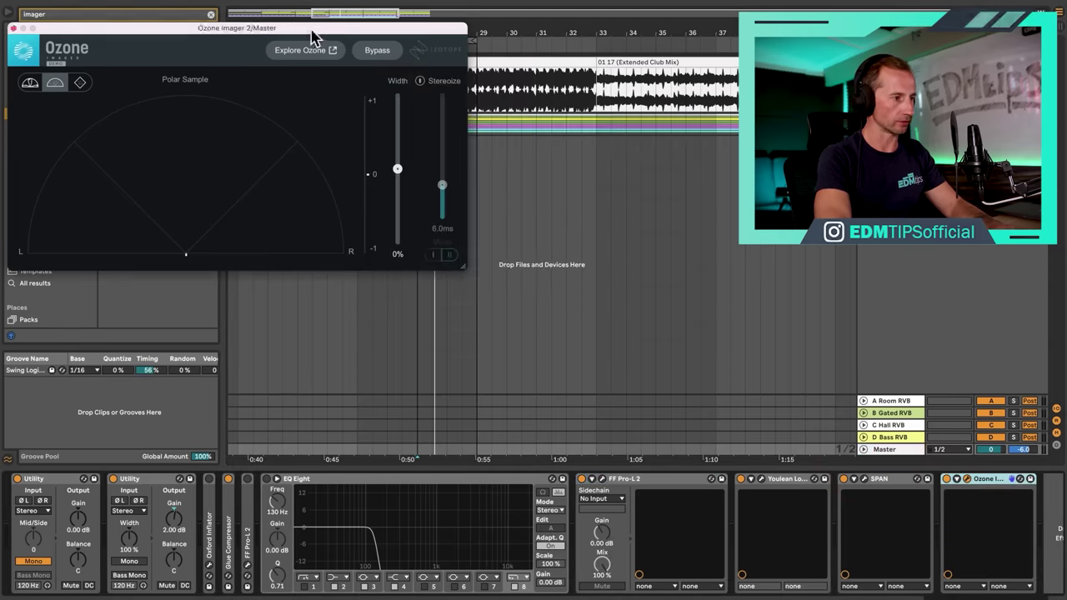
drag(309, 34, 768, 35)
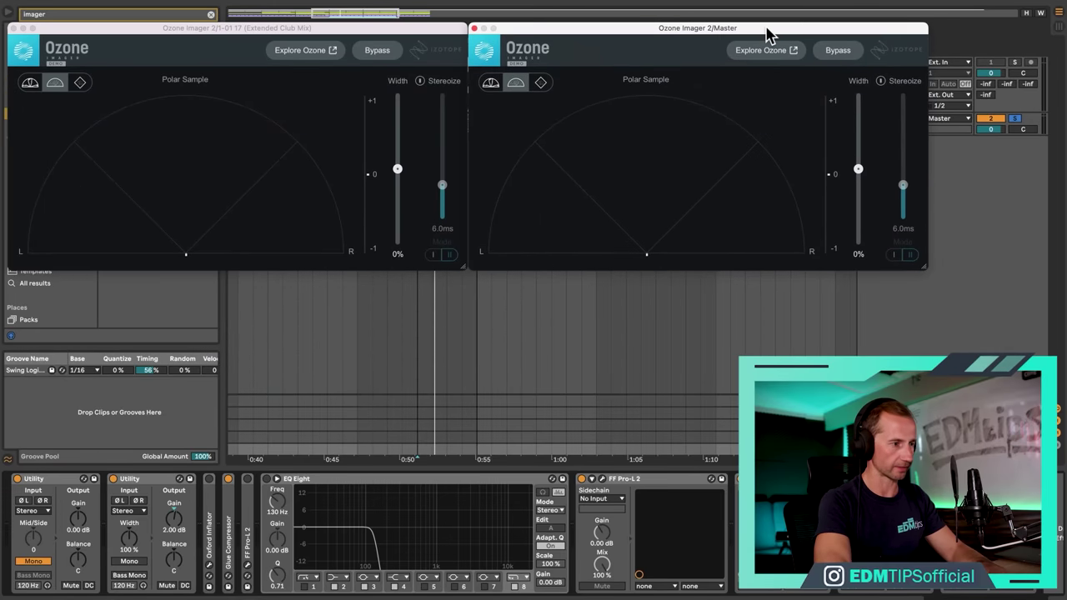
click(285, 33)
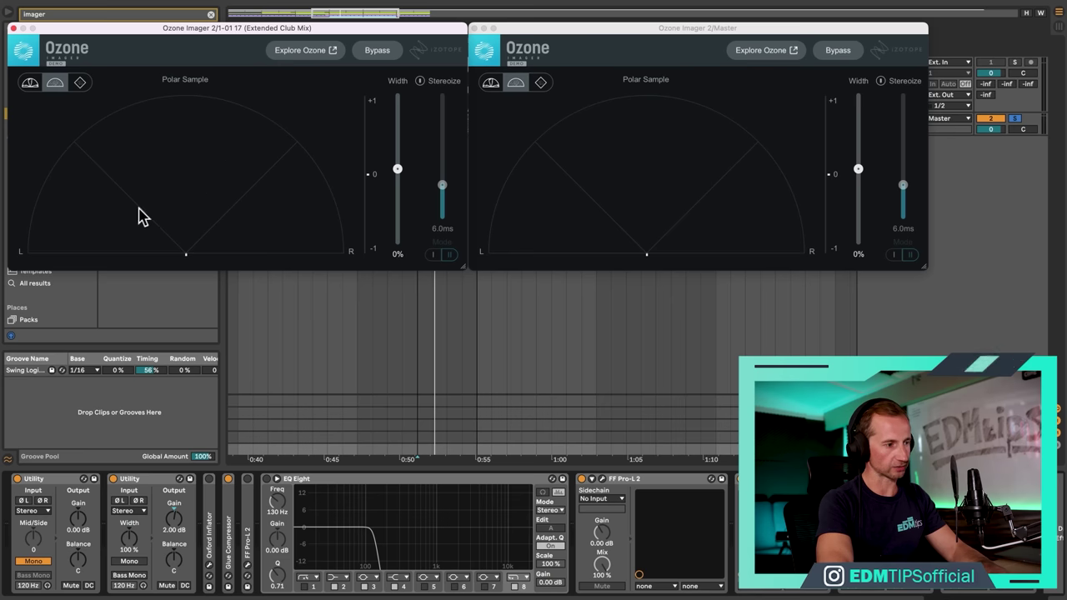
Step: Play the arrangement to compare the stereo width of the reference and the Master in both imagers, and close the two imager windows
key(space)
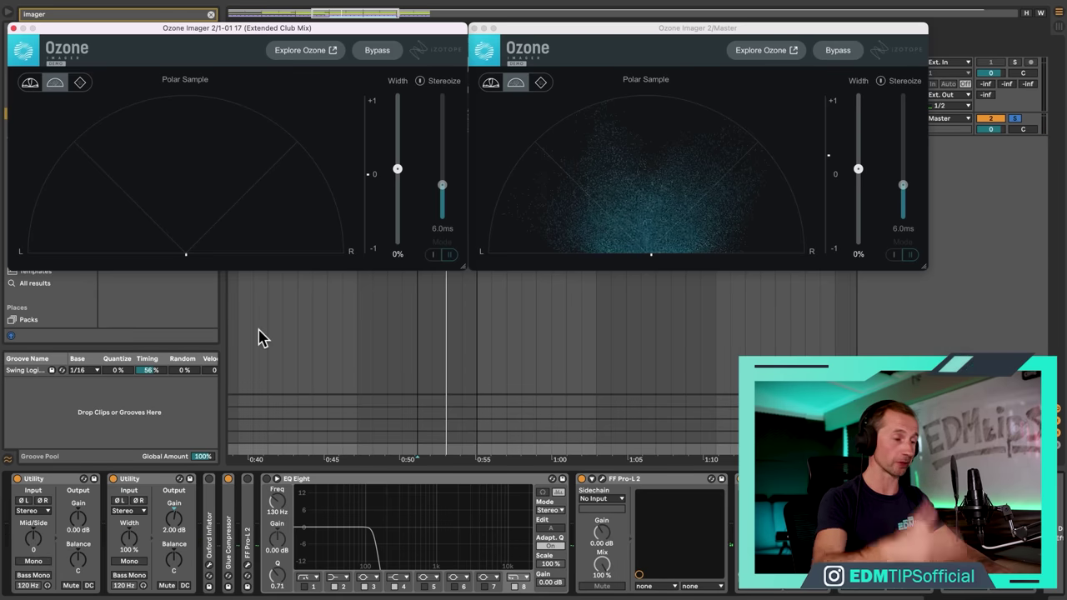
key(space)
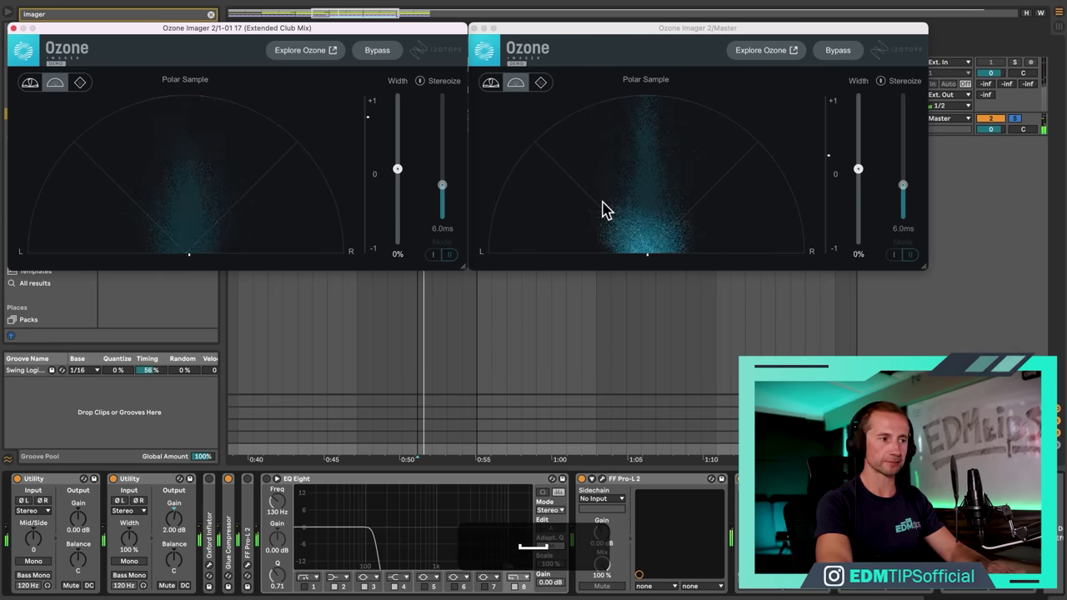
click(474, 28)
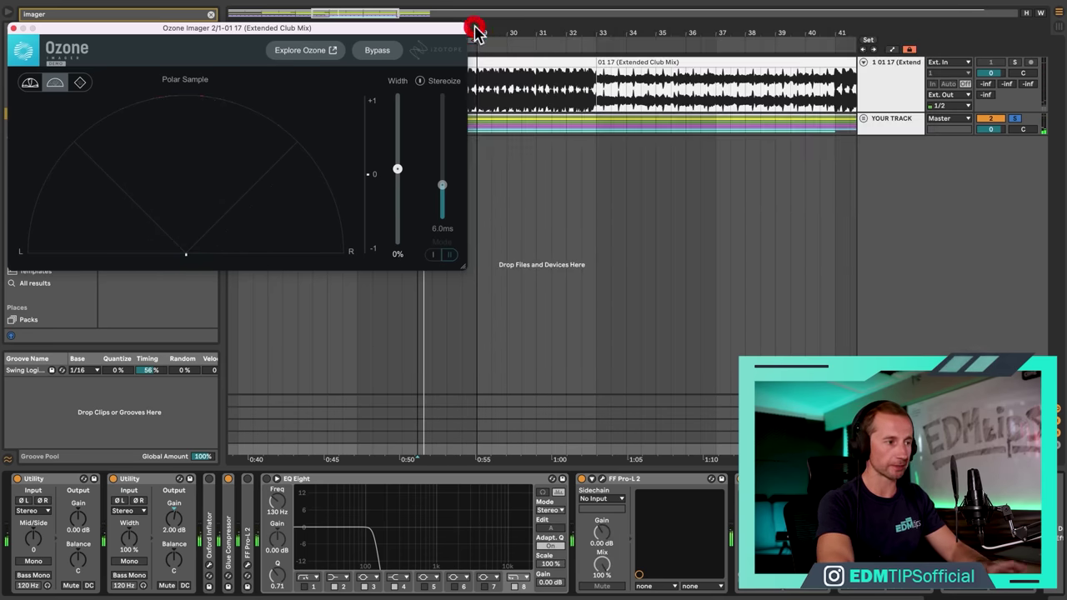
click(12, 28)
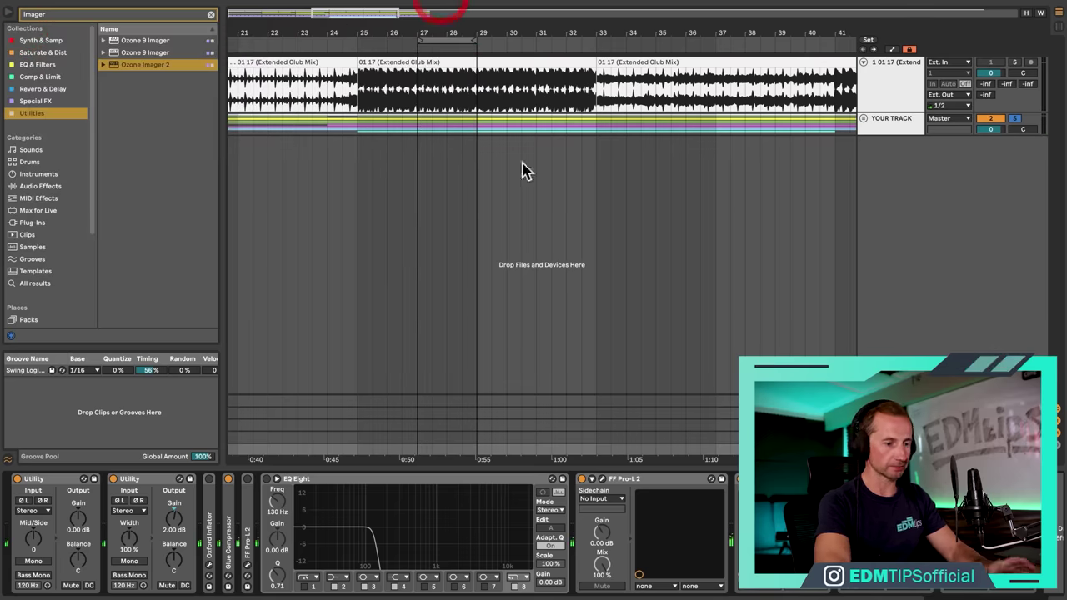